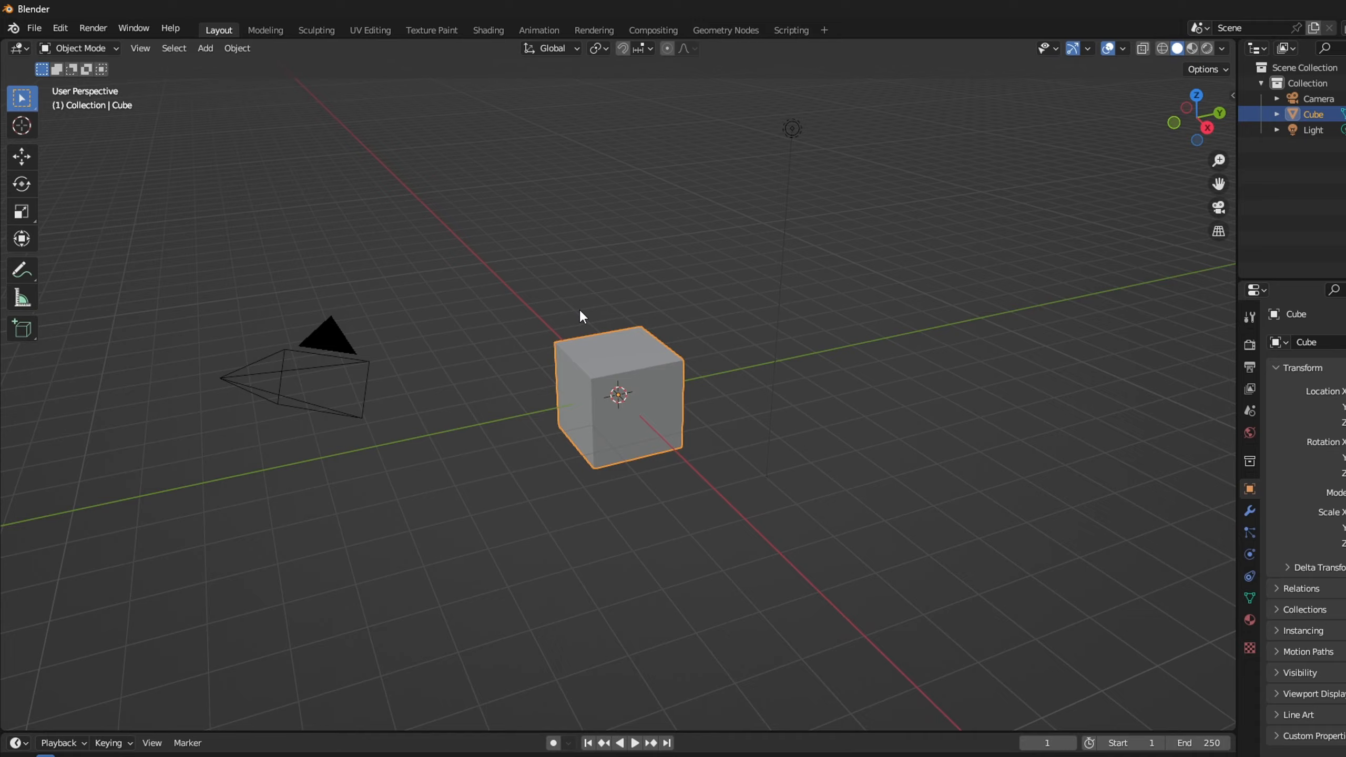
- Delete all the default scene objects, including the camera, cube and light
{"action": "key", "text": "a"}
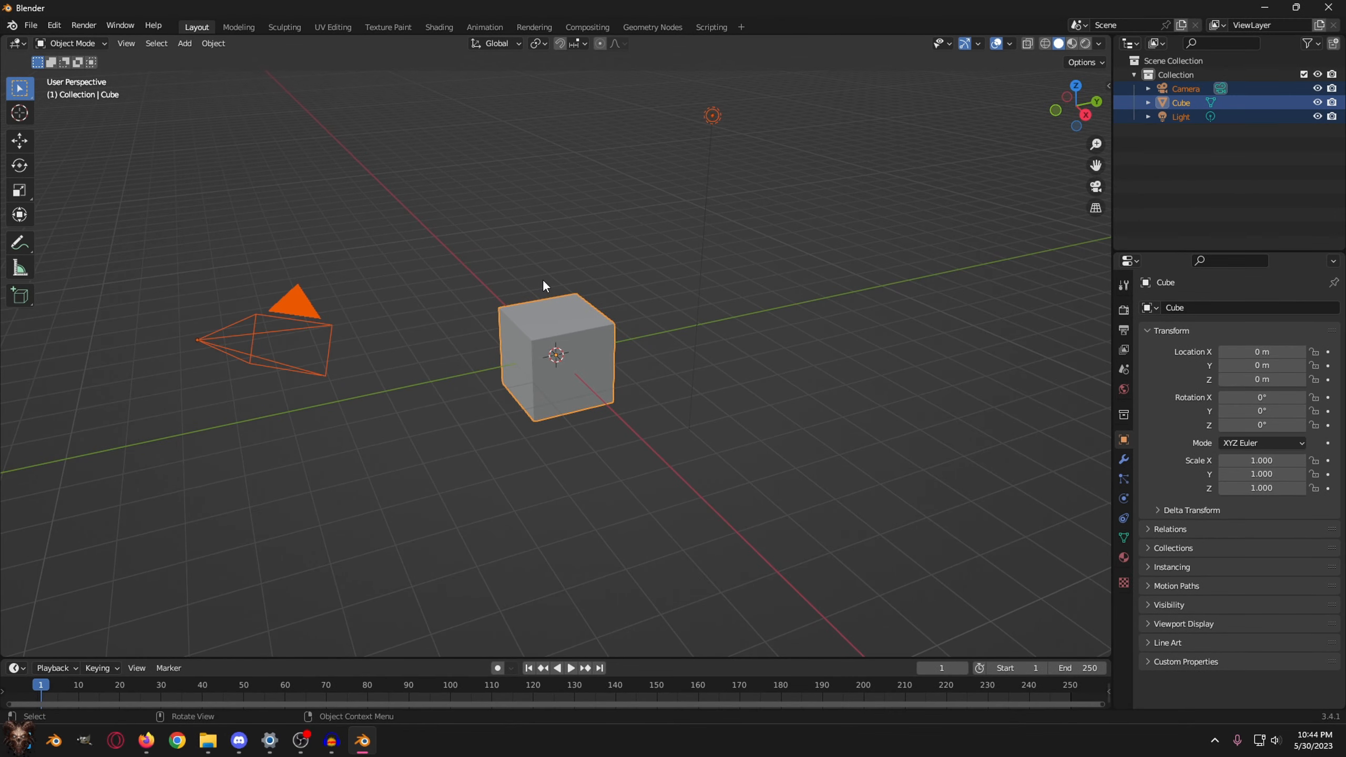
{"action": "key", "text": "Delete"}
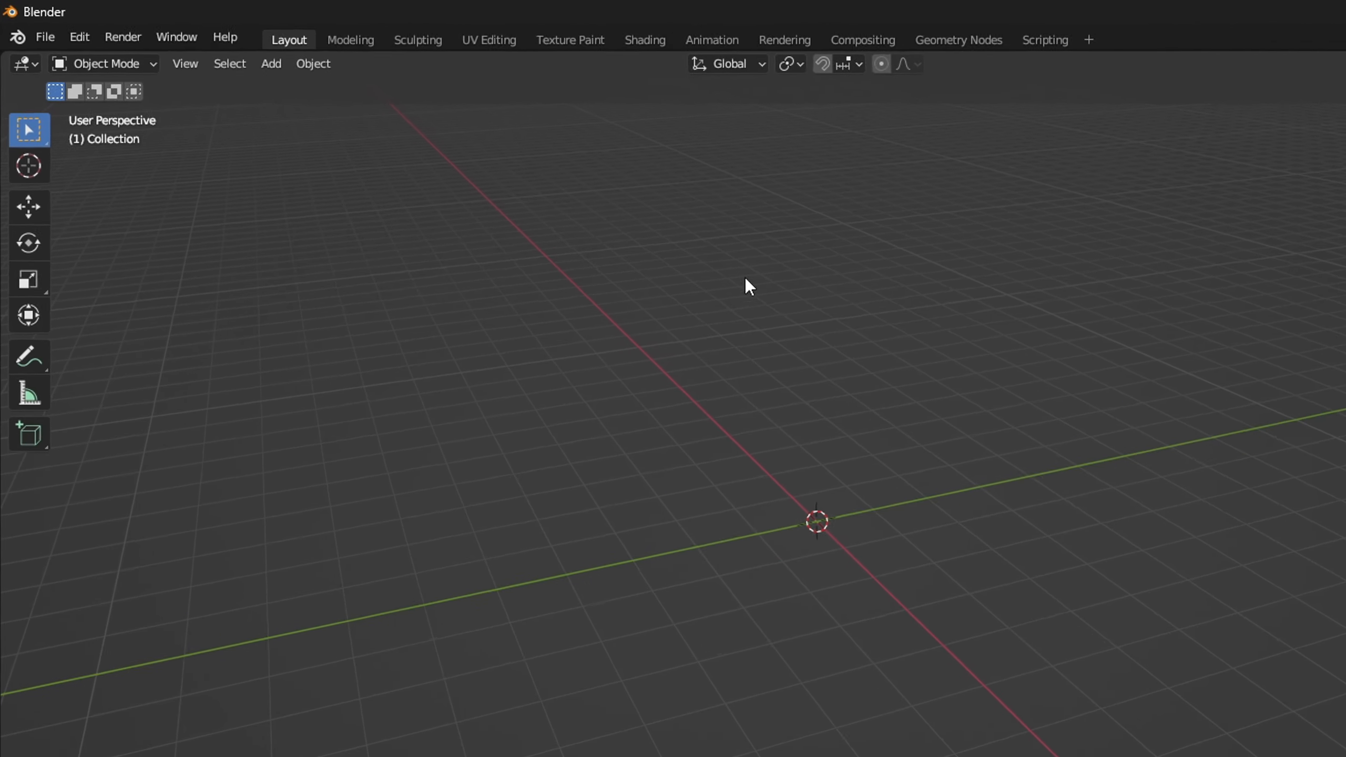
- Import wp4430599.jpg from the Downloads folder using Images as Planes
{"action": "left_click", "coordinate": [52, 38]}
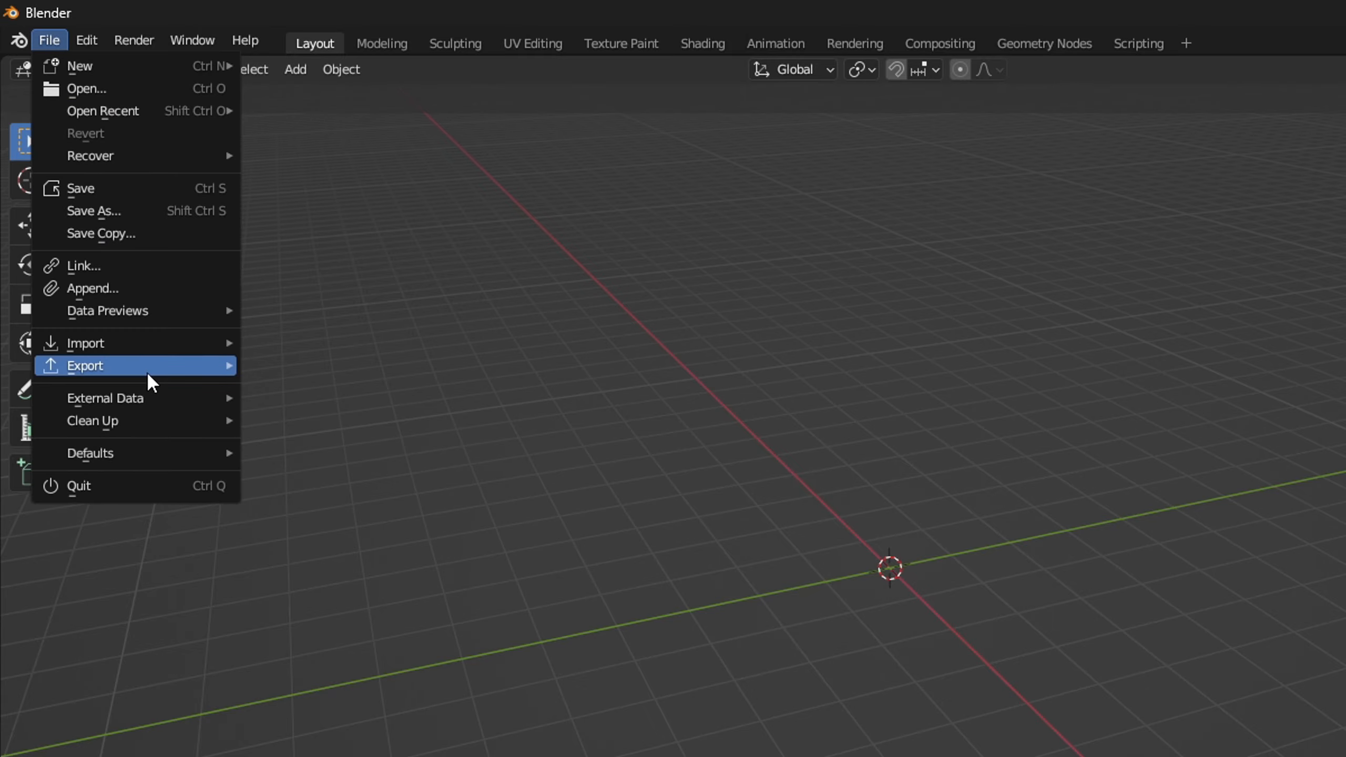
{"action": "mouse_move", "coordinate": [153, 345]}
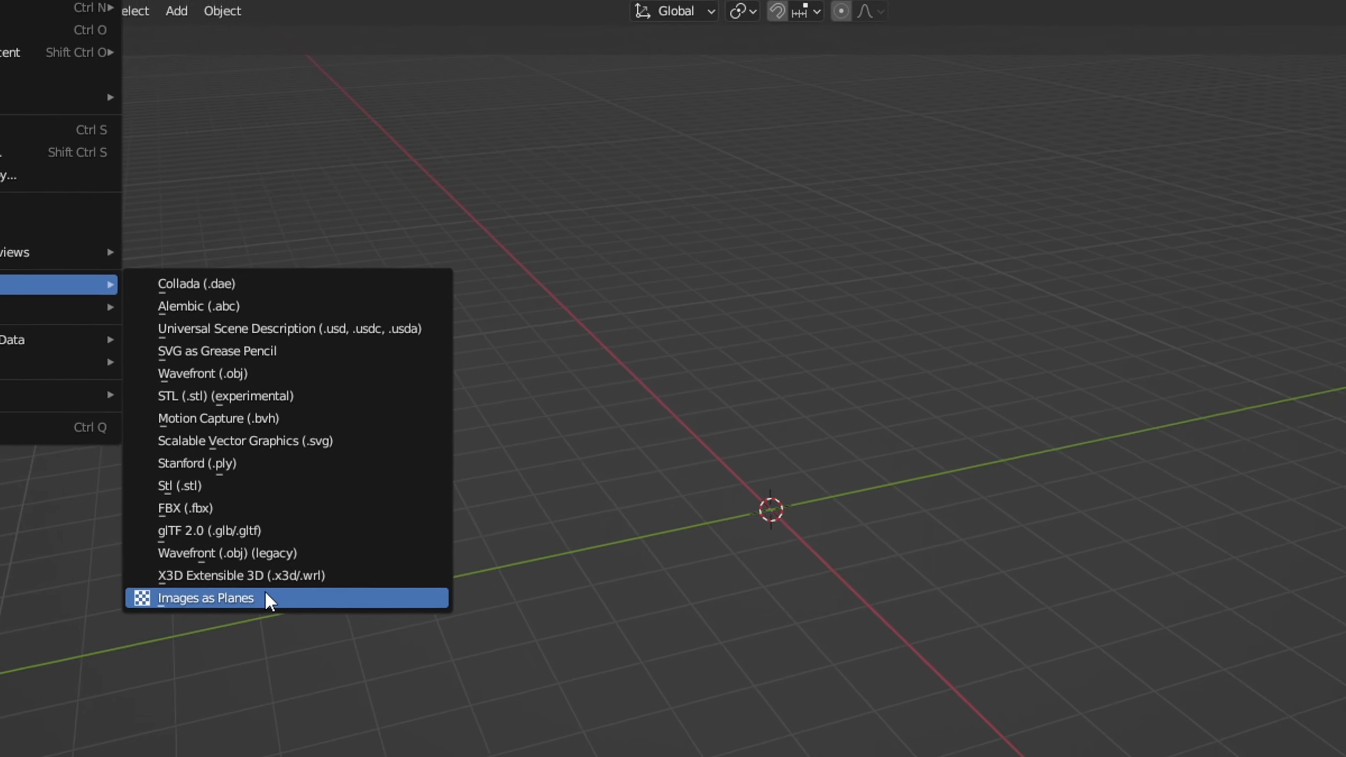
{"action": "left_click", "coordinate": [376, 656]}
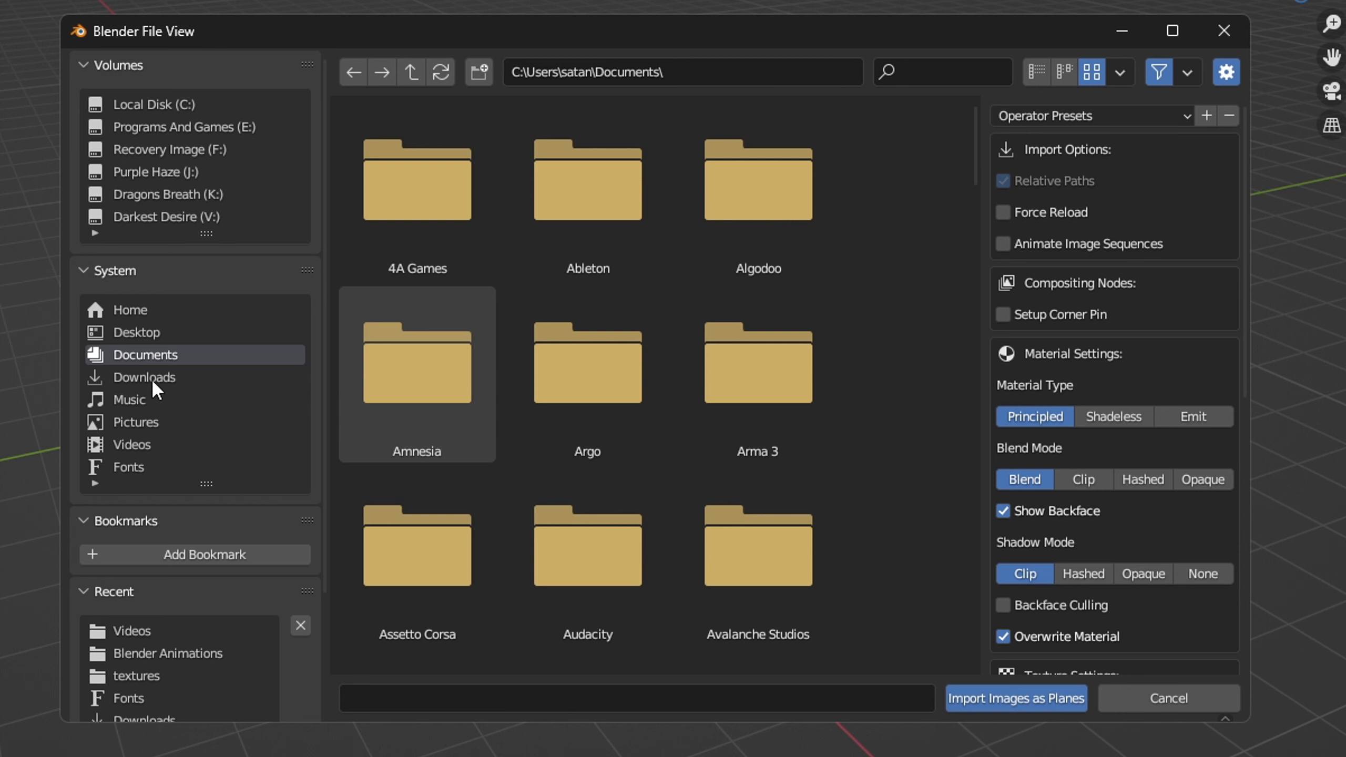
{"action": "left_click", "coordinate": [259, 377]}
{"action": "scroll", "coordinate": [564, 422], "scroll_direction": "down", "scroll_amount": 5}
{"action": "scroll", "coordinate": [565, 423], "scroll_direction": "down", "scroll_amount": 2}
{"action": "left_click", "coordinate": [757, 573]}
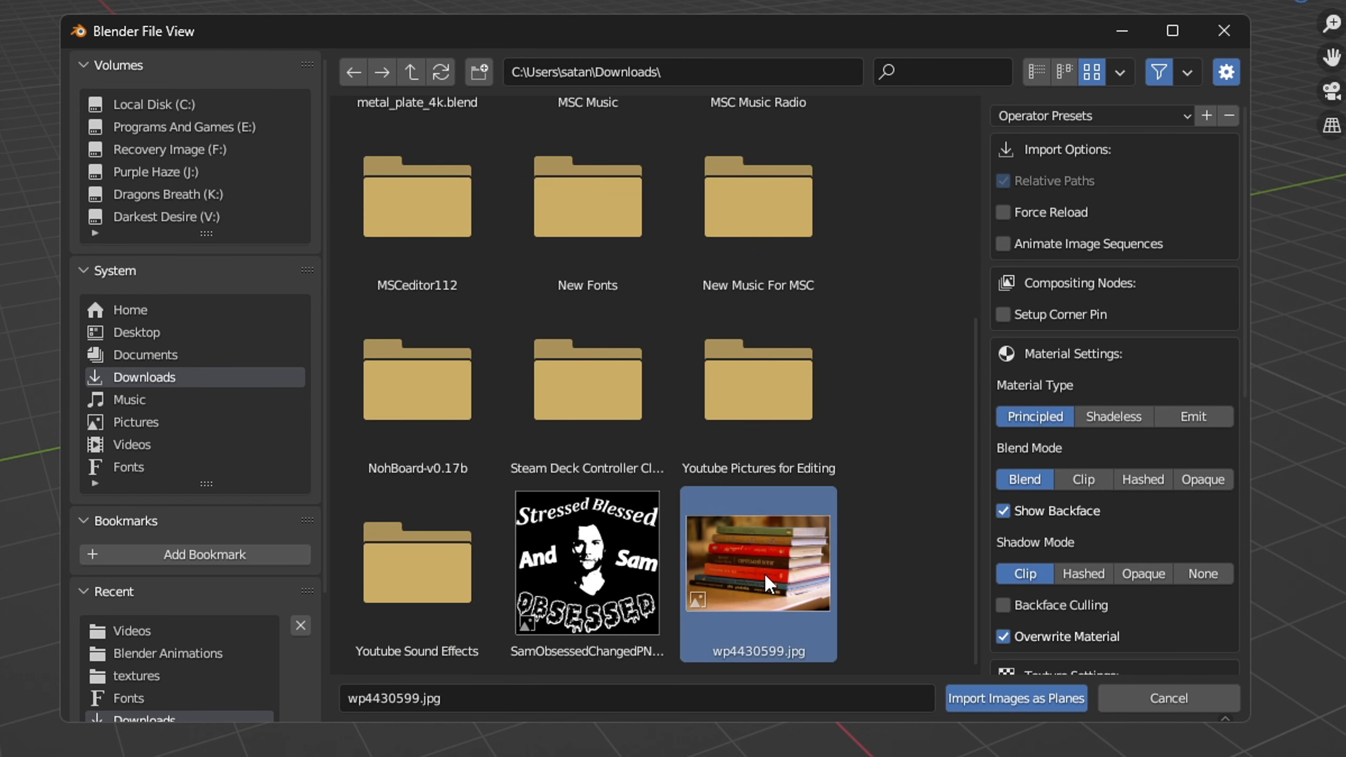
{"action": "left_click", "coordinate": [1015, 698]}
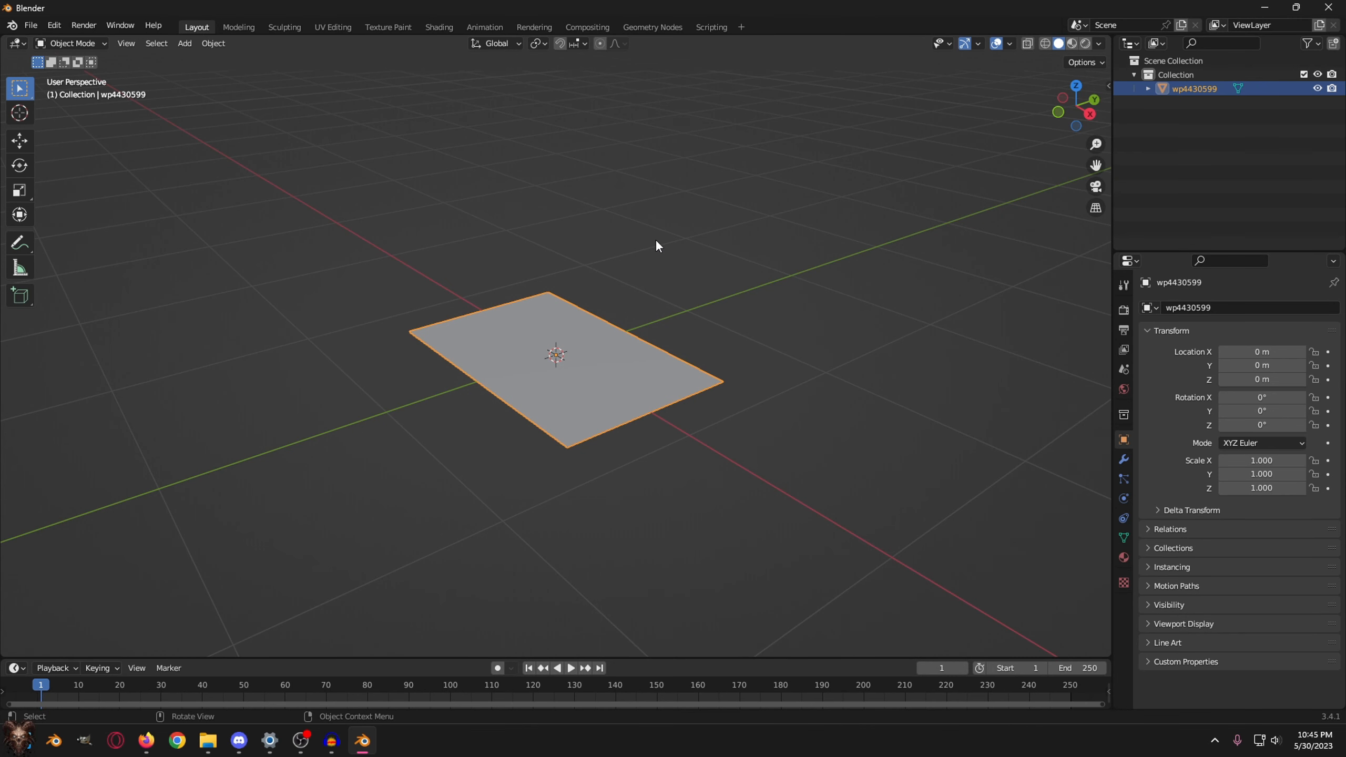
- View the image plane from the top and display it in Material Preview shading
{"action": "key", "text": "KP_7"}
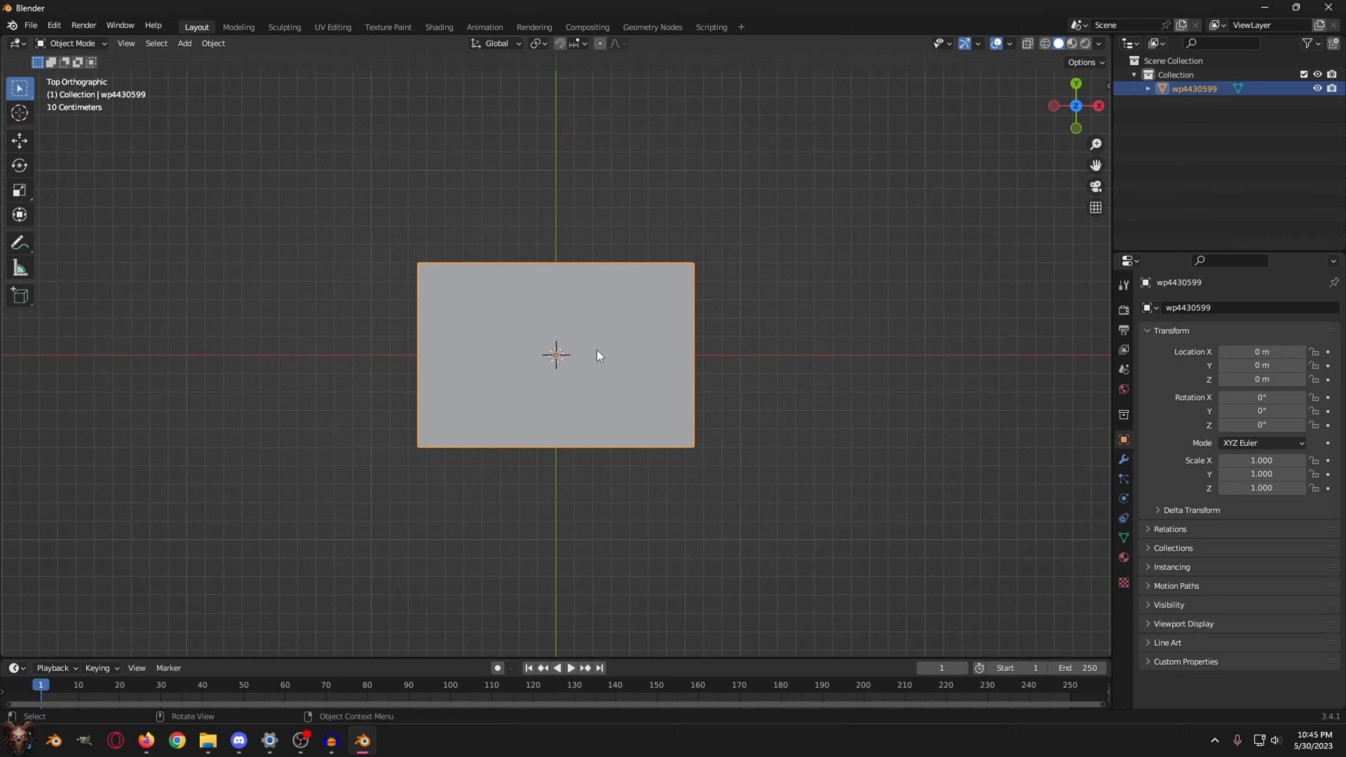
{"action": "scroll", "coordinate": [566, 361], "scroll_direction": "up", "scroll_amount": 4}
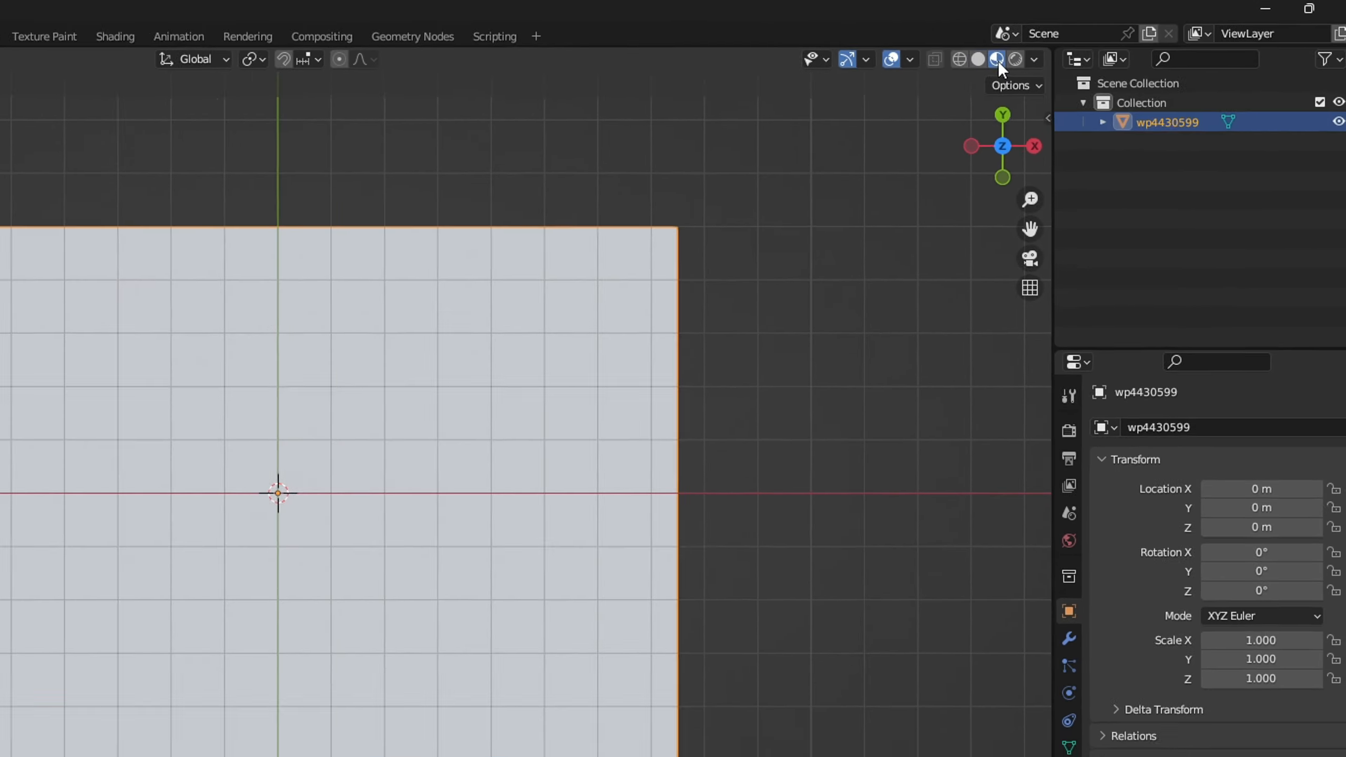
{"action": "left_click", "coordinate": [710, 119]}
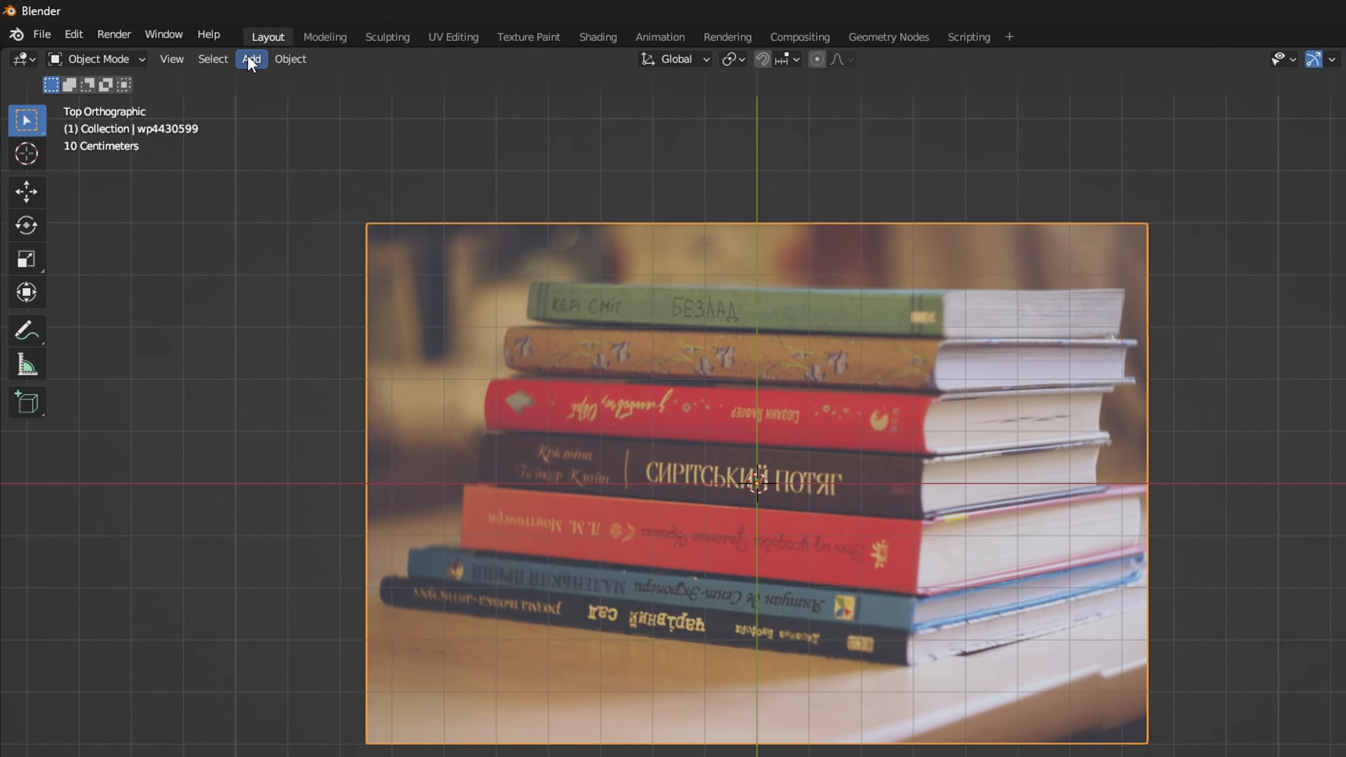
- Add a Bezier curve to the scene over the book image
{"action": "left_click", "coordinate": [185, 43]}
{"action": "mouse_move", "coordinate": [319, 113]}
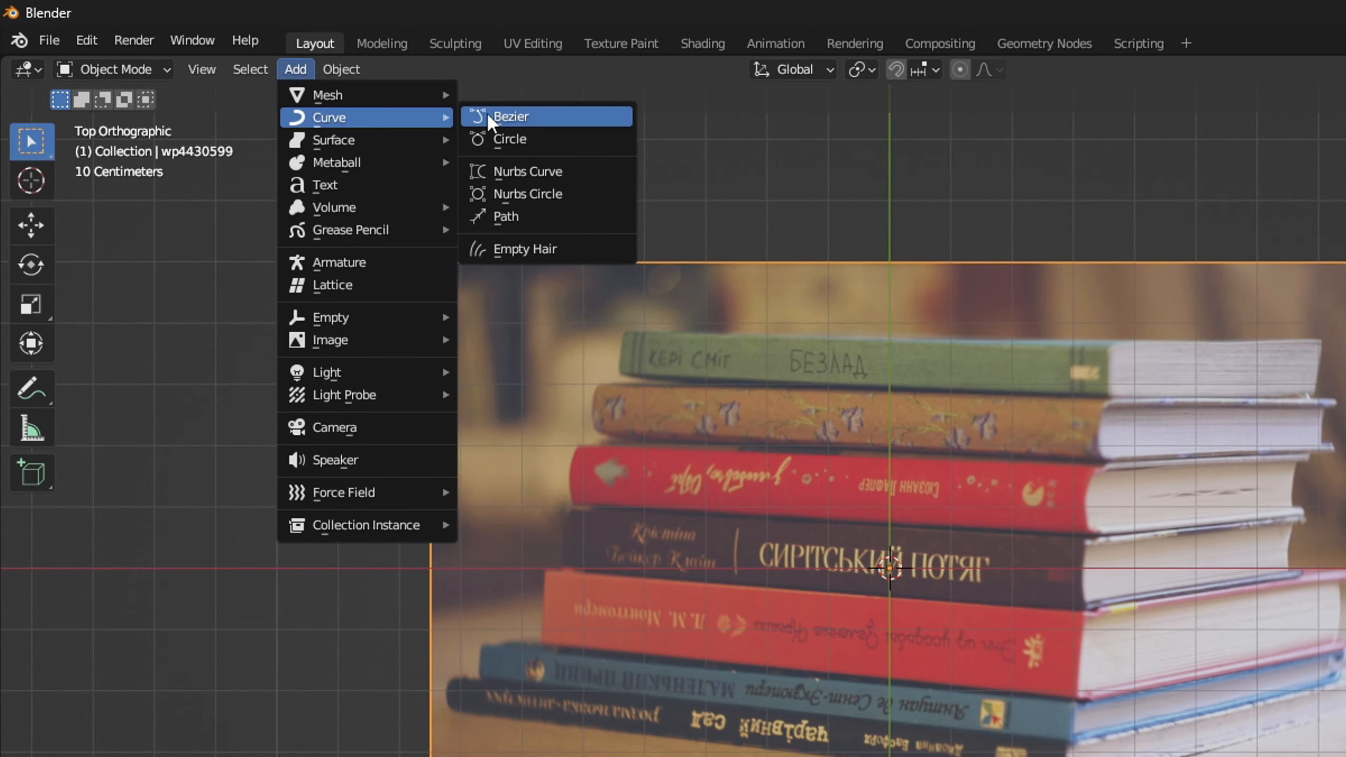
{"action": "left_click", "coordinate": [538, 116]}
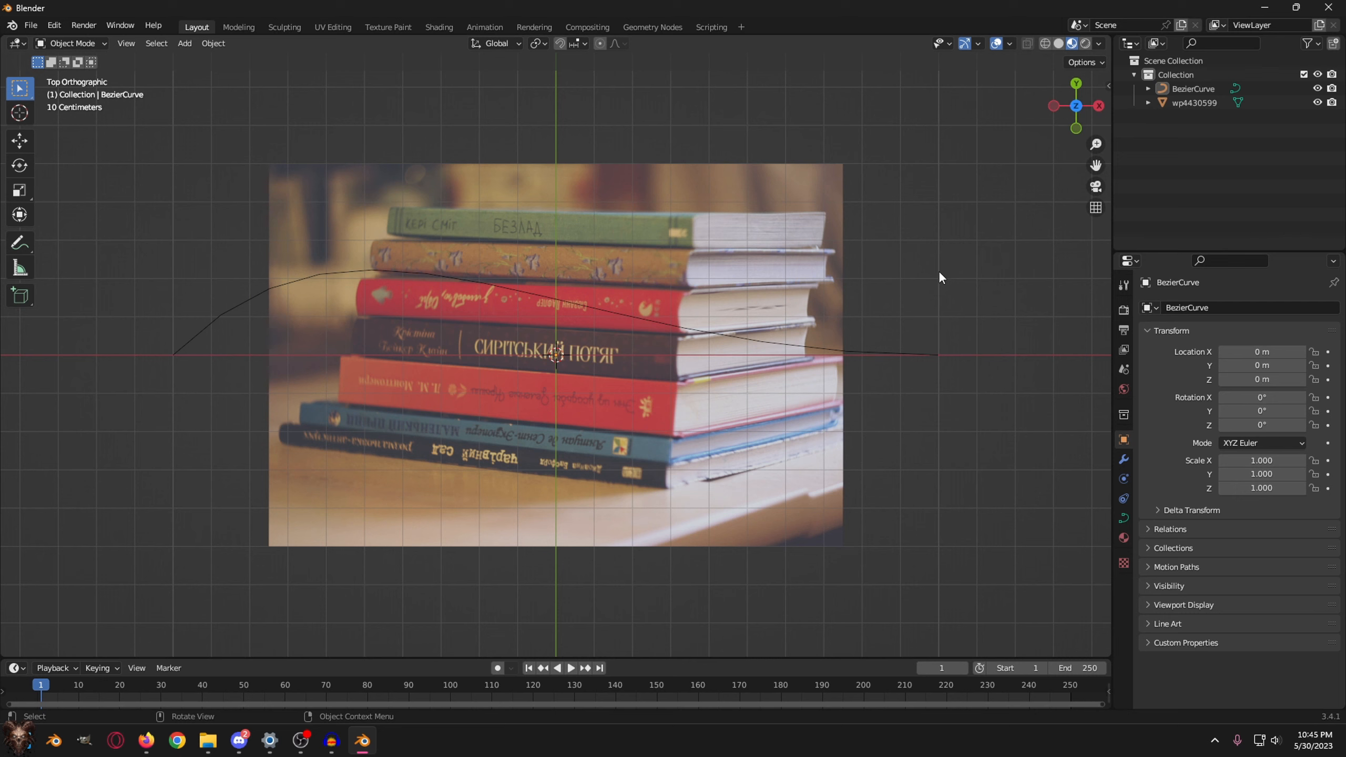
- Put the Bezier curve into Edit Mode and enable the Normals overlay for curve editing
{"action": "left_click", "coordinate": [922, 357]}
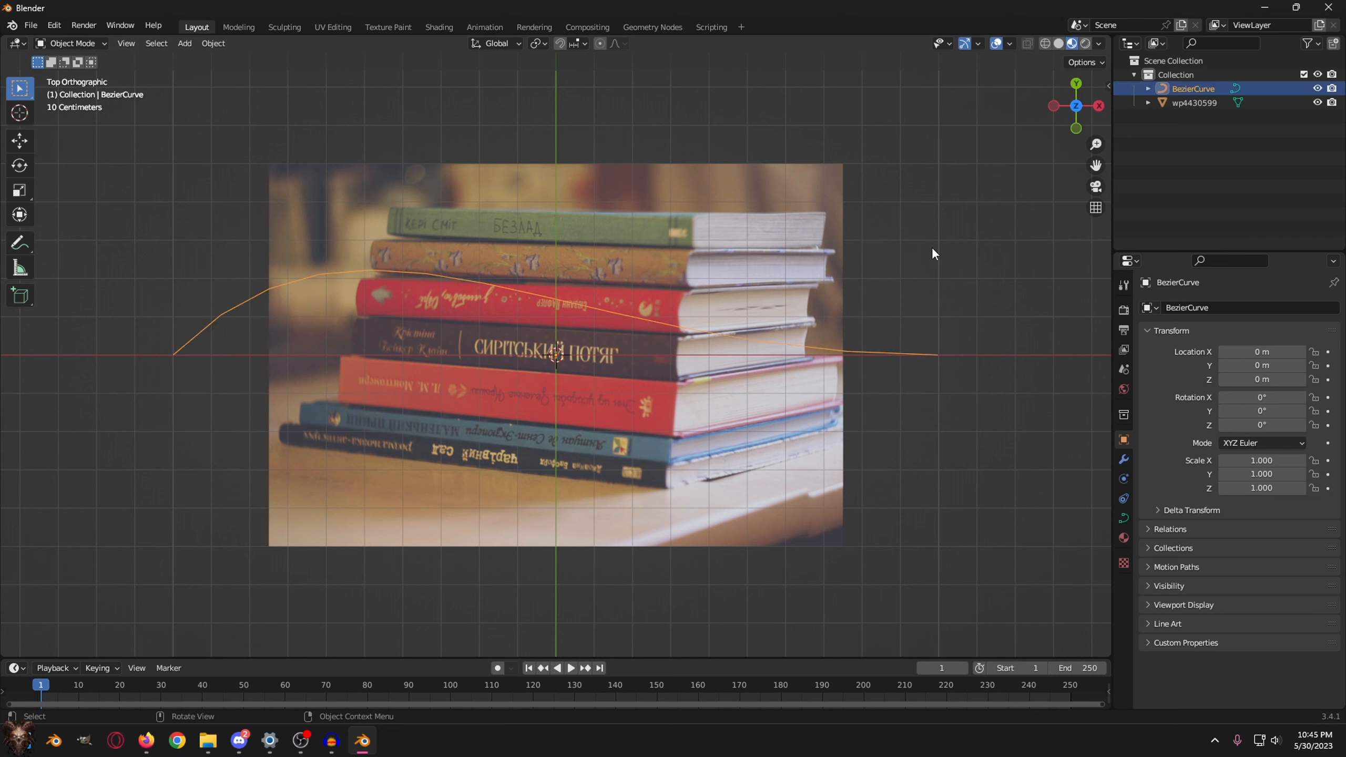
{"action": "key", "text": "Tab"}
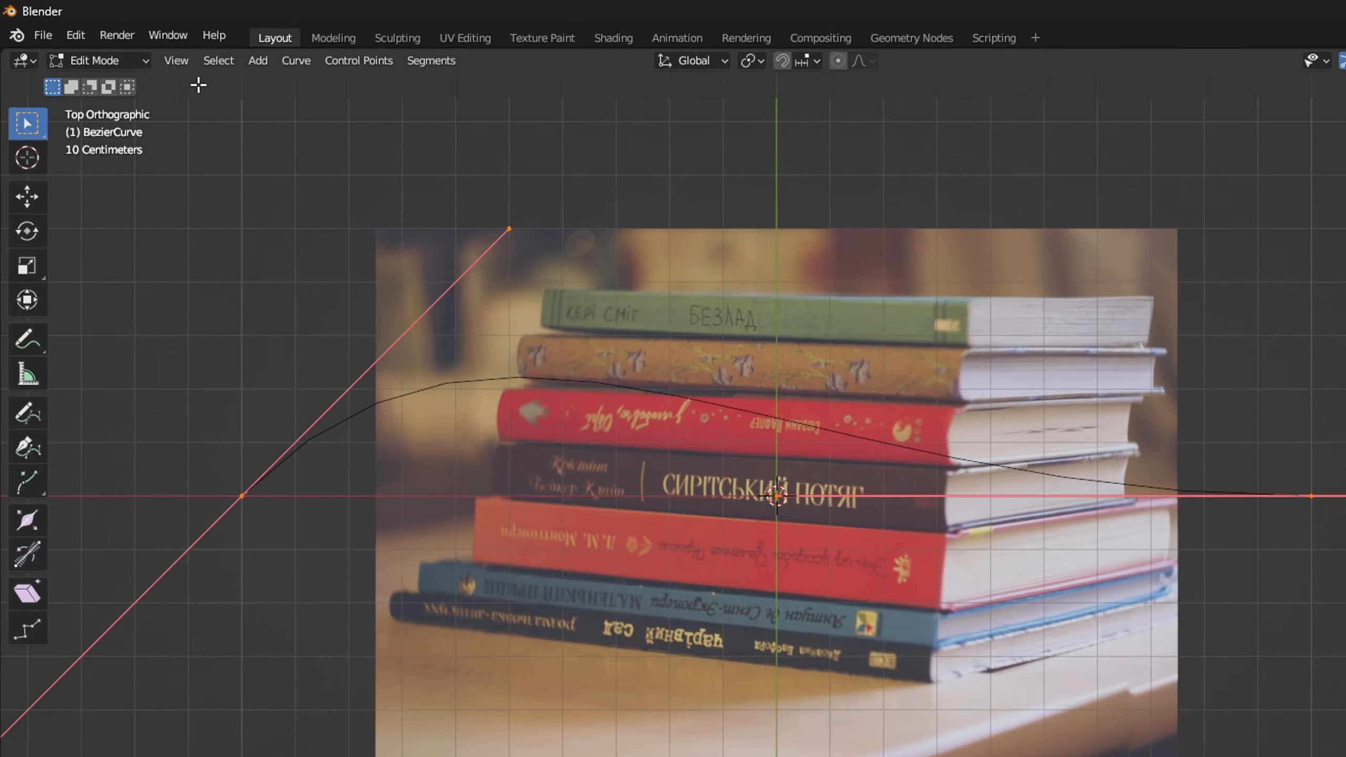
{"action": "left_click", "coordinate": [94, 44]}
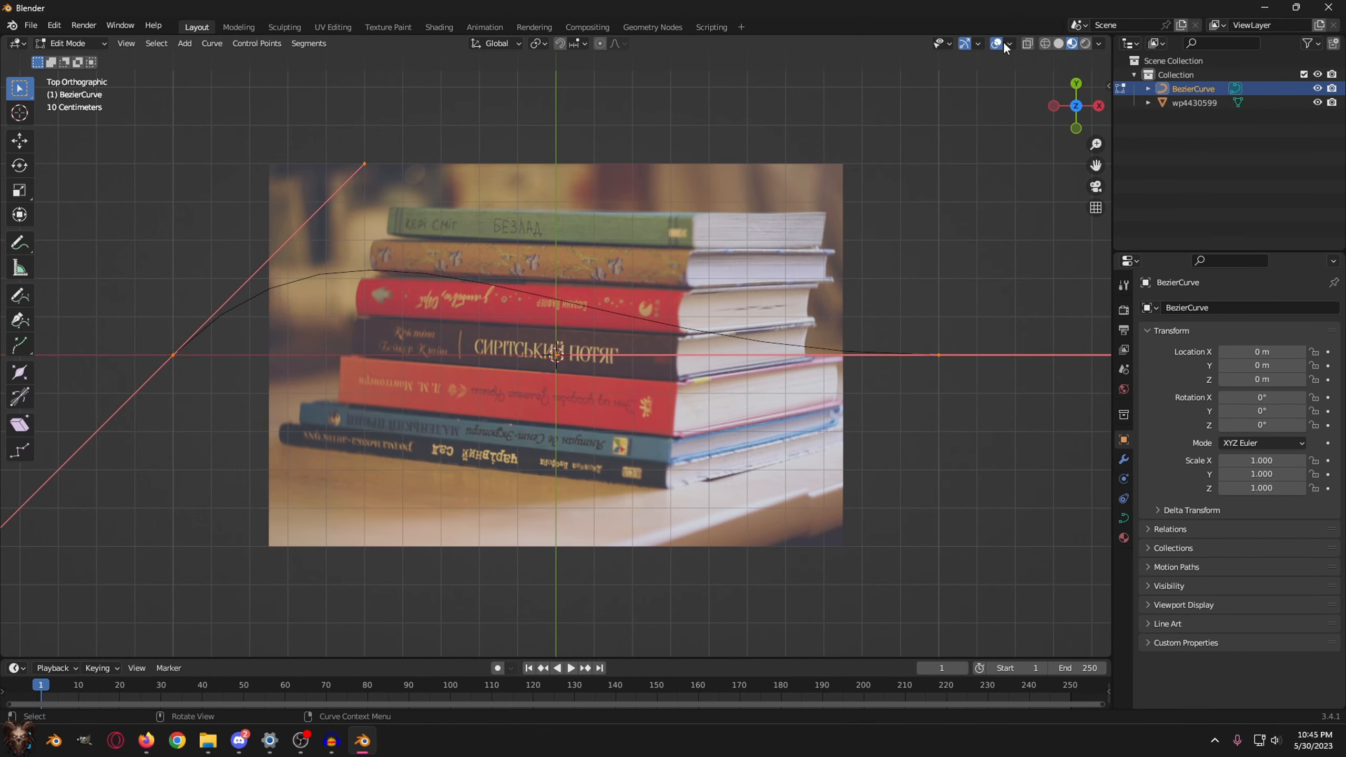
{"action": "left_click", "coordinate": [1009, 43]}
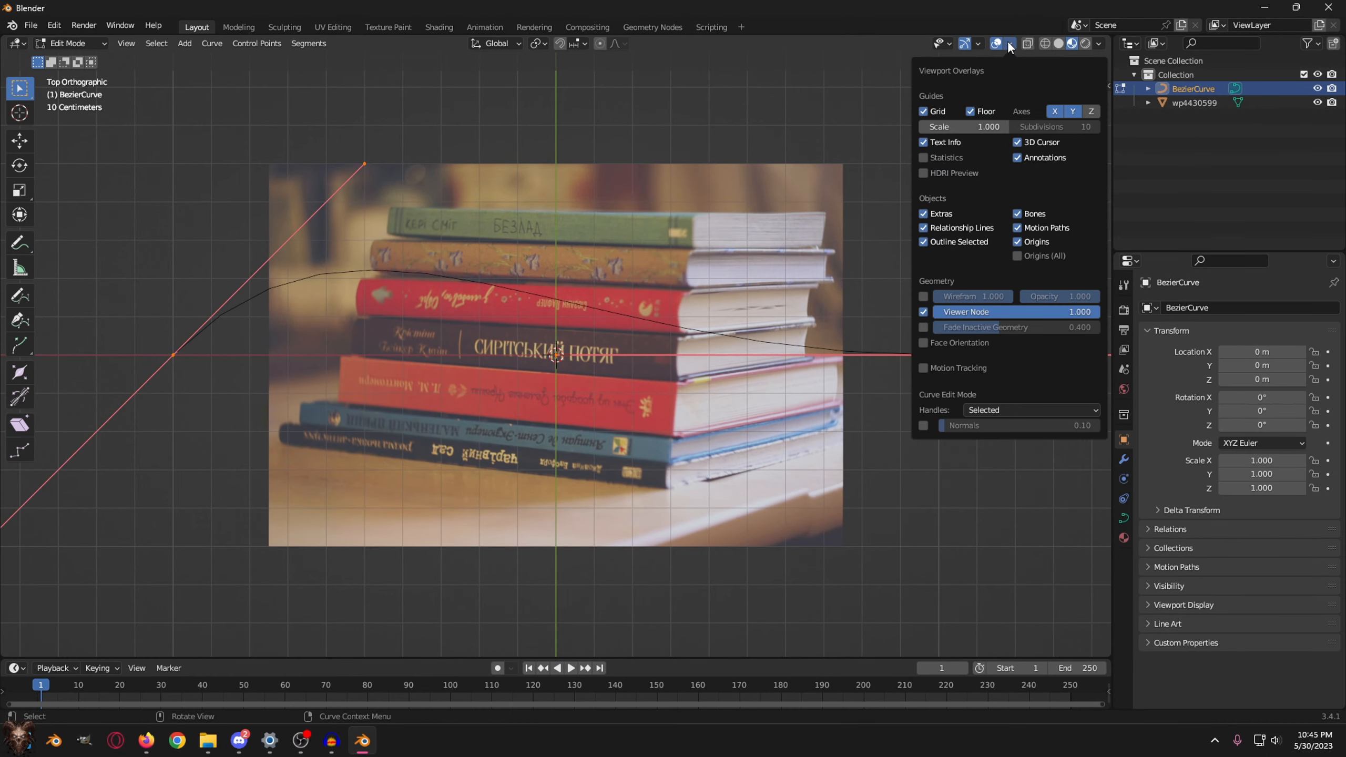
{"action": "left_click", "coordinate": [924, 427]}
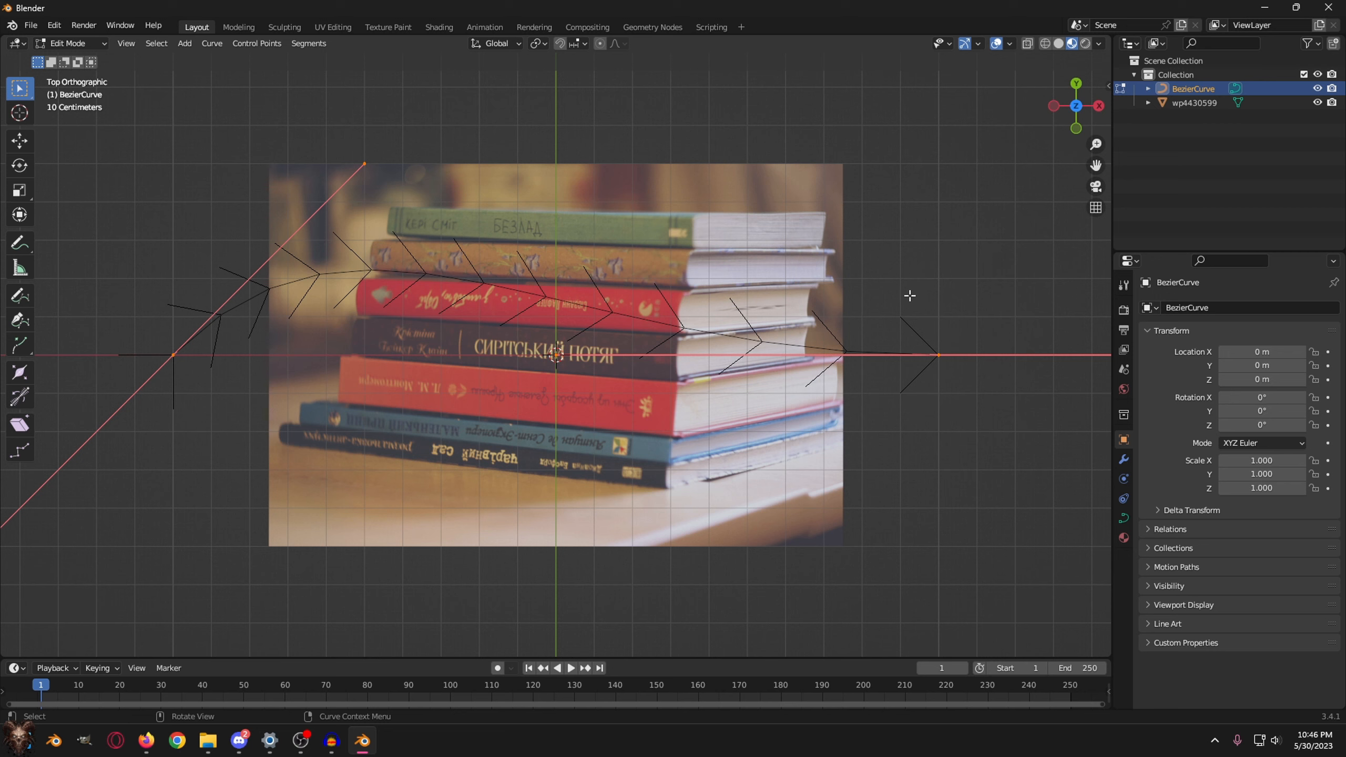
- Set the curve's handles to Vector and move its left end point onto the dark brown book's spine
{"action": "key", "text": "v"}
{"action": "left_click", "coordinate": [867, 312]}
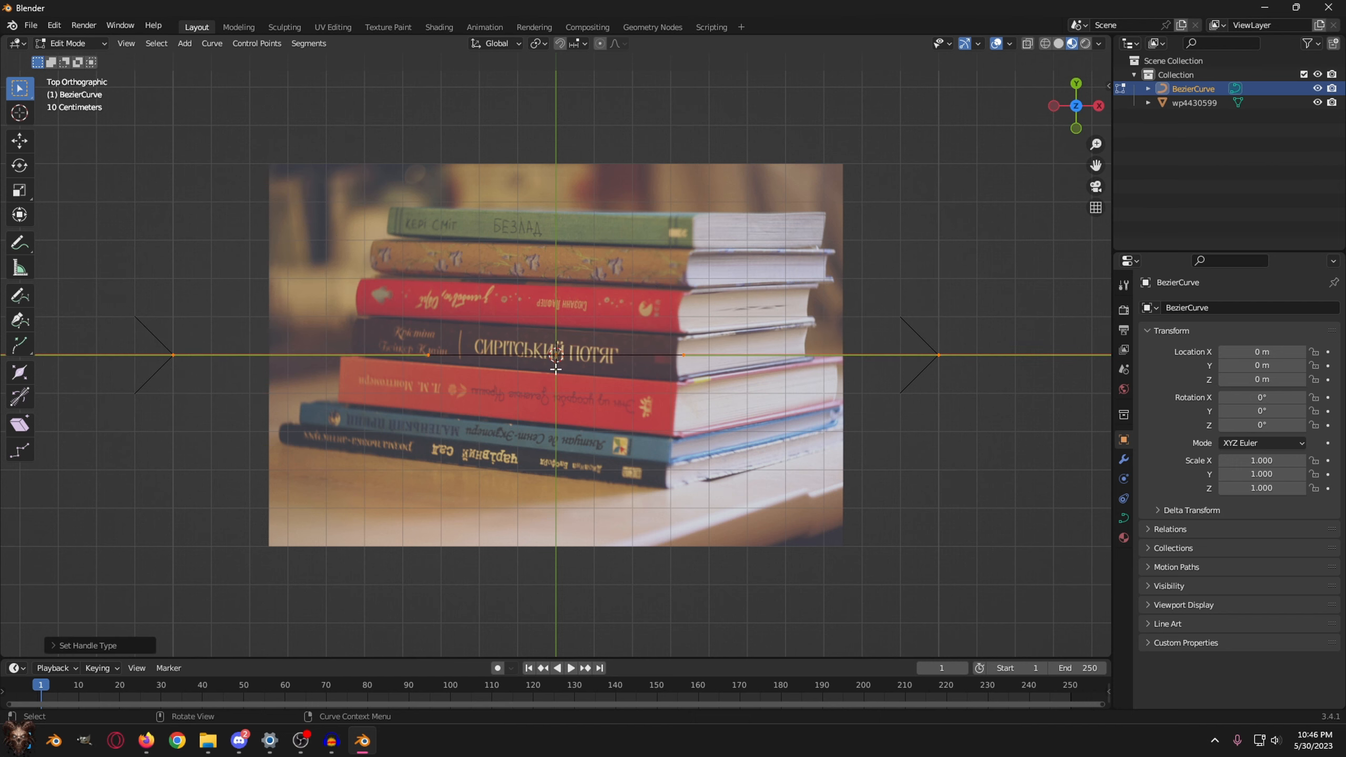
{"action": "left_click", "coordinate": [173, 355]}
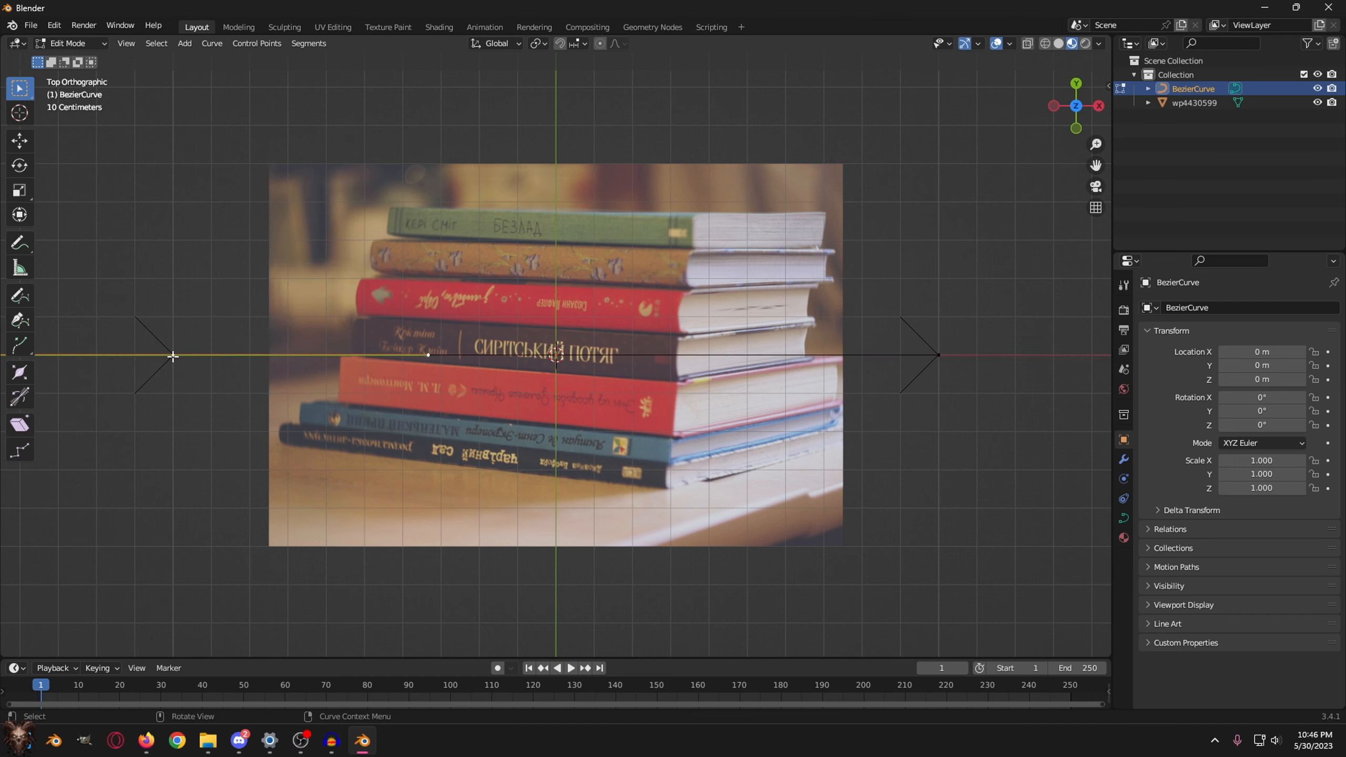
{"action": "left_click", "coordinate": [20, 141]}
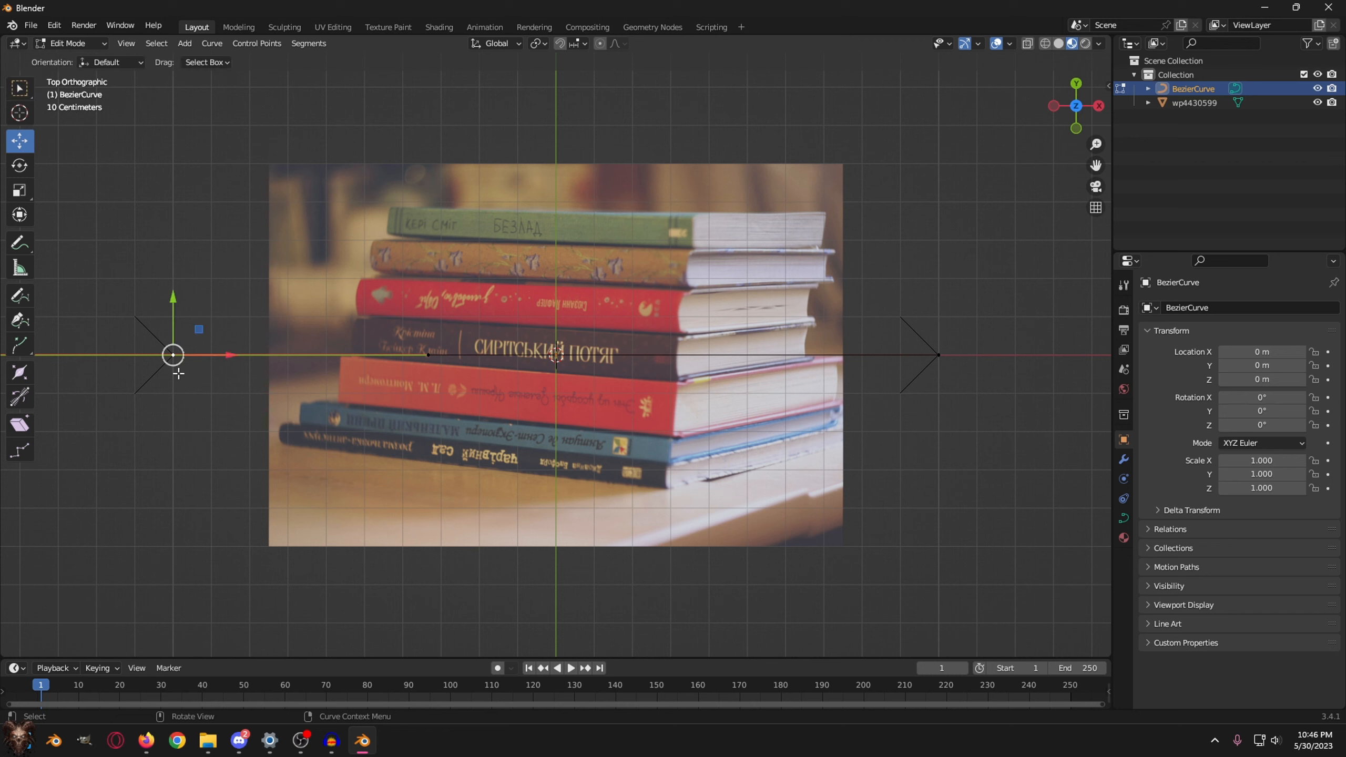
{"action": "left_click_drag", "start_coordinate": [131, 288], "coordinate": [217, 401]}
{"action": "left_click_drag", "start_coordinate": [172, 355], "coordinate": [476, 345]}
- Set the handles on both sides of the moved left end point to Vector
{"action": "key", "text": "v"}
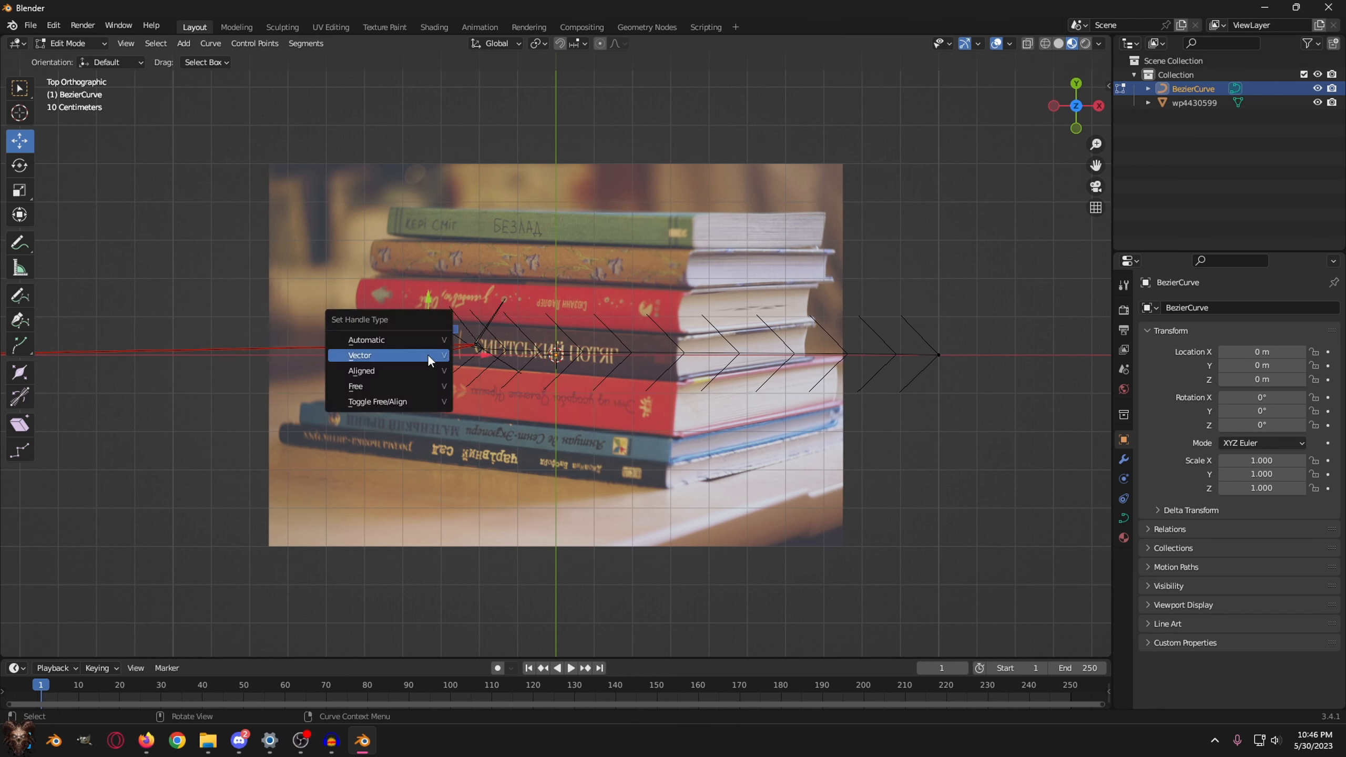
{"action": "left_click", "coordinate": [419, 358]}
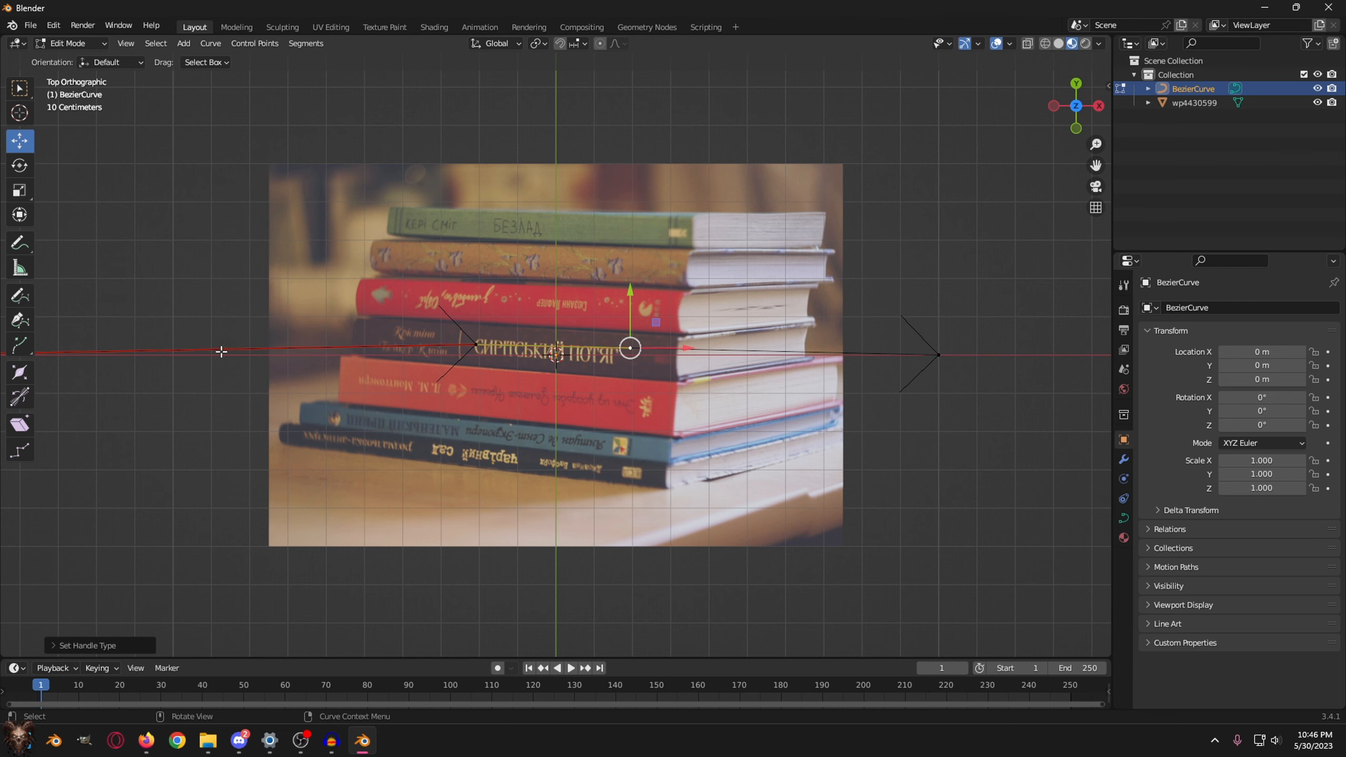
{"action": "scroll", "coordinate": [220, 352], "scroll_direction": "down", "scroll_amount": 2}
{"action": "left_click", "coordinate": [115, 356]}
{"action": "key", "text": "v"}
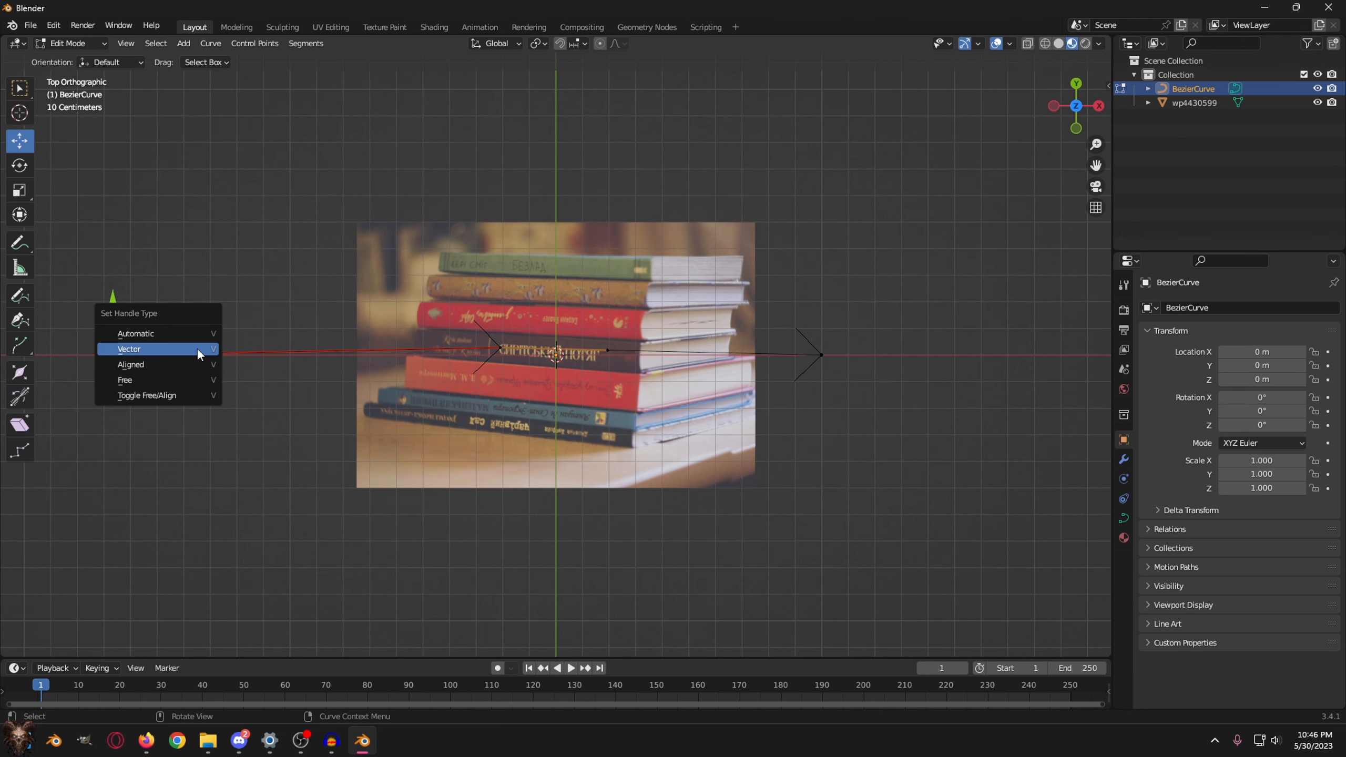
{"action": "left_click", "coordinate": [178, 352]}
- Move the curve's end points to the beginning and end of the large title on the dark brown book's spine
{"action": "scroll", "coordinate": [399, 343], "scroll_direction": "up", "scroll_amount": 5}
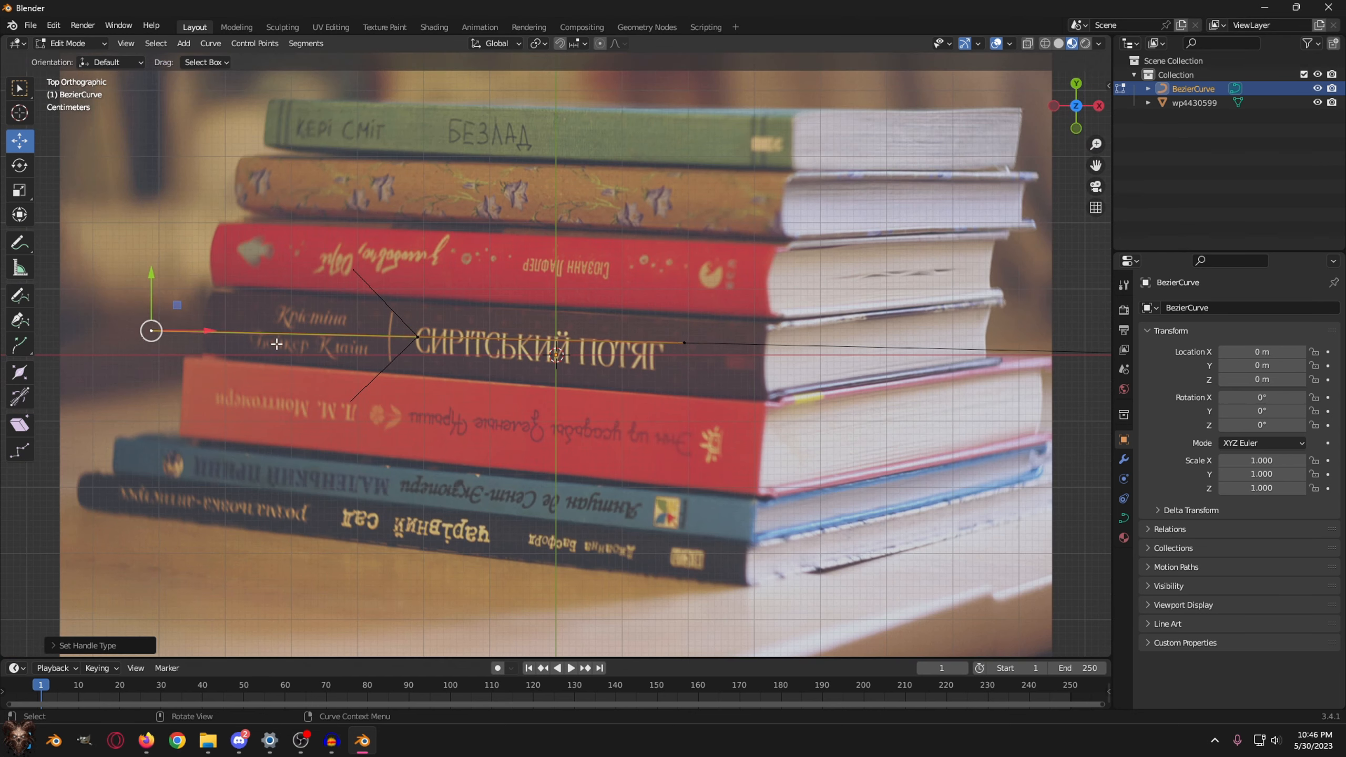
{"action": "scroll", "coordinate": [276, 343], "scroll_direction": "down", "scroll_amount": 1}
{"action": "left_click", "coordinate": [442, 340]}
{"action": "key", "text": "g"}
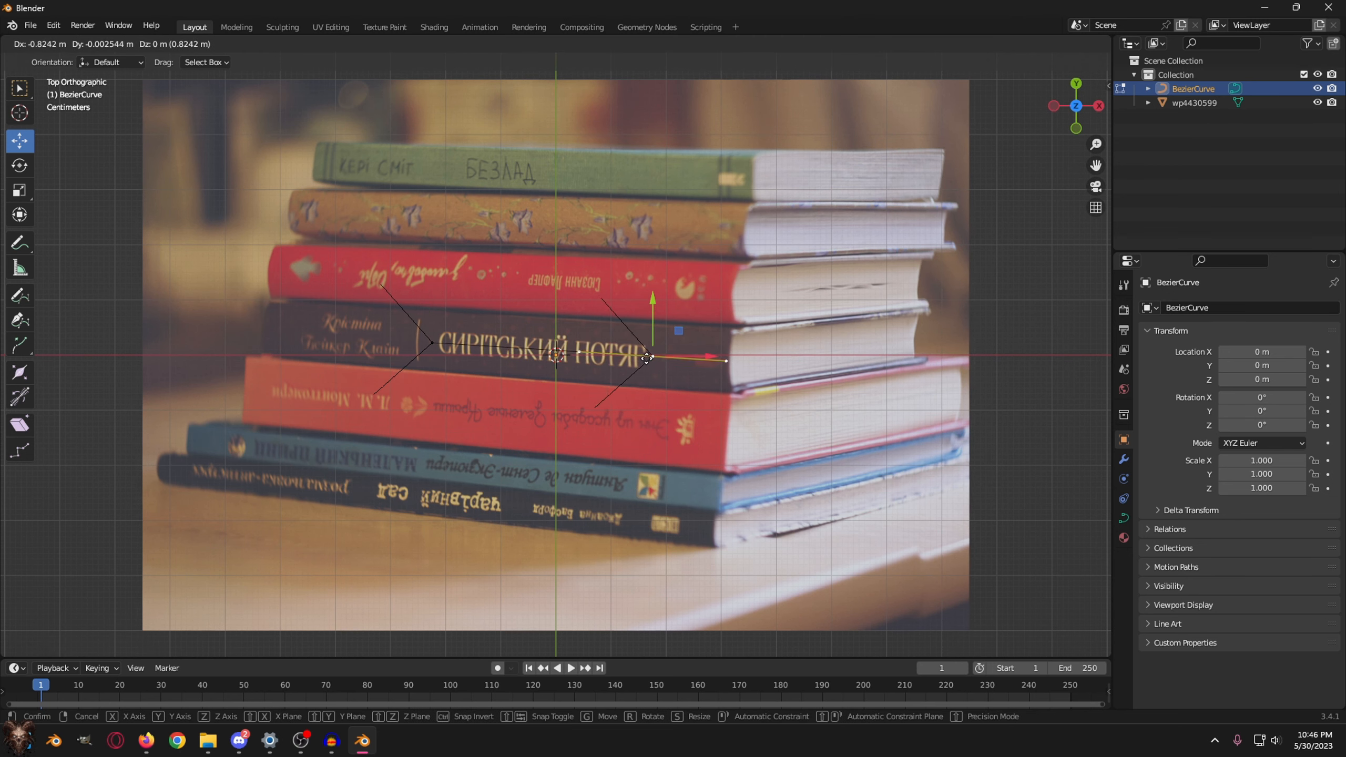
{"action": "left_click", "coordinate": [645, 356]}
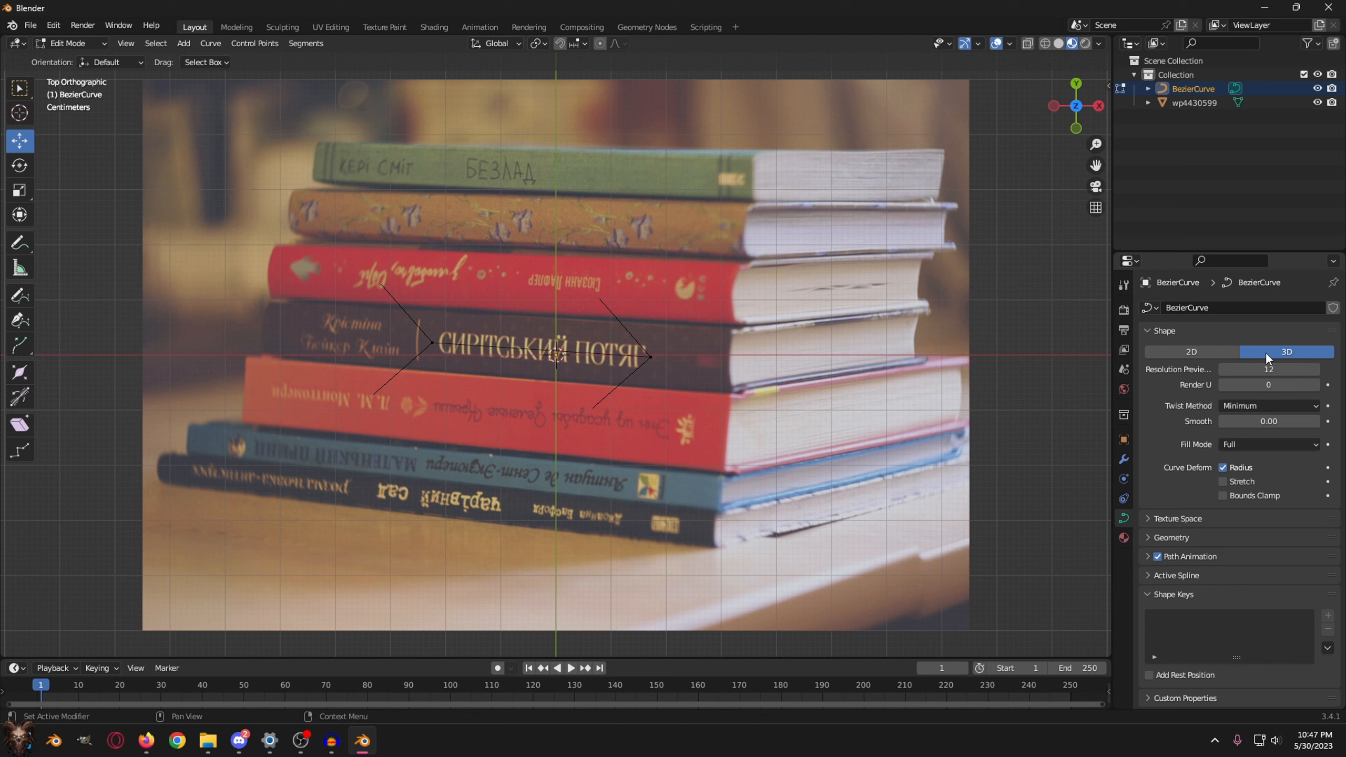
- Try the curve's 2D shape, return it to 3D, and expand its Geometry settings
{"action": "left_click", "coordinate": [1201, 352]}
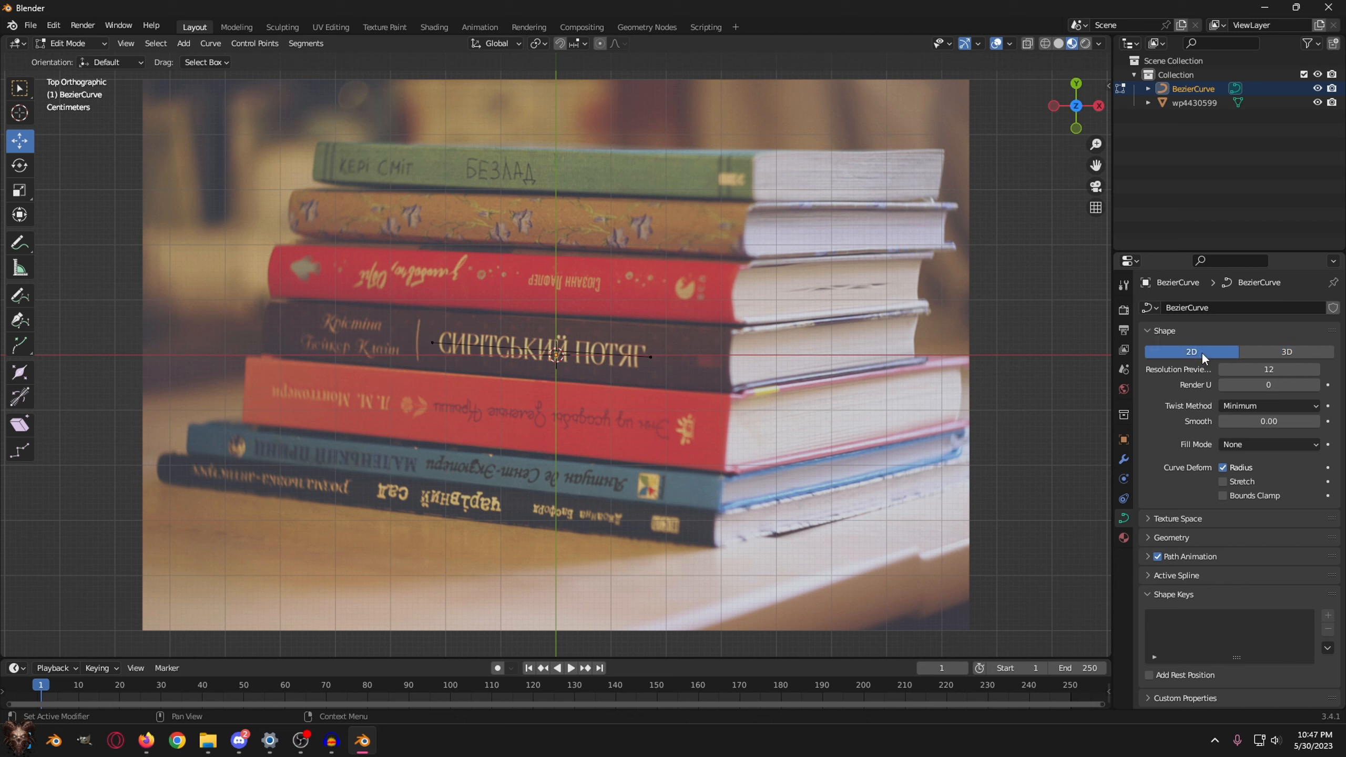
{"action": "left_click", "coordinate": [1269, 355]}
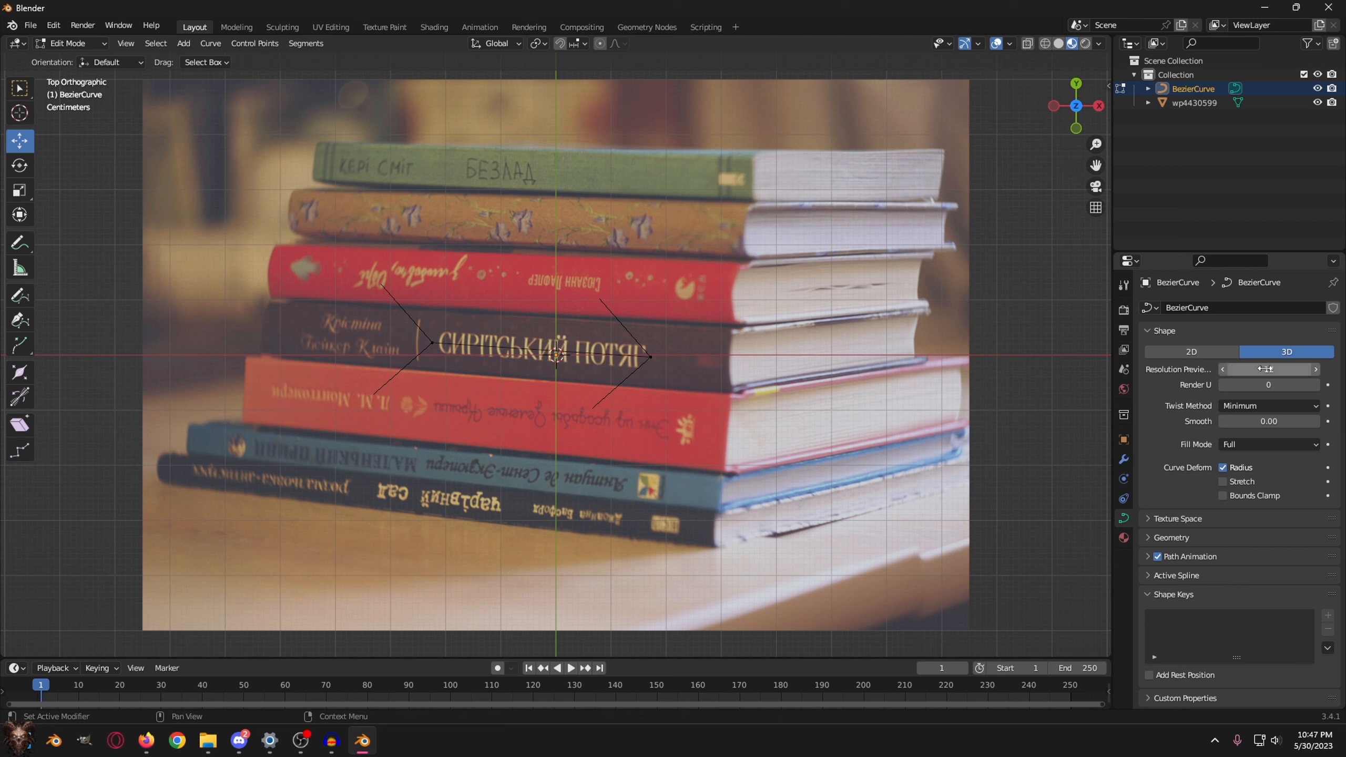
{"action": "left_click", "coordinate": [1145, 537]}
{"action": "scroll", "coordinate": [1205, 493], "scroll_direction": "down", "scroll_amount": 4}
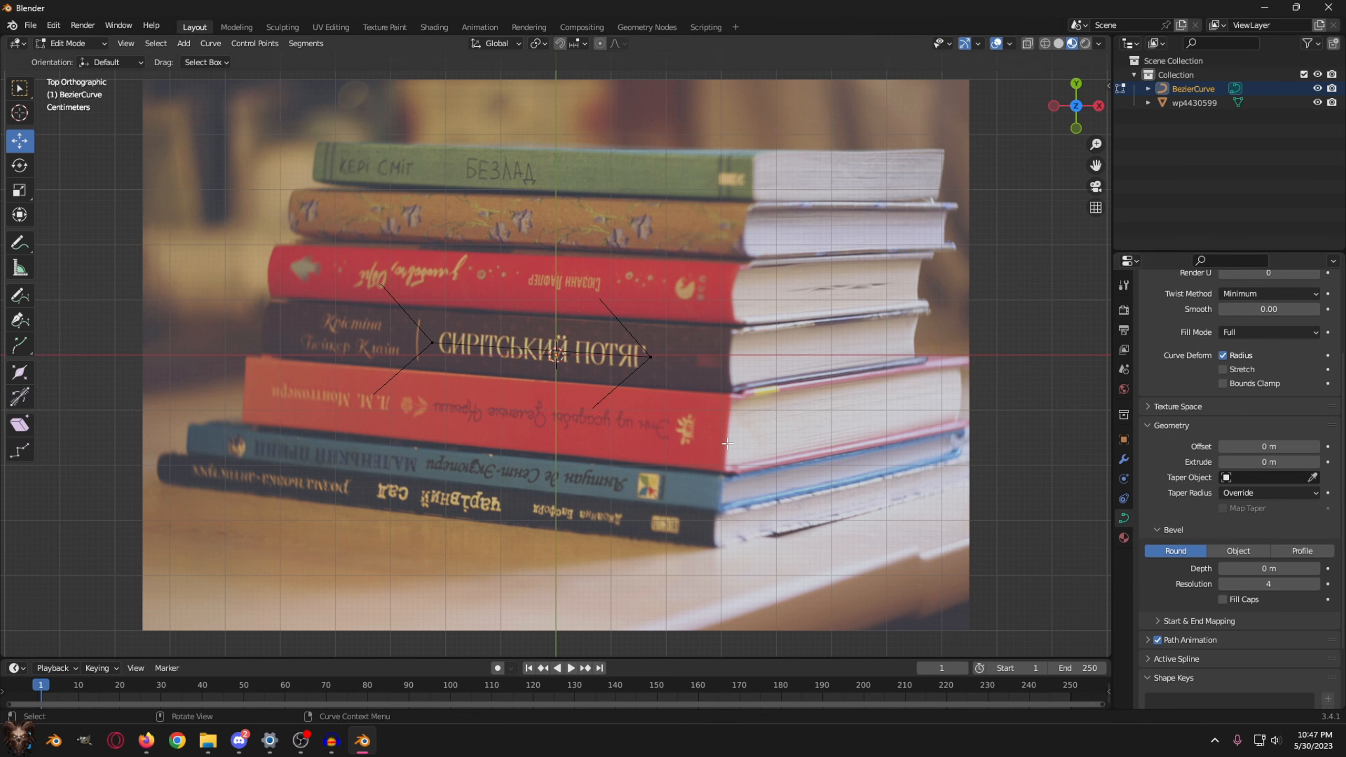
- Examine the curve and image plane from the bottom, right, top and front views and at an angle
{"action": "middle_click_drag", "start_coordinate": [806, 466], "coordinate": [820, 421]}
{"action": "left_click", "coordinate": [1075, 86]}
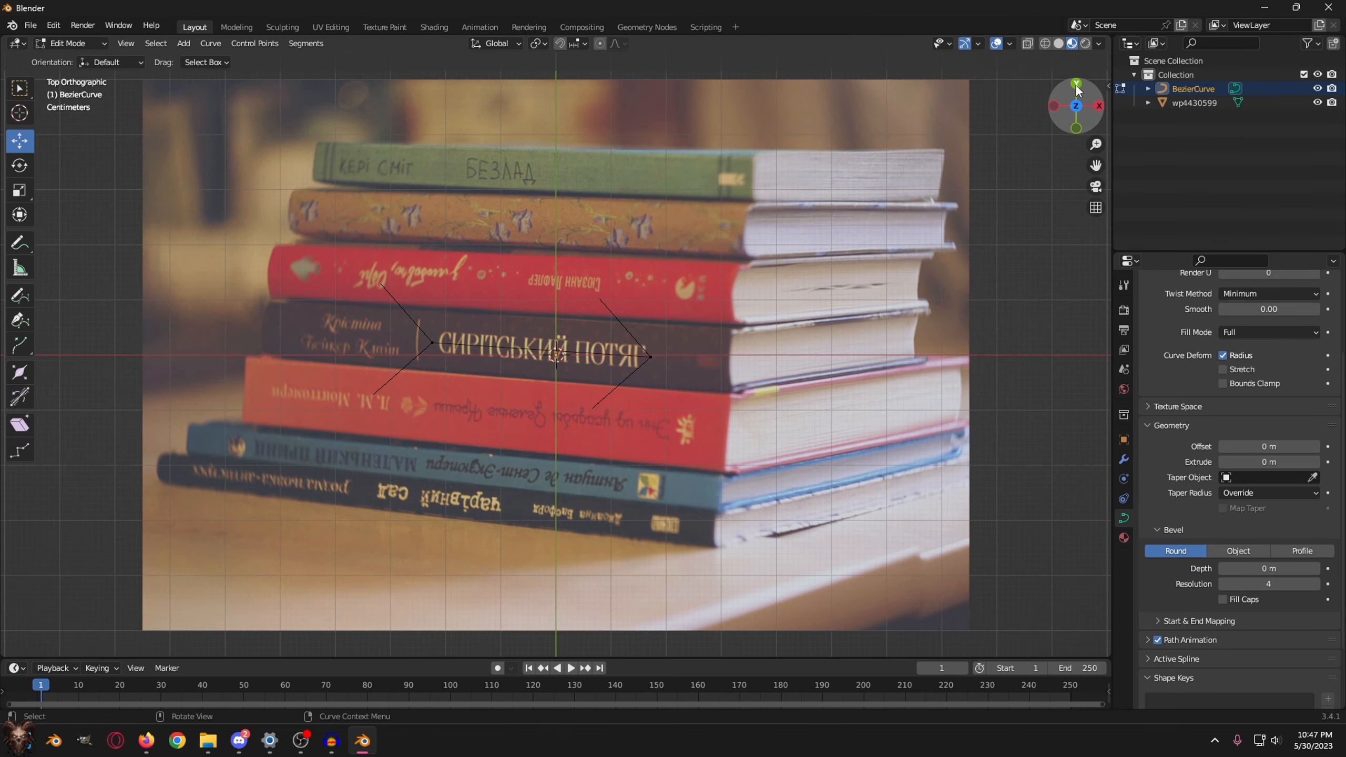
{"action": "left_click", "coordinate": [1076, 86]}
{"action": "left_click", "coordinate": [1080, 126]}
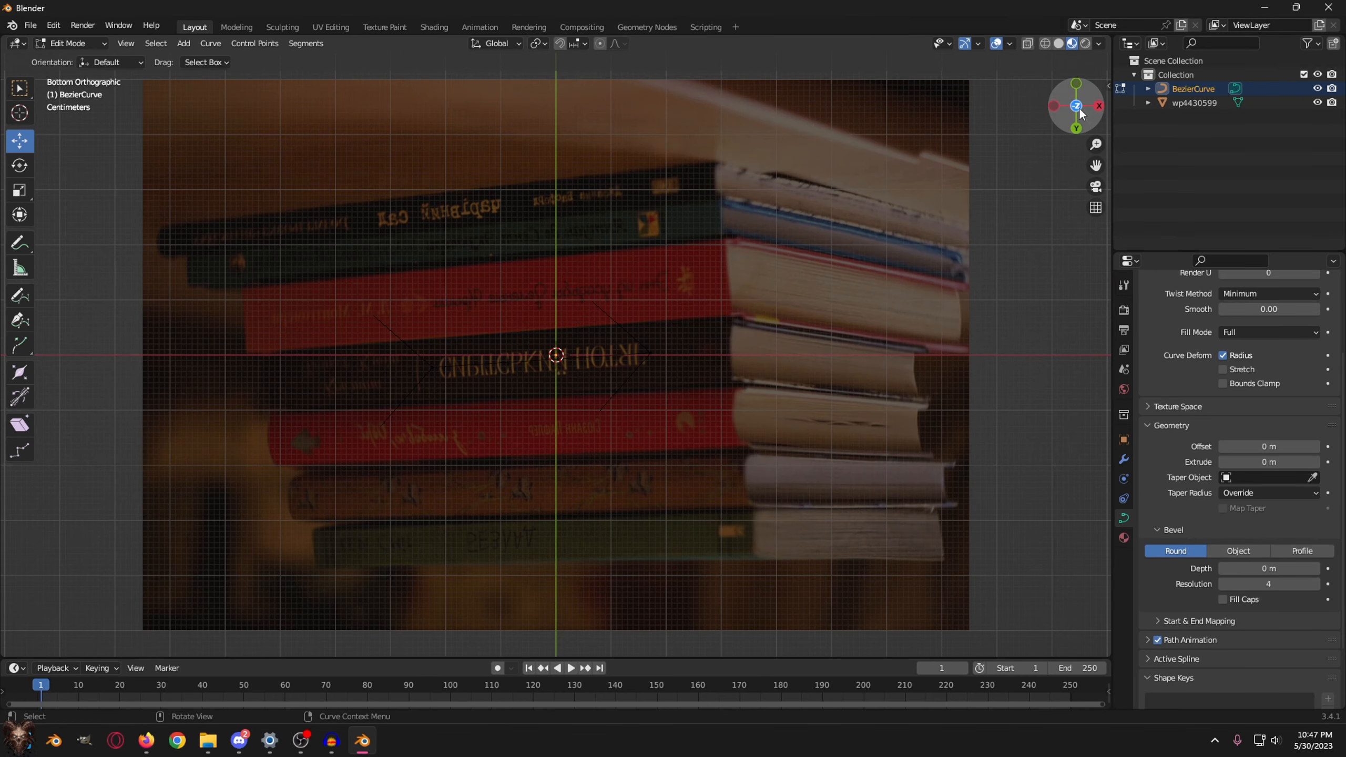
{"action": "left_click", "coordinate": [1097, 109]}
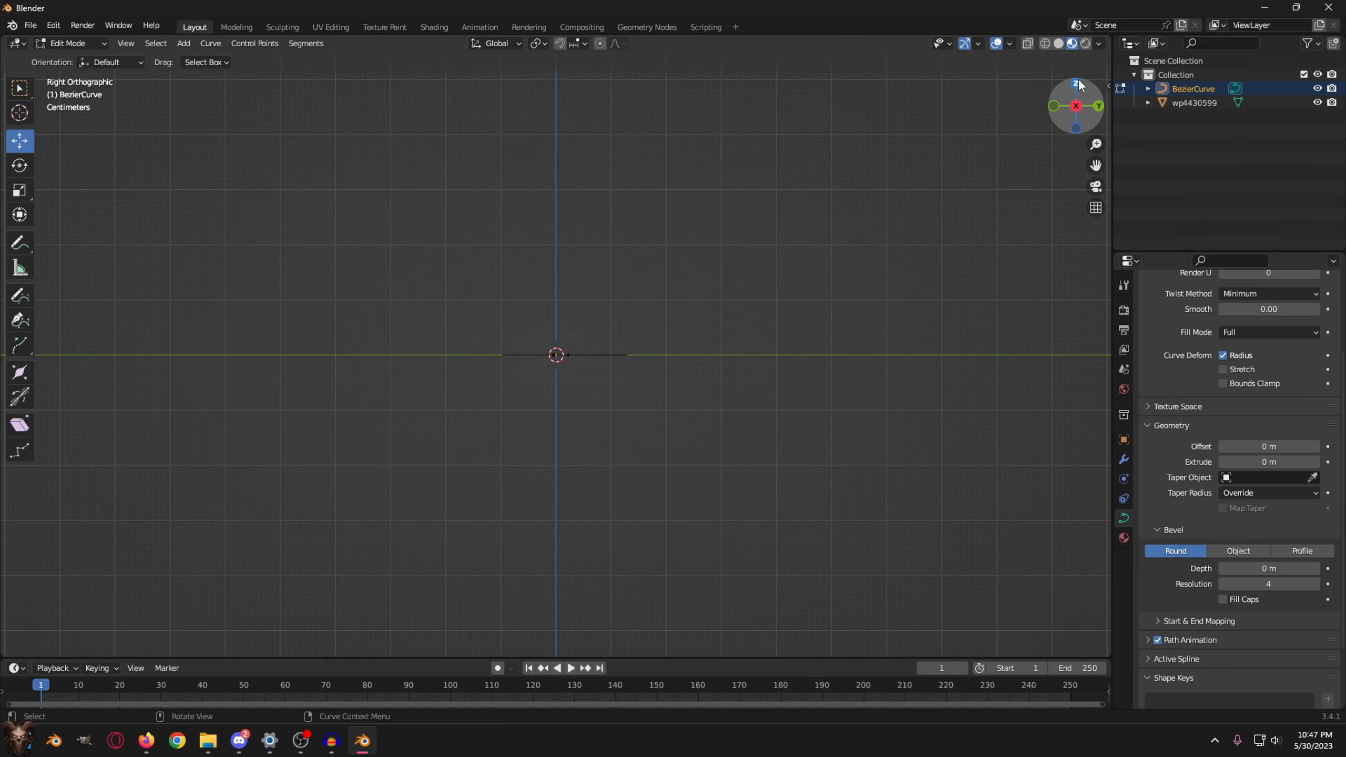
{"action": "left_click", "coordinate": [1076, 84]}
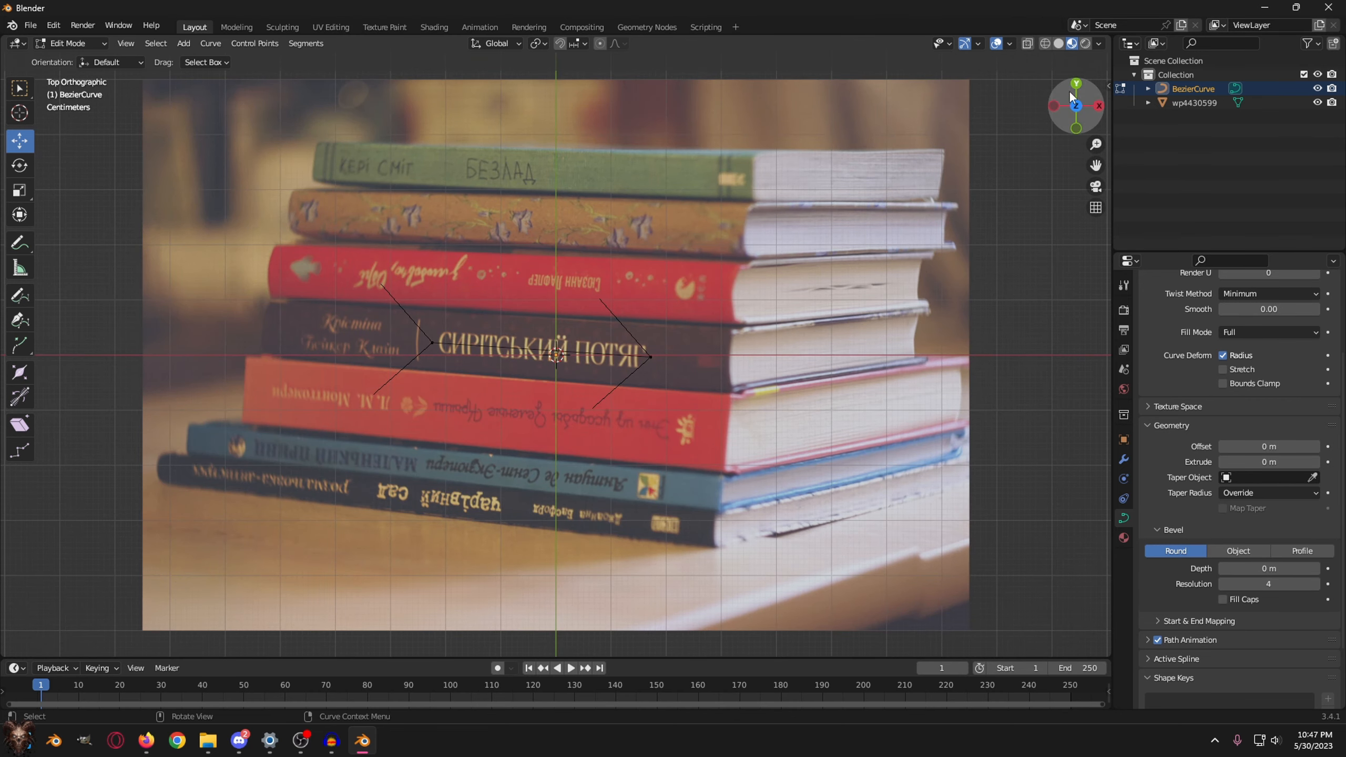
{"action": "left_click", "coordinate": [1077, 129]}
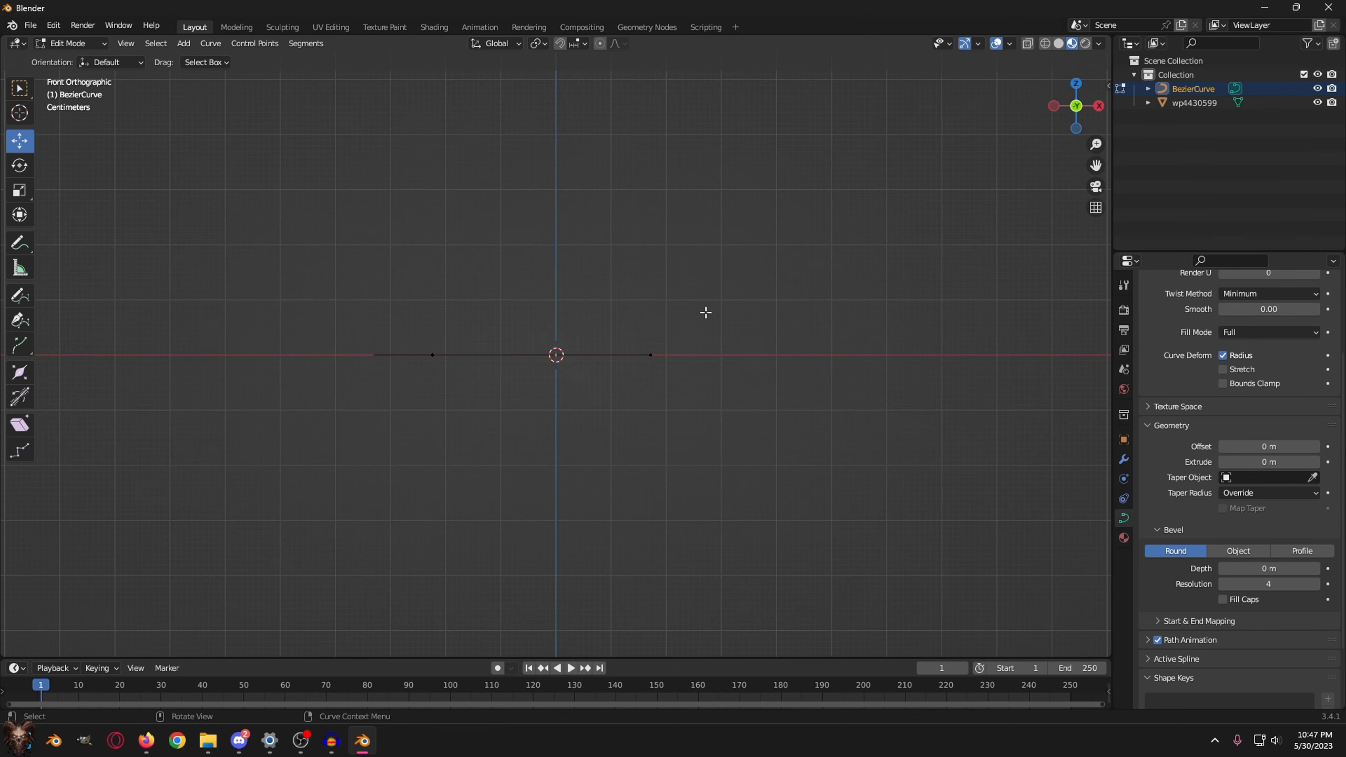
{"action": "middle_click_drag", "start_coordinate": [763, 303], "coordinate": [768, 416]}
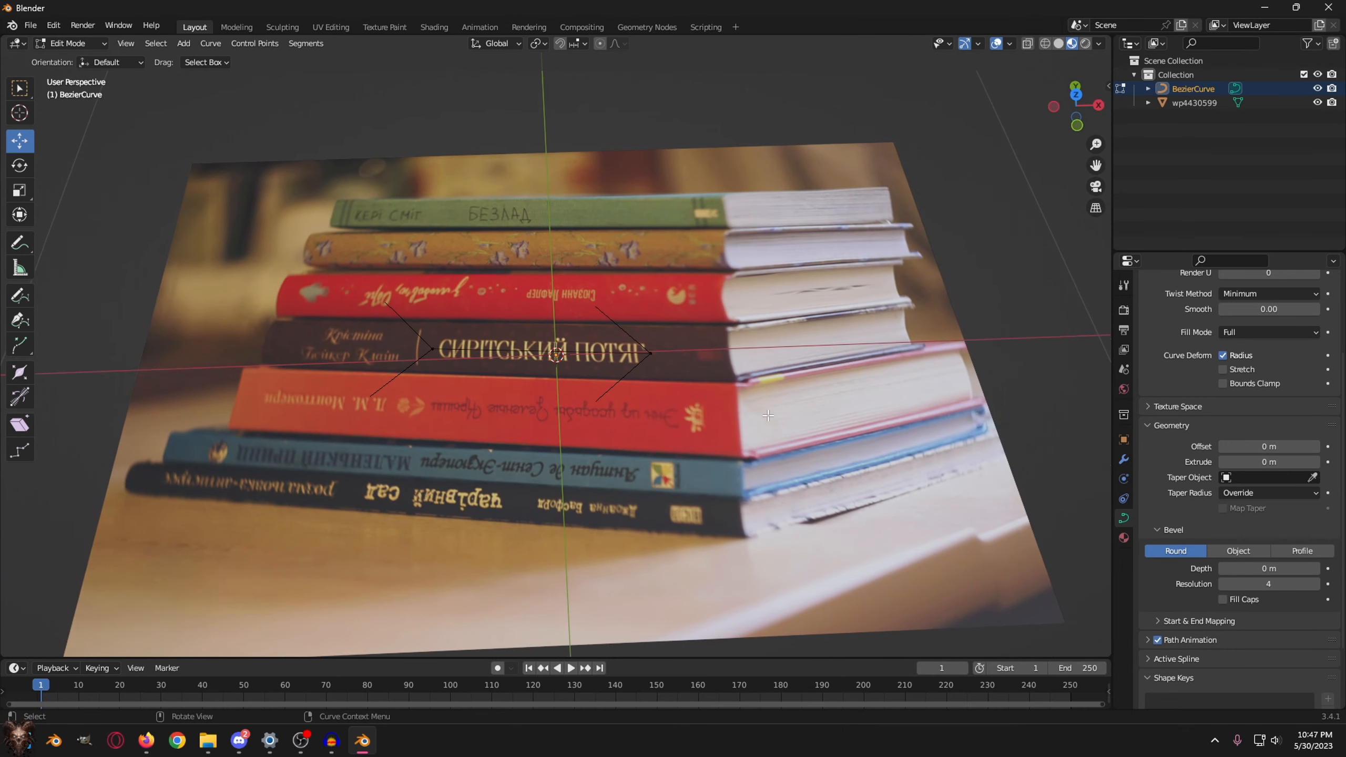
- Extrude the curve by 0.01 m and set the Mean Tilt of all its control points to 90°
{"action": "middle_click_drag", "start_coordinate": [674, 384], "coordinate": [676, 406]}
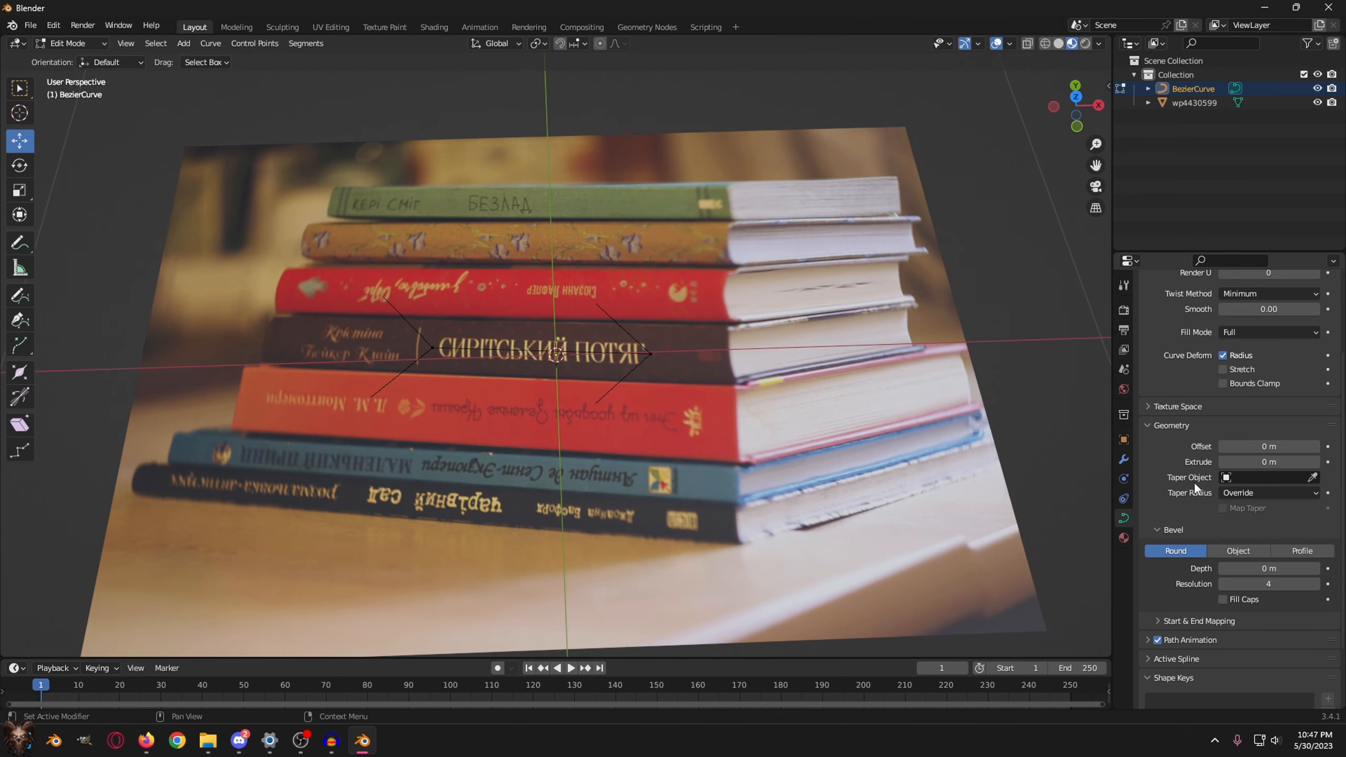
{"action": "left_click", "coordinate": [1316, 461]}
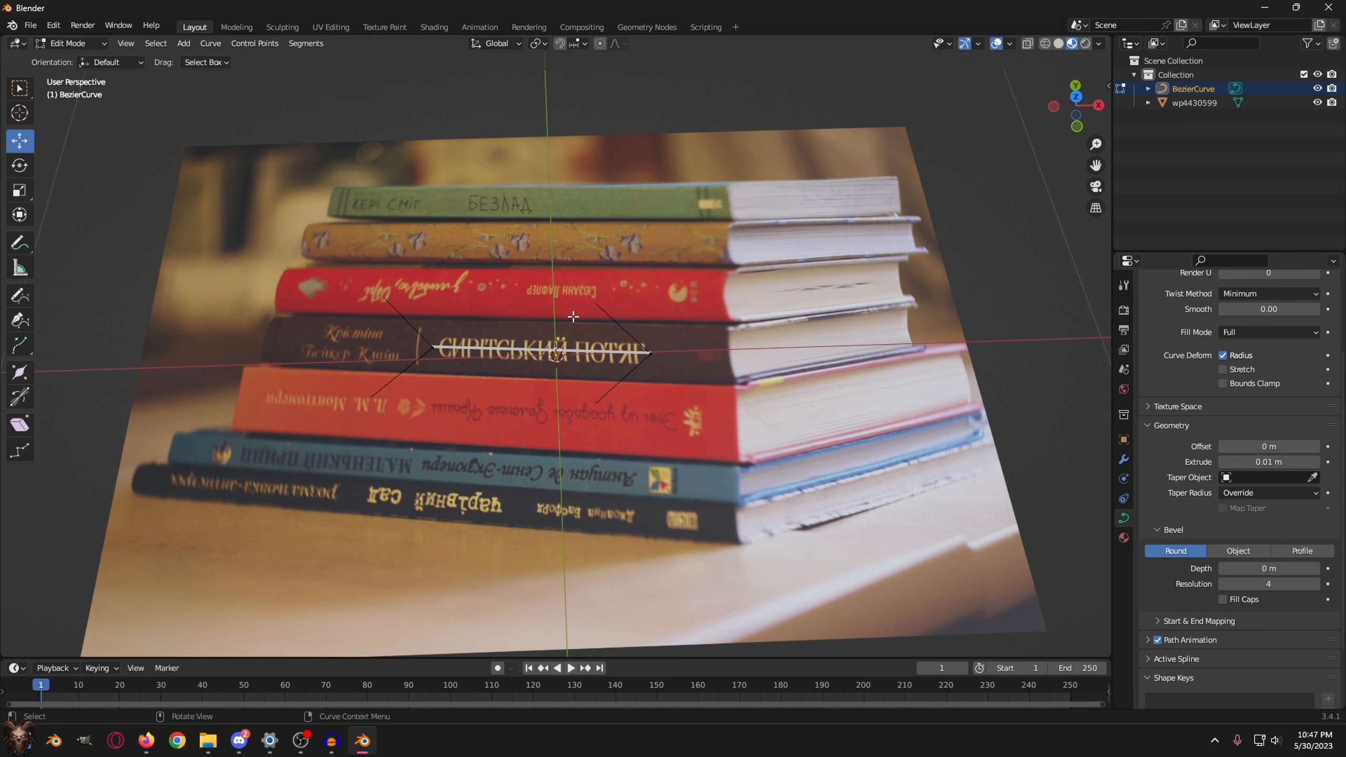
{"action": "key", "text": "a"}
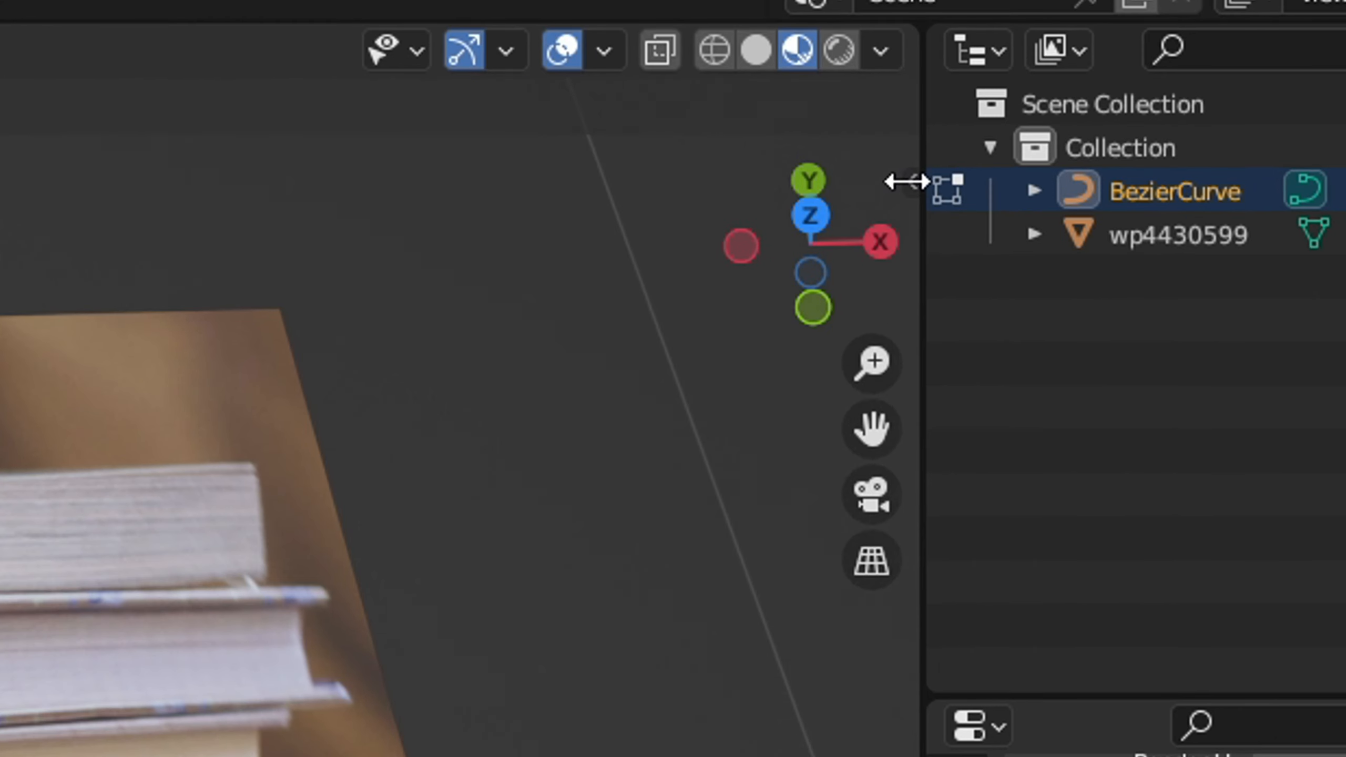
{"action": "left_click", "coordinate": [907, 182]}
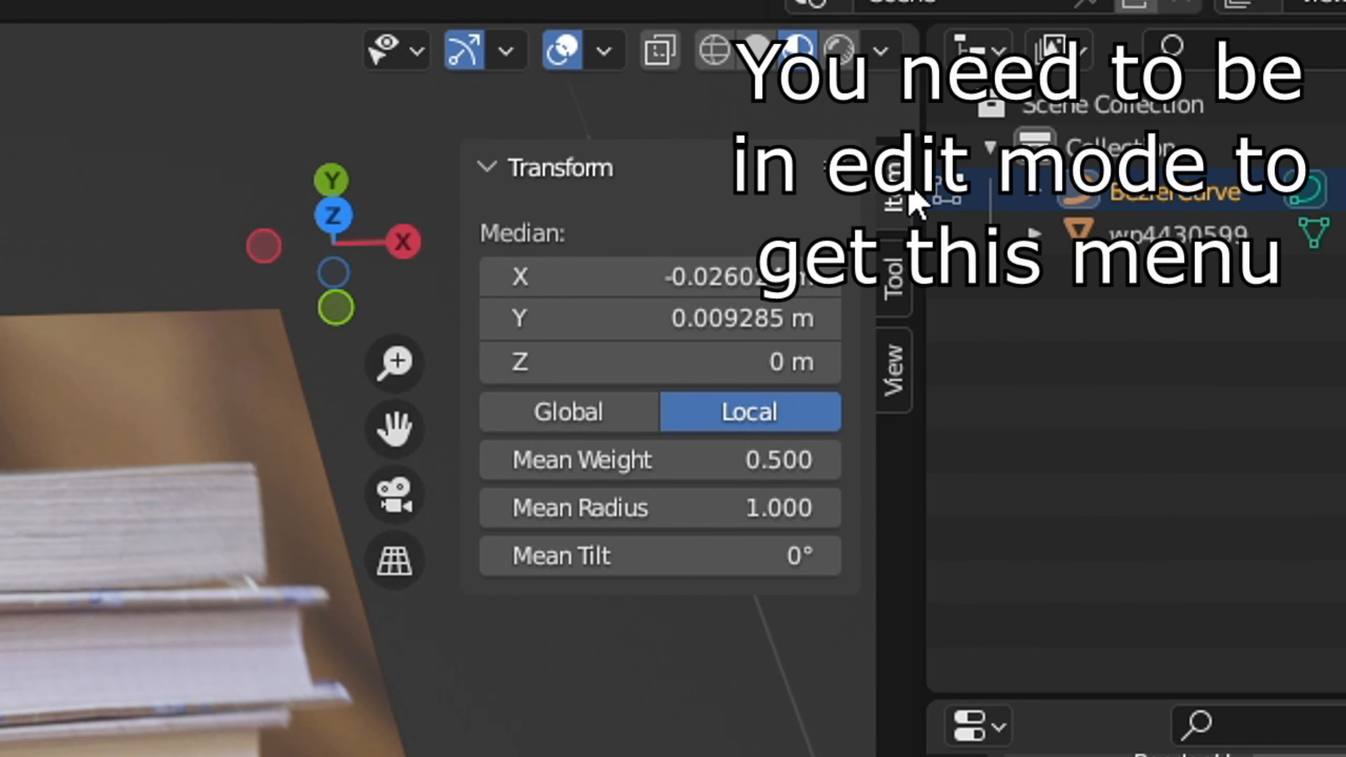
{"action": "left_click", "coordinate": [695, 568]}
{"action": "type", "text": "90"}
{"action": "key", "text": "Return"}
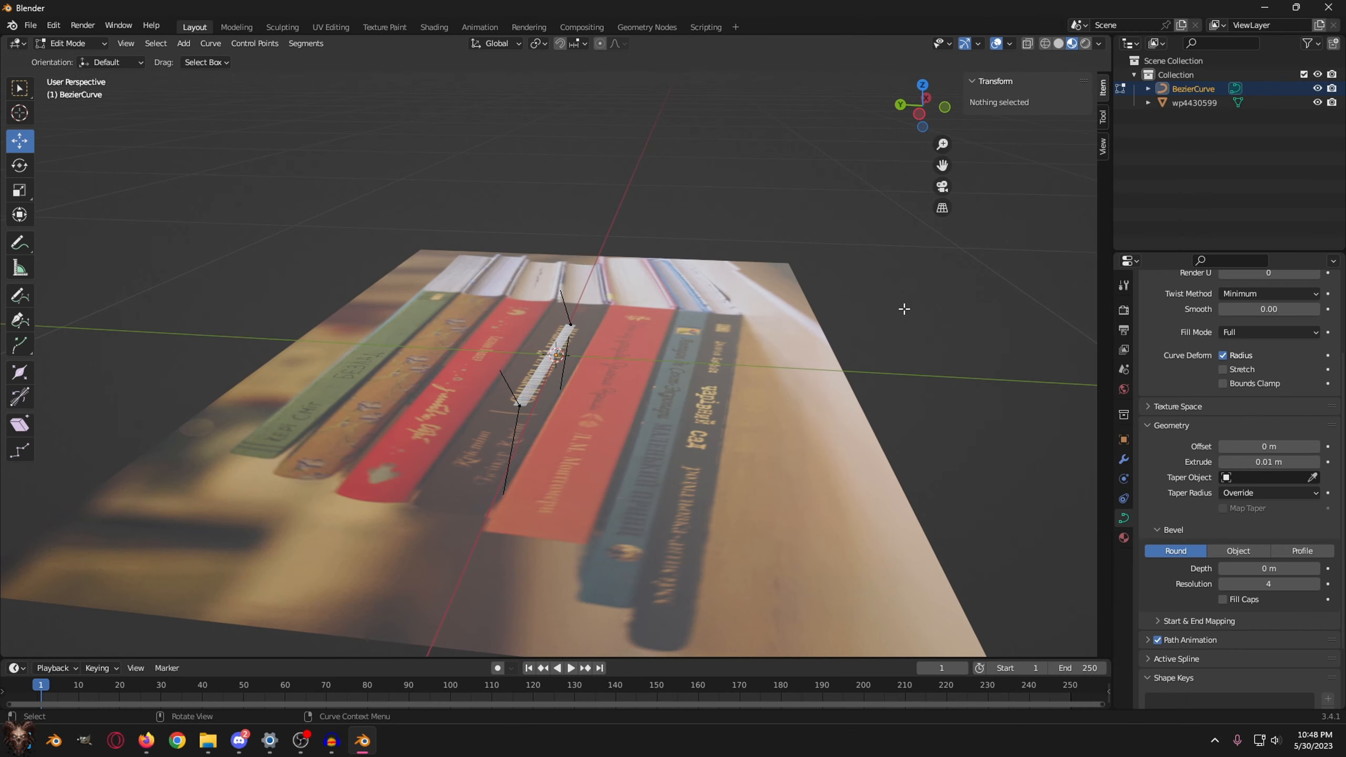
- Return to Object Mode and raise the curve's Z location to 0.1 m
{"action": "middle_click_drag", "start_coordinate": [904, 309], "coordinate": [1006, 131]}
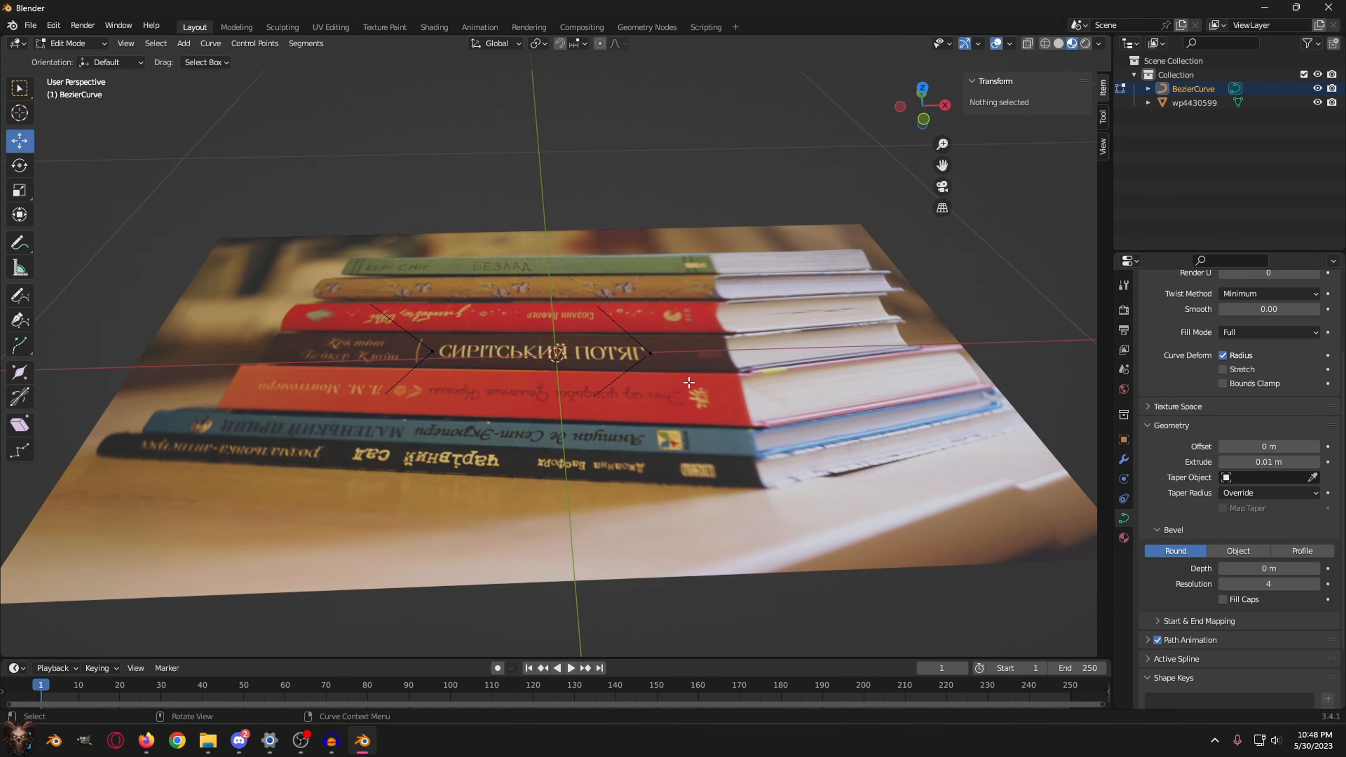
{"action": "key", "text": "Tab"}
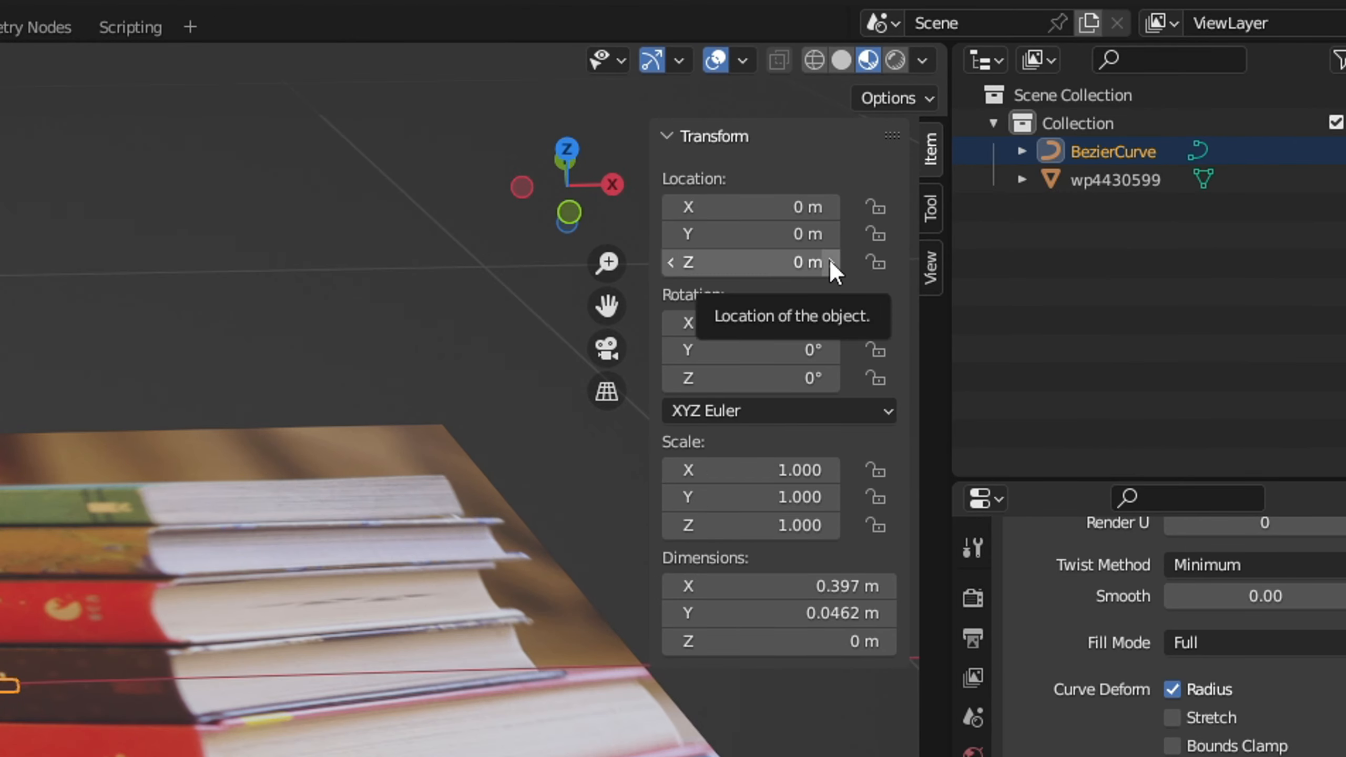
{"action": "left_click", "coordinate": [776, 262]}
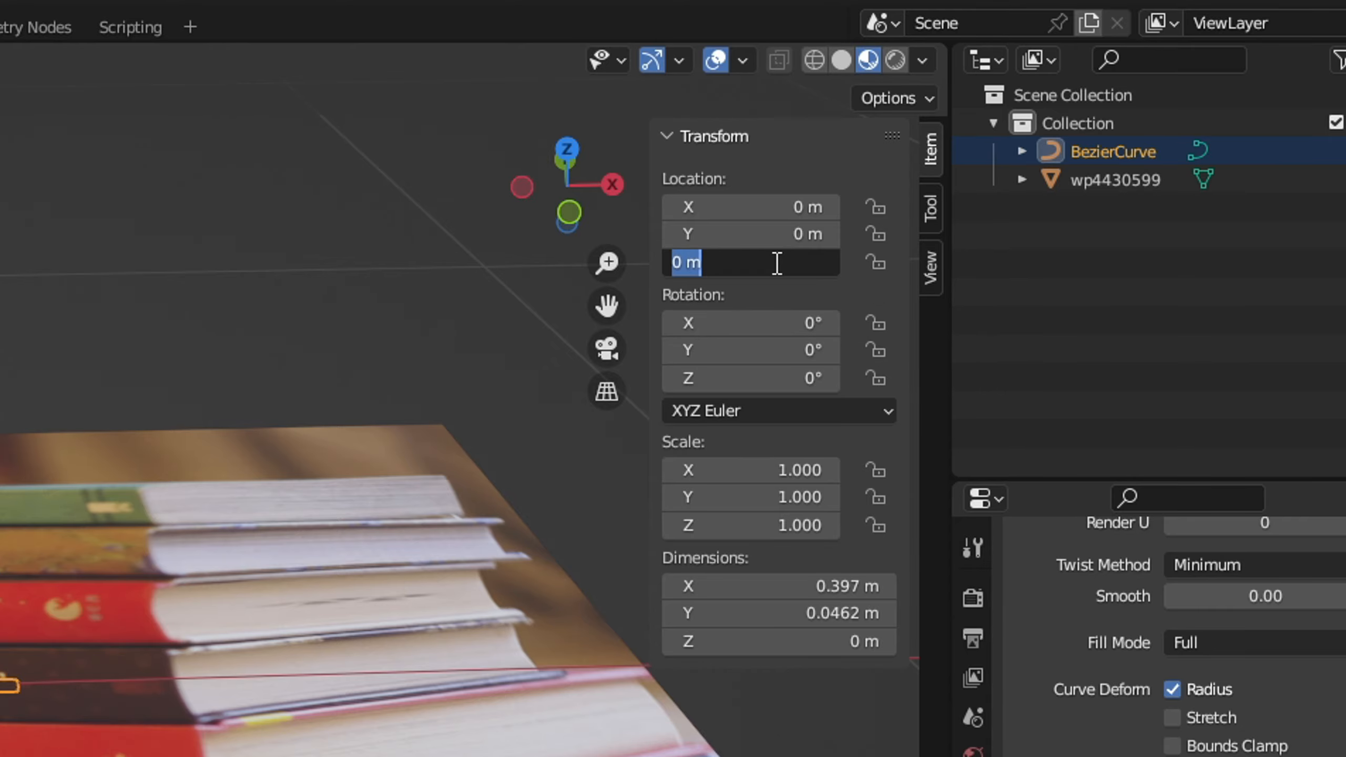
{"action": "type", "text": "0.1"}
{"action": "key", "text": "Return"}
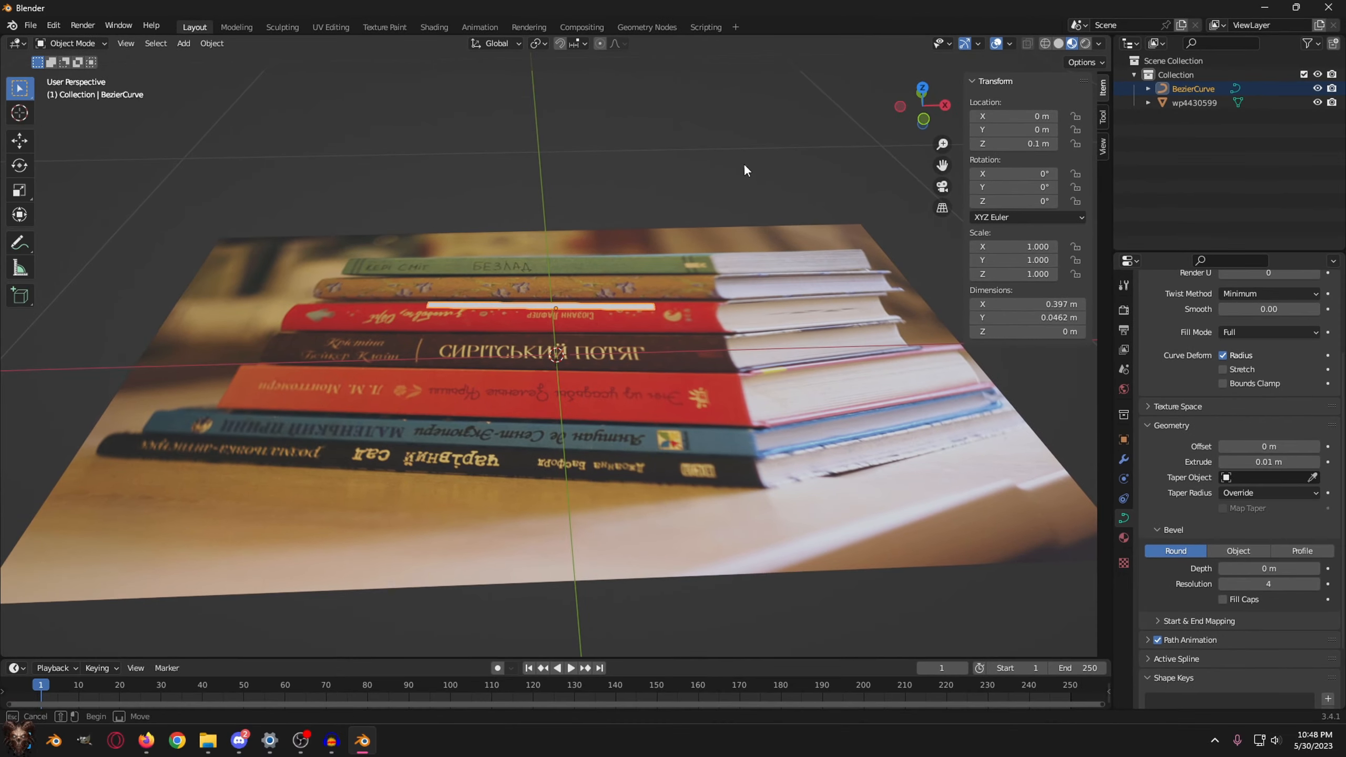
{"action": "middle_click_drag", "start_coordinate": [687, 180], "coordinate": [915, 170]}
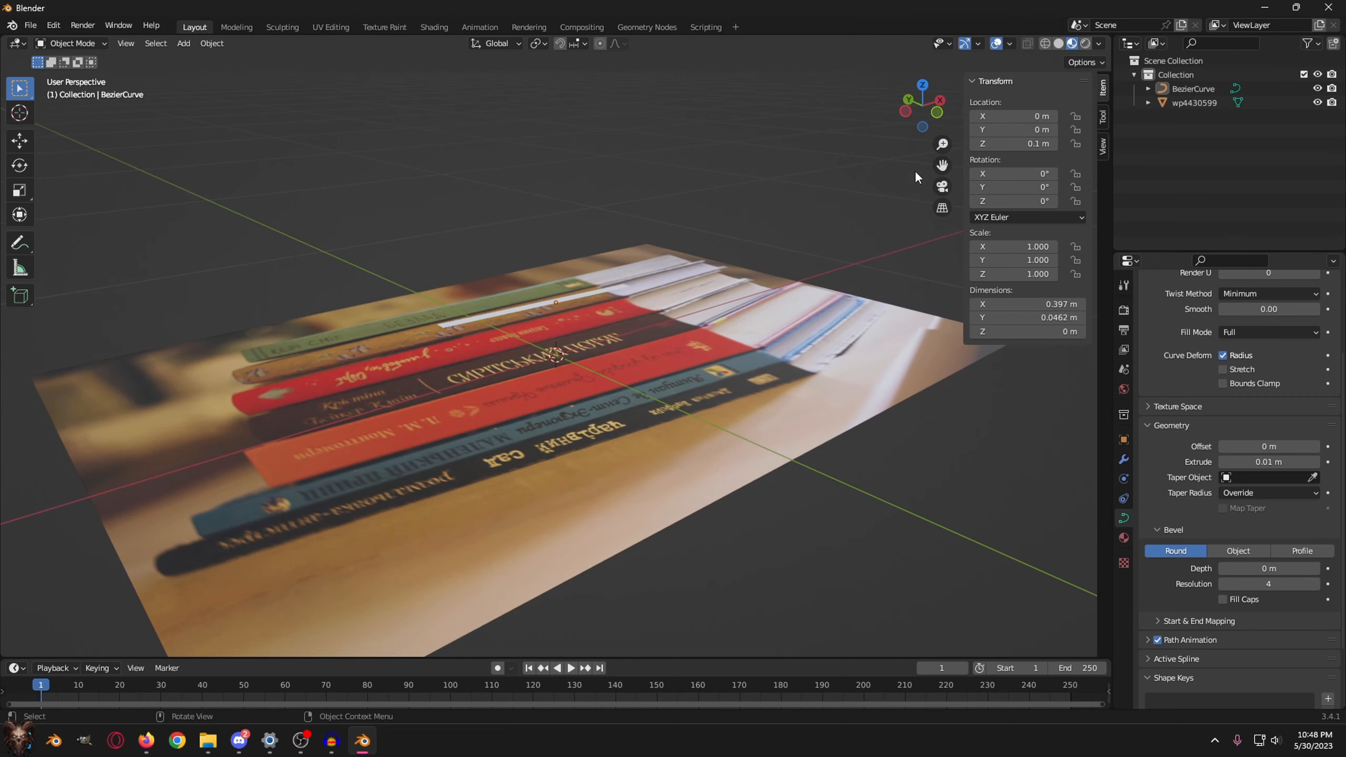
- Set the curve's Z location to 0.001 m so it sits just above the image plane
{"action": "left_click", "coordinate": [1038, 144]}
{"action": "type", "text": "0"}
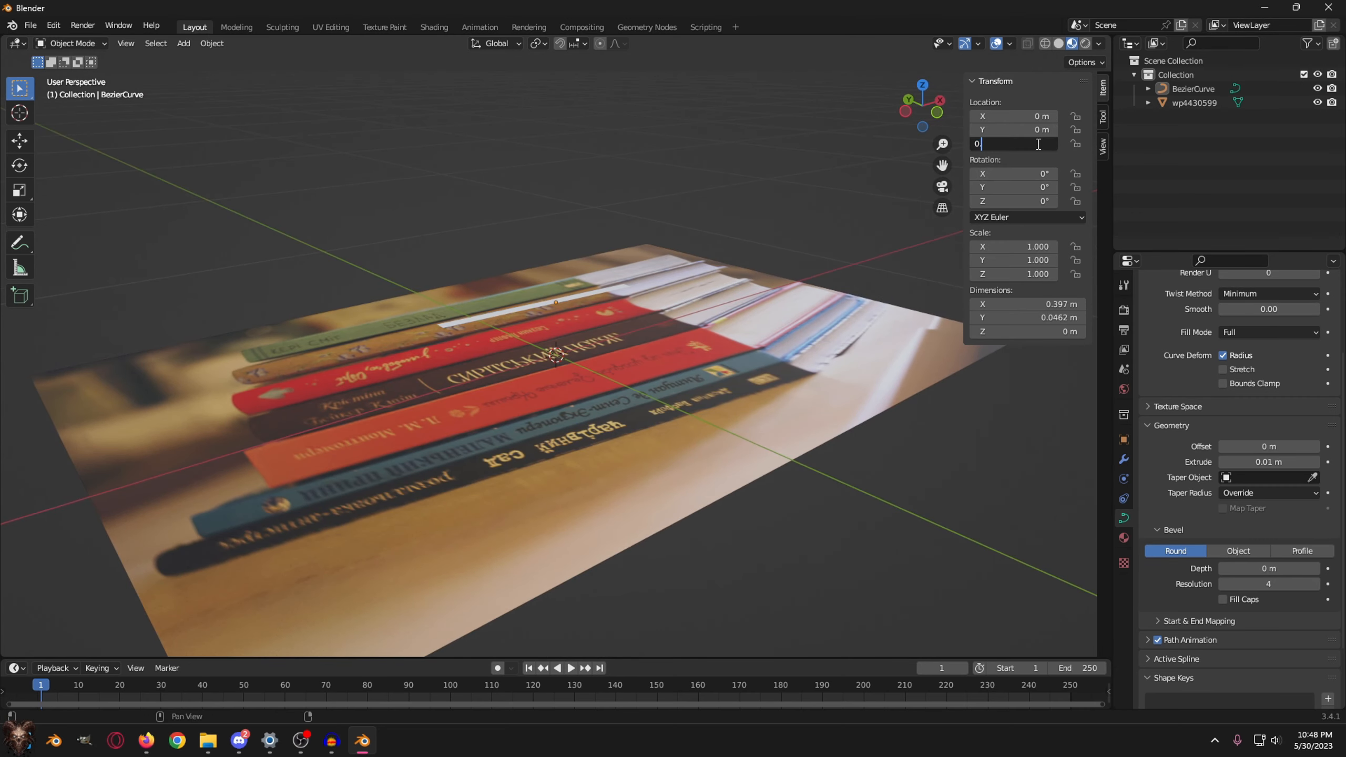
{"action": "type", "text": ".001"}
{"action": "key", "text": "Return"}
{"action": "middle_click_drag", "start_coordinate": [774, 217], "coordinate": [879, 236]}
{"action": "scroll", "coordinate": [633, 358], "scroll_direction": "up", "scroll_amount": 8}
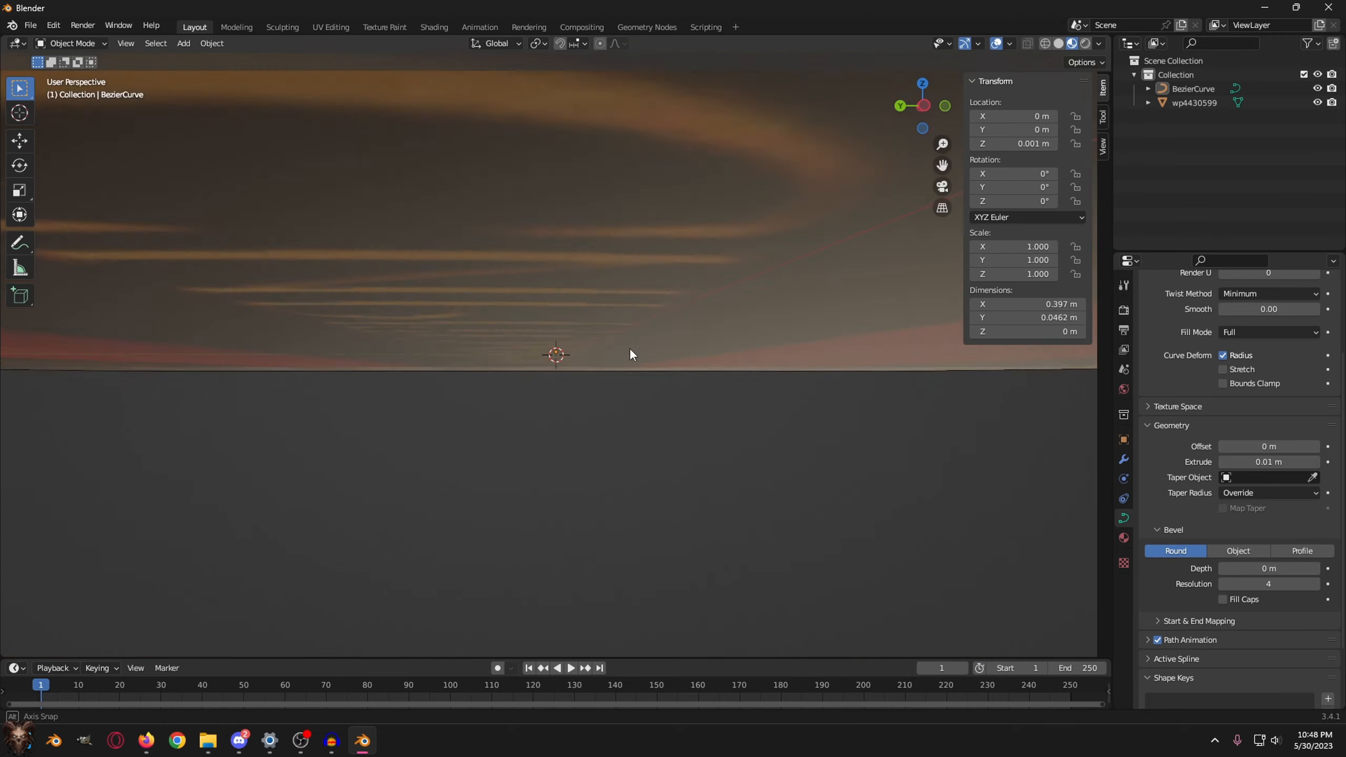
{"action": "middle_click_drag", "start_coordinate": [631, 350], "coordinate": [559, 390]}
{"action": "scroll", "coordinate": [553, 386], "scroll_direction": "up", "scroll_amount": 4}
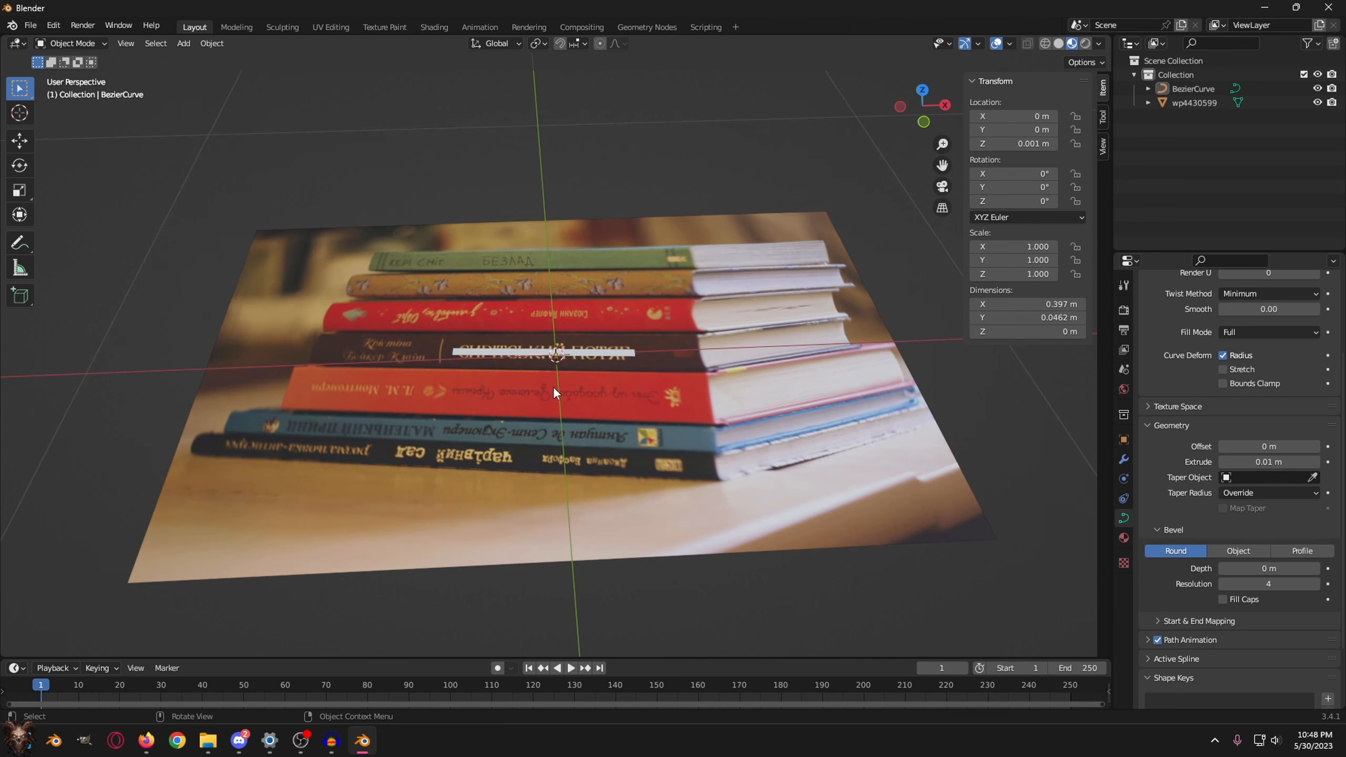
- Hide the sidebar, select the curve in top view and increase its Extrude to 0.02 m
{"action": "key", "text": "KP_7"}
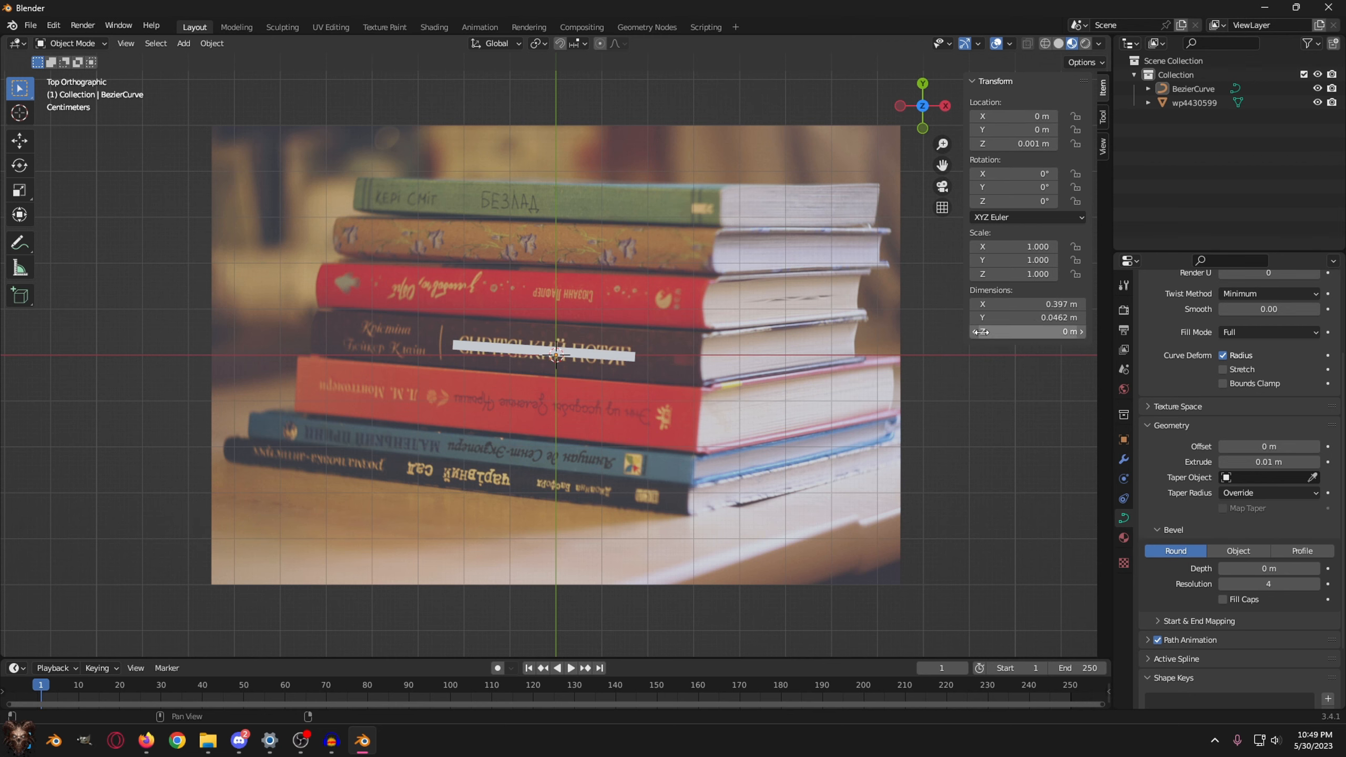
{"action": "key", "text": "n"}
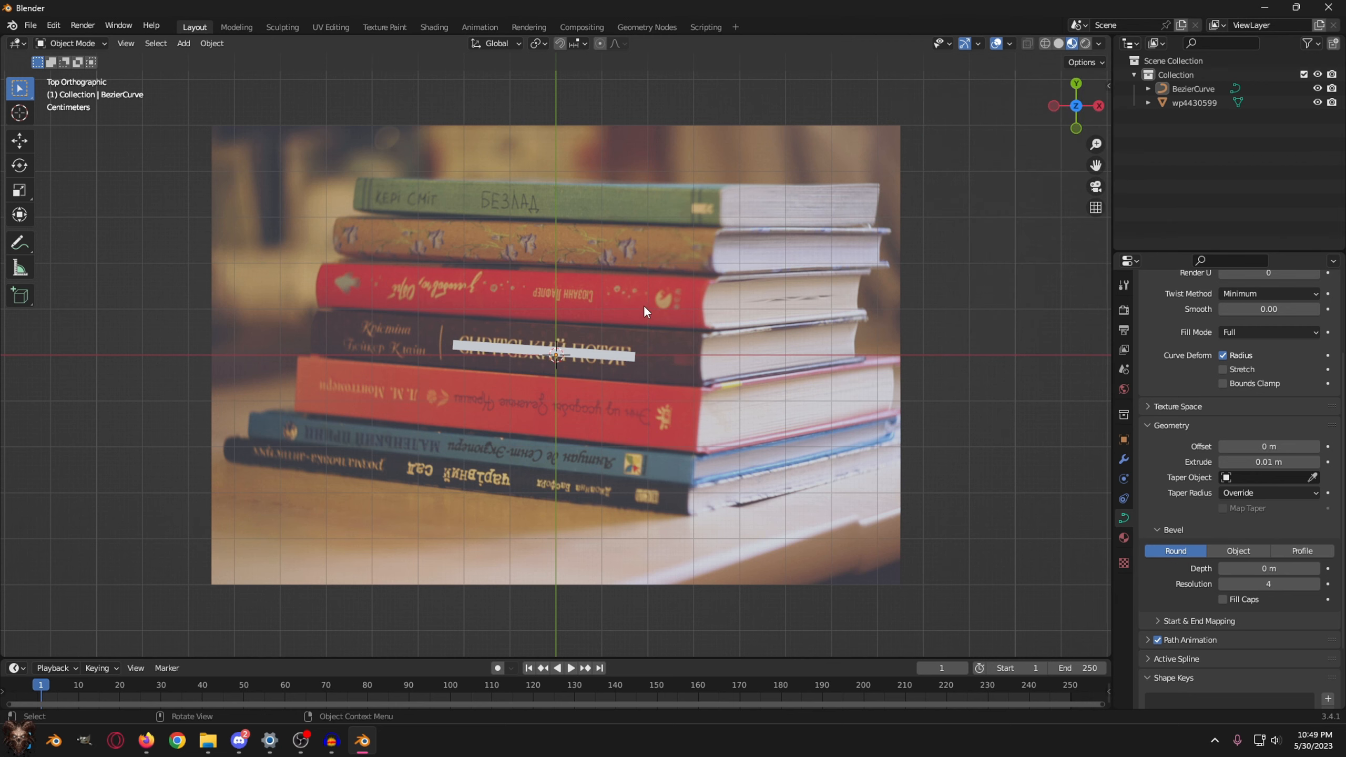
{"action": "left_click", "coordinate": [566, 354]}
{"action": "scroll", "coordinate": [512, 371], "scroll_direction": "up", "scroll_amount": 3}
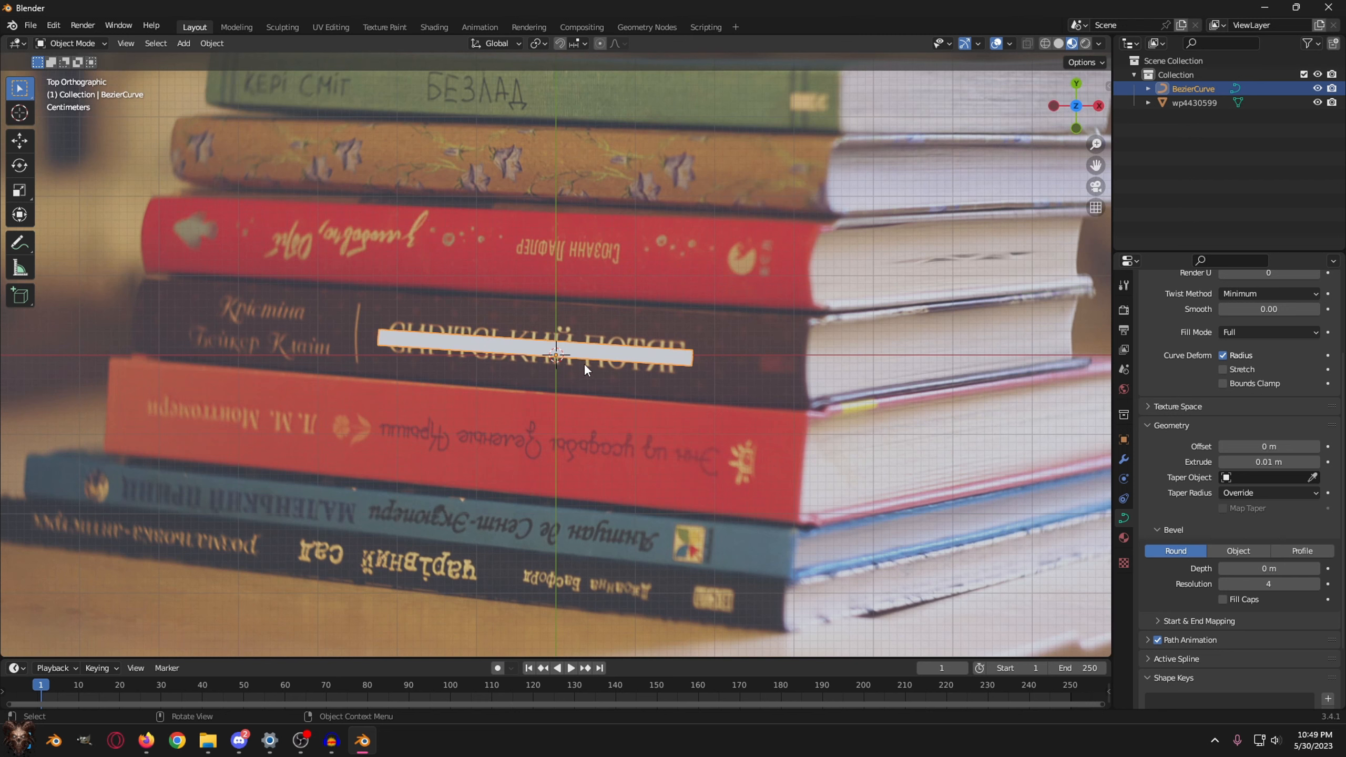
{"action": "left_click", "coordinate": [1315, 462]}
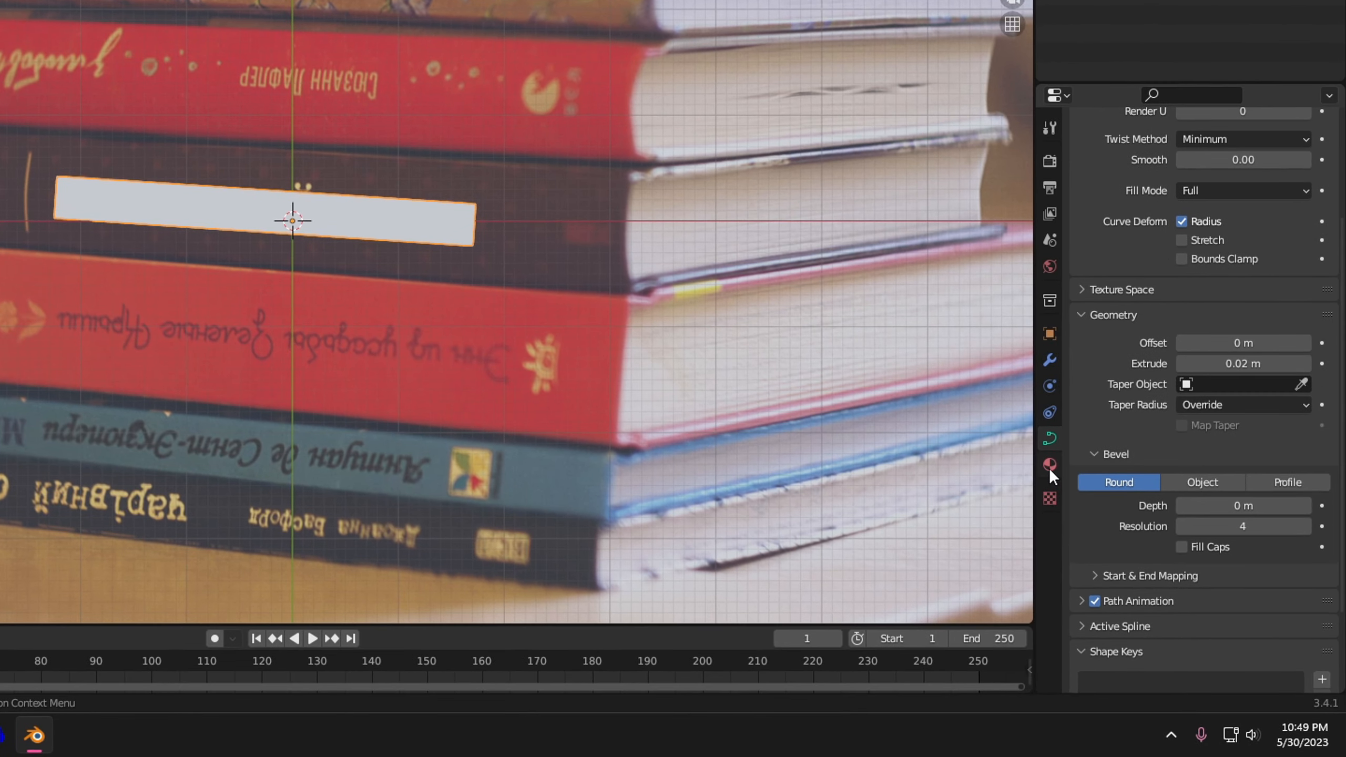
- Create a new material for the curve and give it a golden yellow Base Color
{"action": "left_click", "coordinate": [1124, 539]}
{"action": "left_click", "coordinate": [1203, 239]}
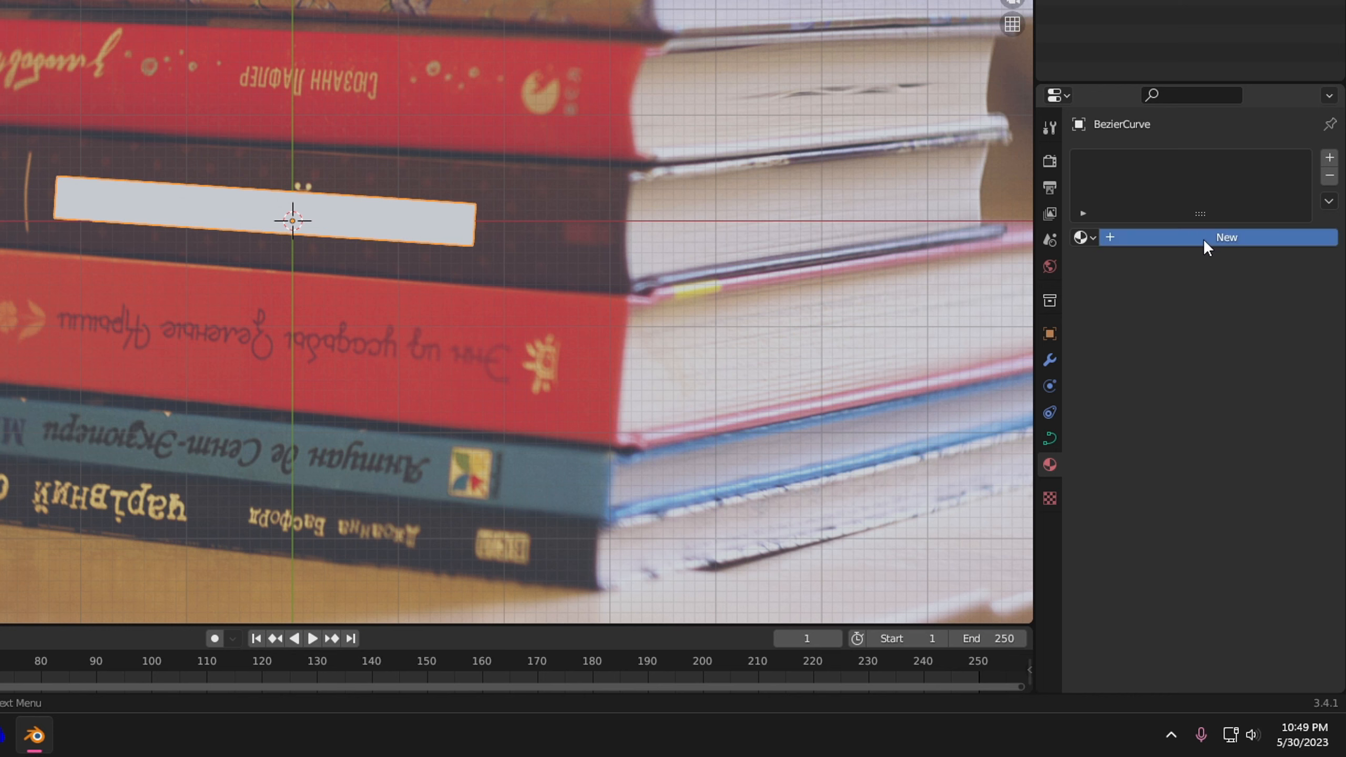
{"action": "scroll", "coordinate": [1145, 344], "scroll_direction": "down", "scroll_amount": 5}
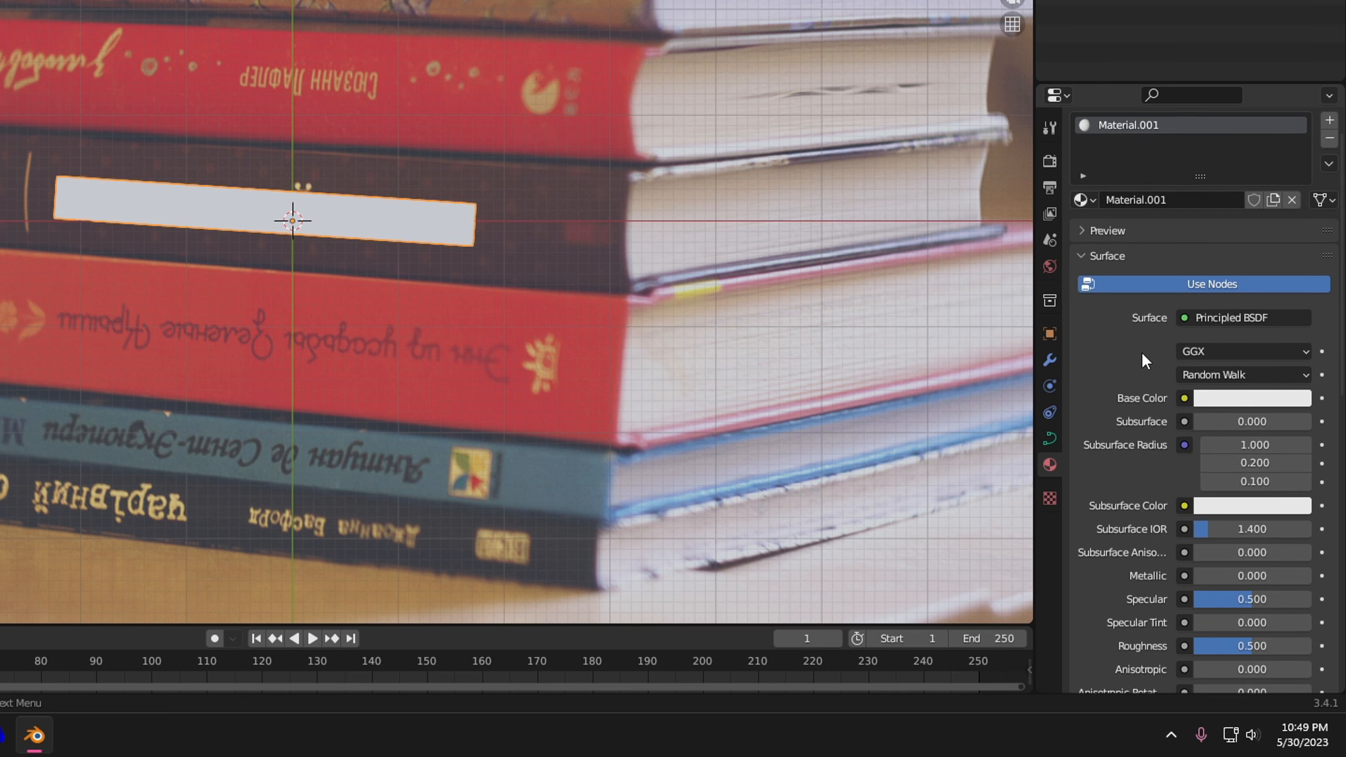
{"action": "scroll", "coordinate": [1117, 338], "scroll_direction": "down", "scroll_amount": 20}
{"action": "scroll", "coordinate": [1123, 333], "scroll_direction": "up", "scroll_amount": 18}
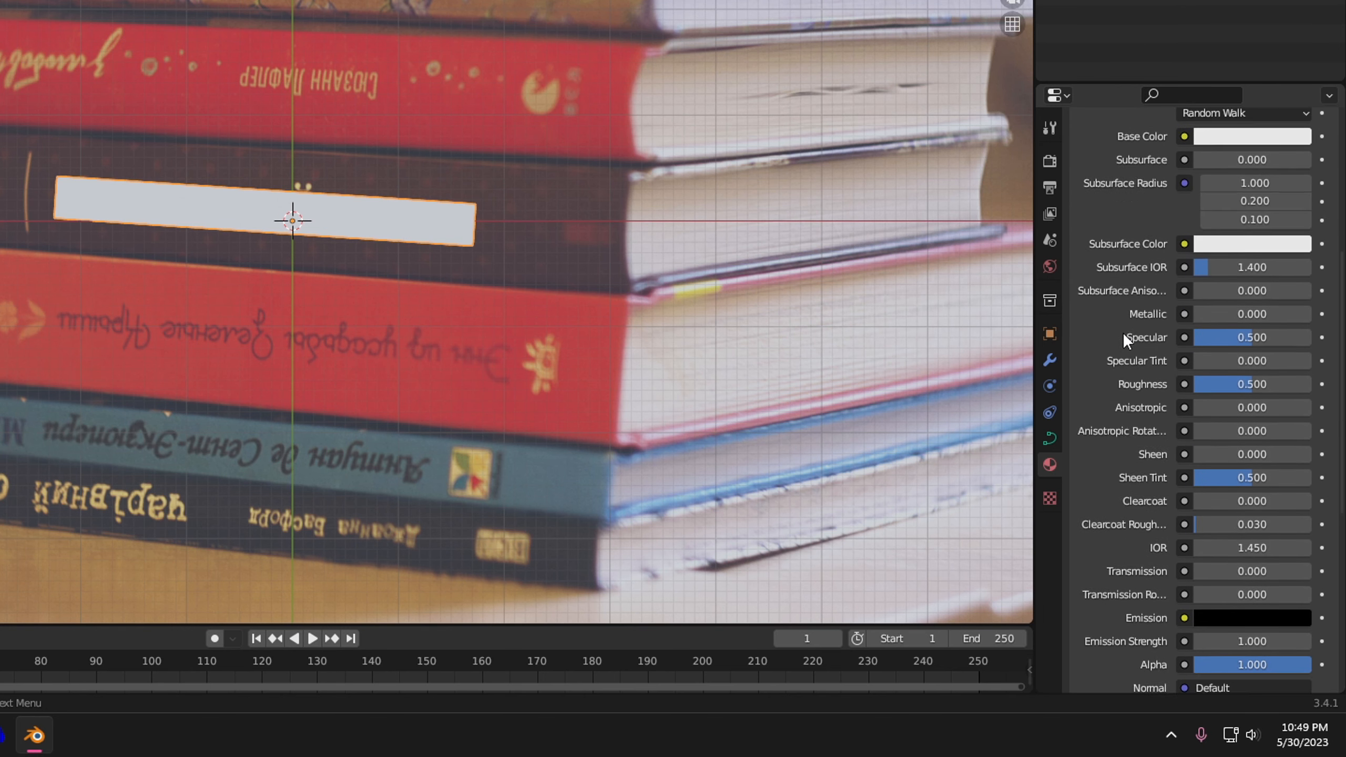
{"action": "left_click", "coordinate": [1237, 250]}
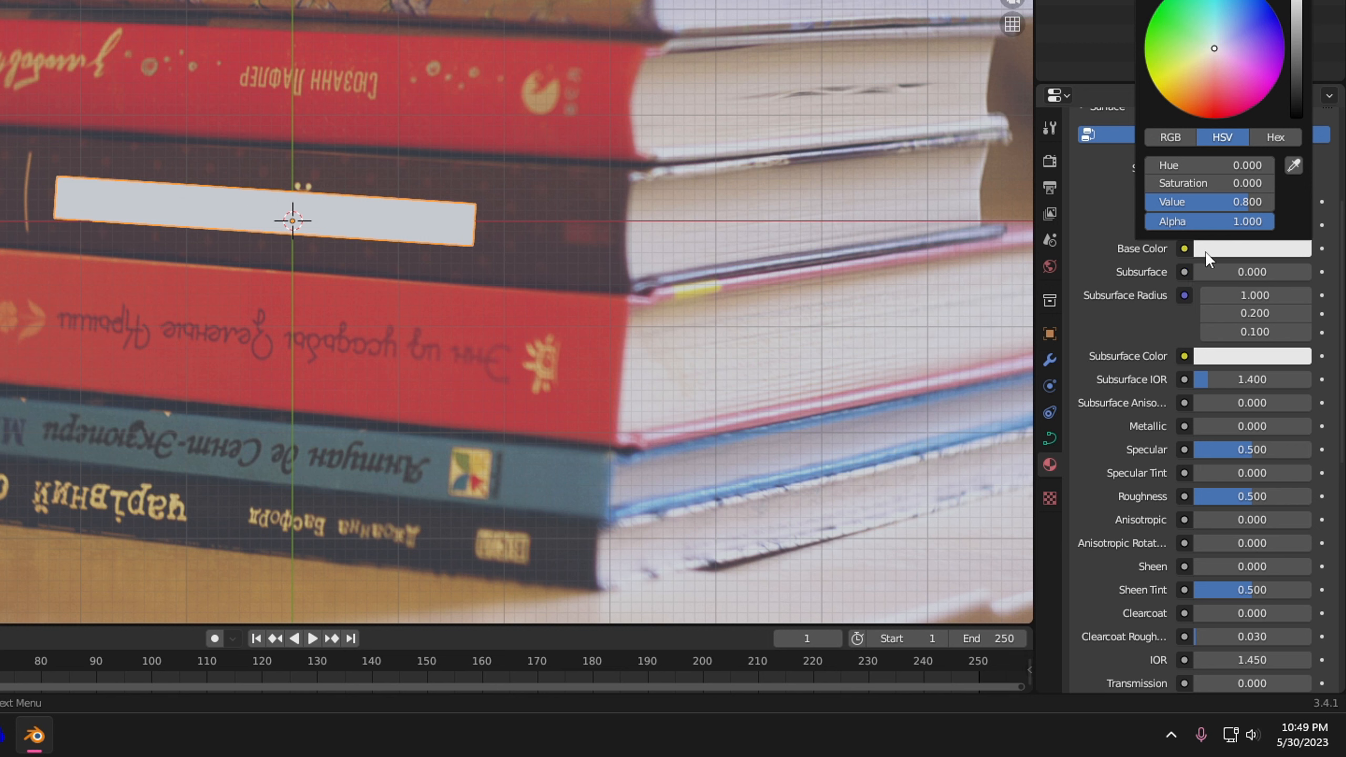
{"action": "left_click", "coordinate": [1234, 249]}
{"action": "left_click_drag", "start_coordinate": [1204, 62], "coordinate": [1169, 88]}
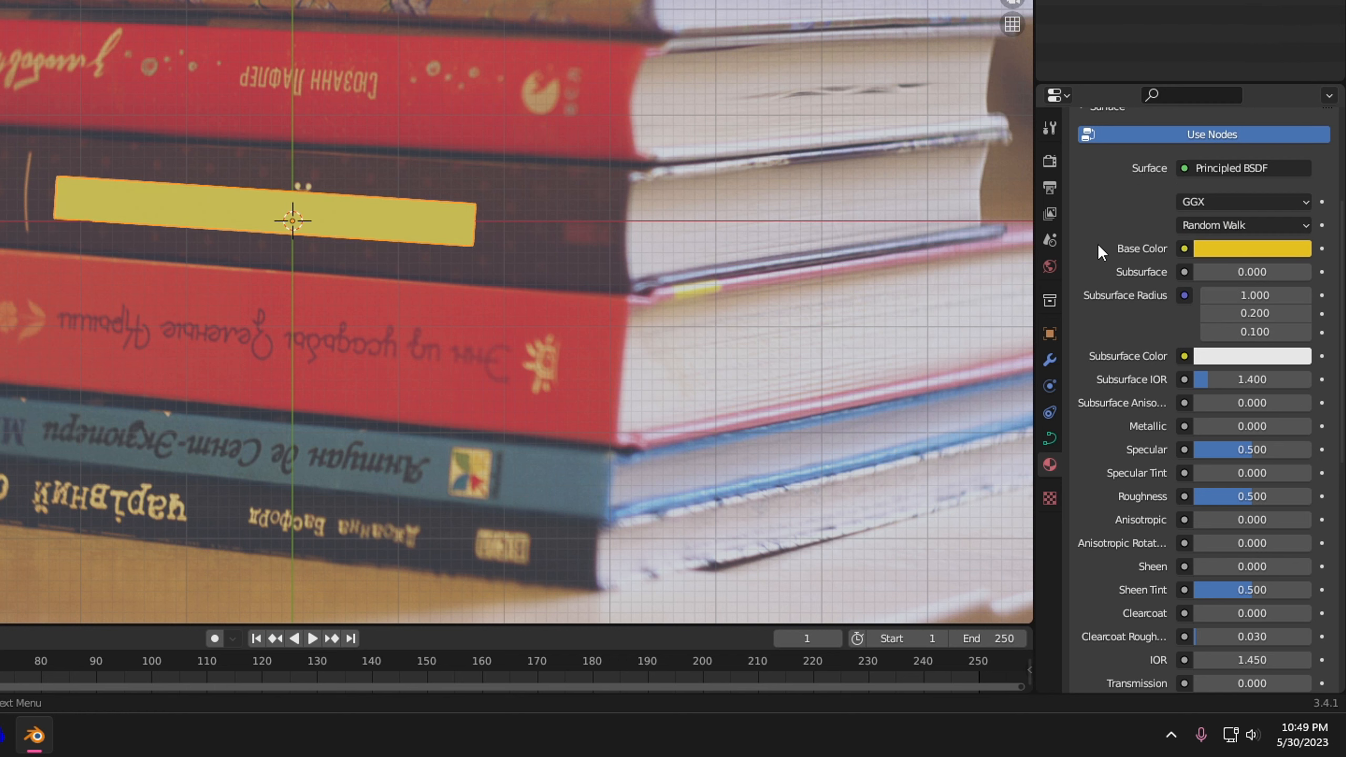
- Set the yellow material's Roughness to 0.140
{"action": "scroll", "coordinate": [1178, 292], "scroll_direction": "down", "scroll_amount": 6}
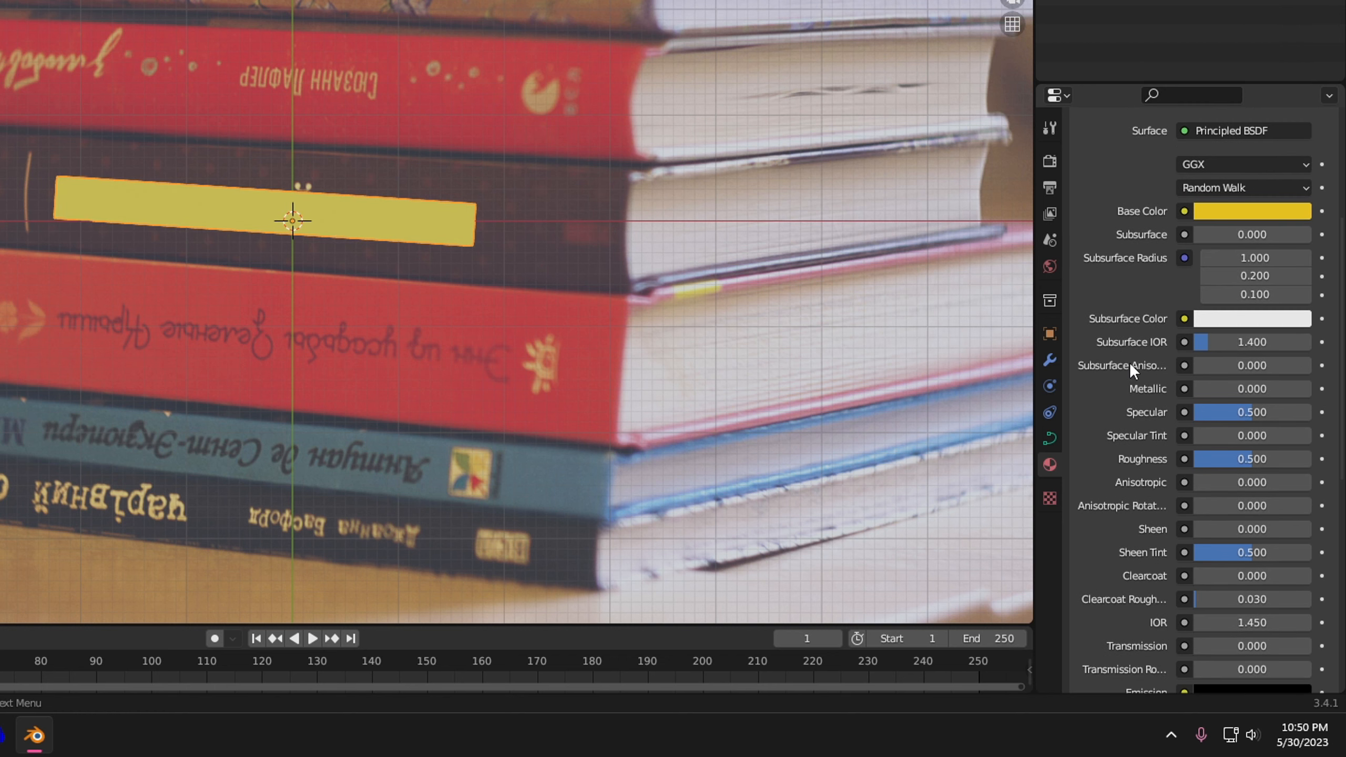
{"action": "left_click", "coordinate": [1239, 307]}
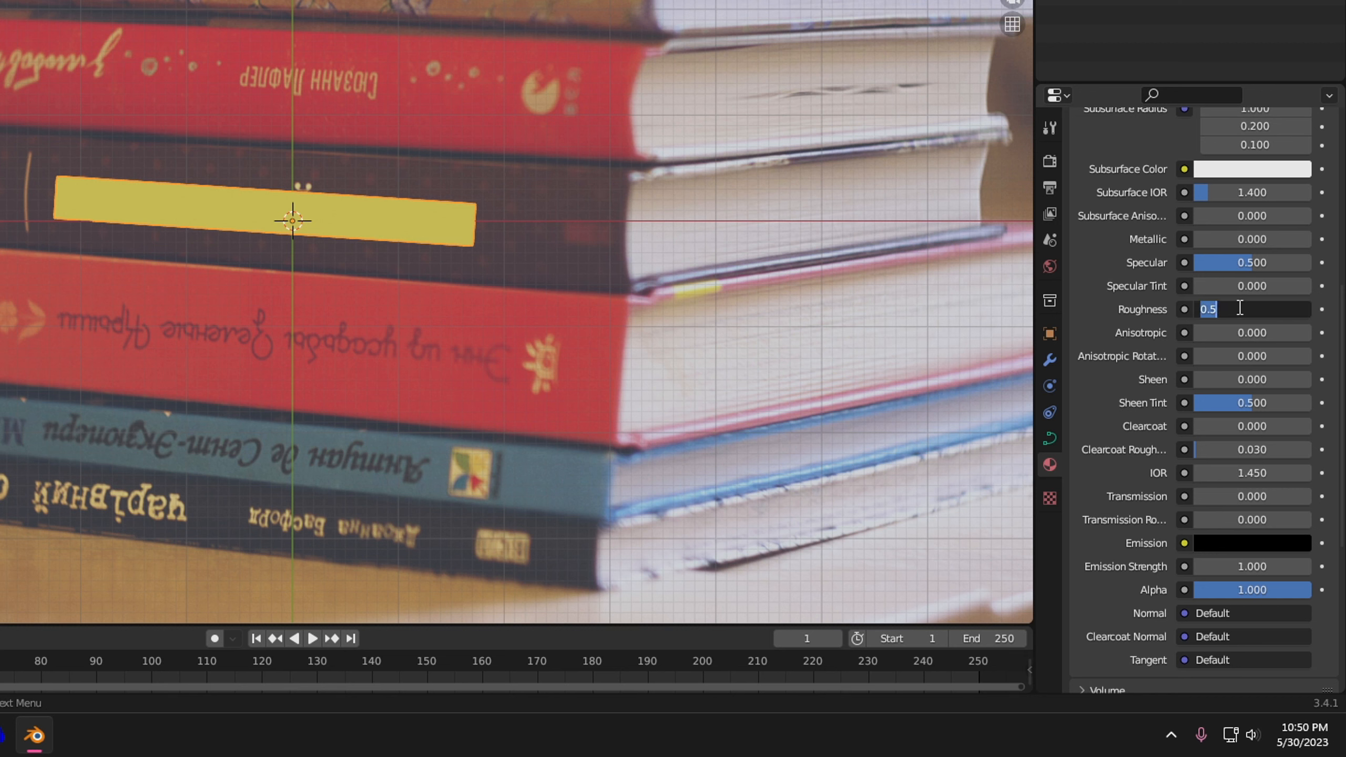
{"action": "type", "text": ".140"}
{"action": "key", "text": "Return"}
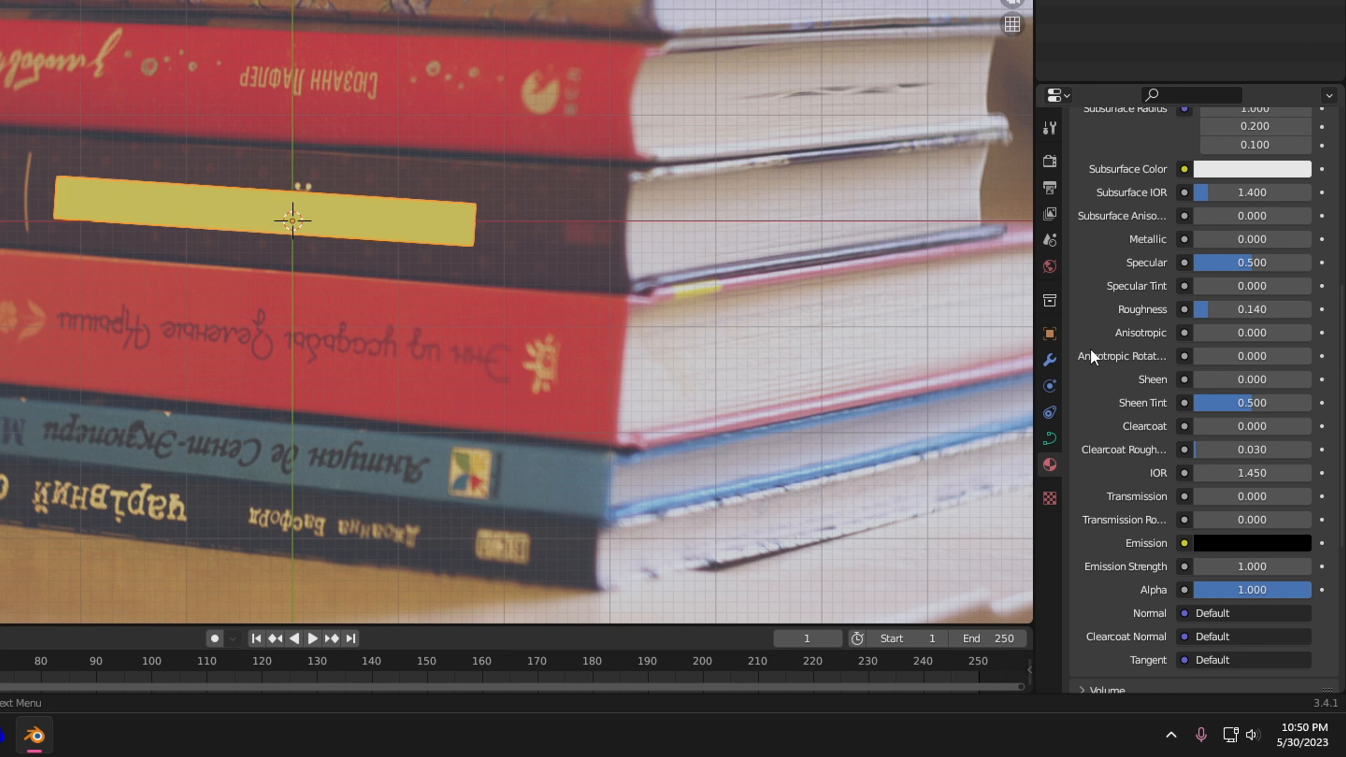
- Set the yellow material's Blend Mode to Alpha Blend
{"action": "scroll", "coordinate": [1090, 348], "scroll_direction": "down", "scroll_amount": 2}
{"action": "scroll", "coordinate": [1089, 348], "scroll_direction": "down", "scroll_amount": 10}
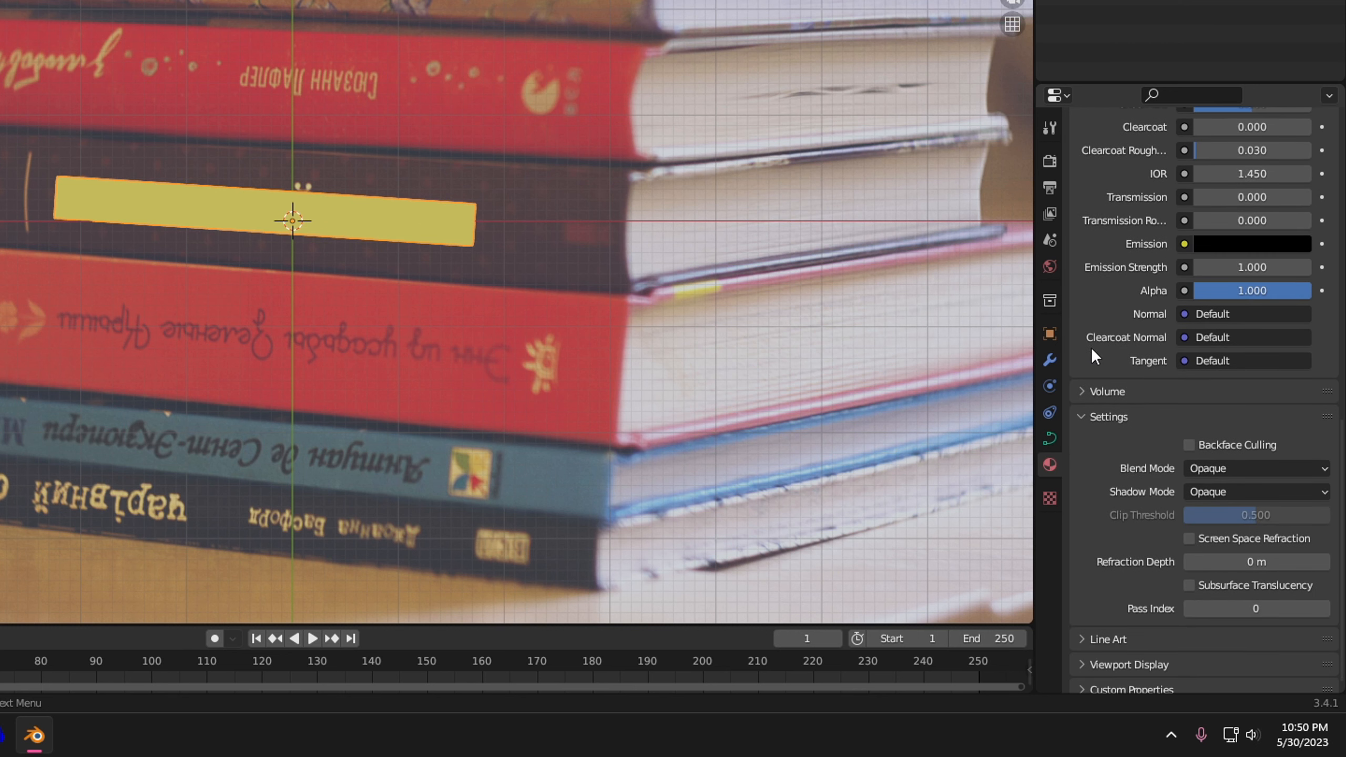
{"action": "left_click", "coordinate": [1207, 468]}
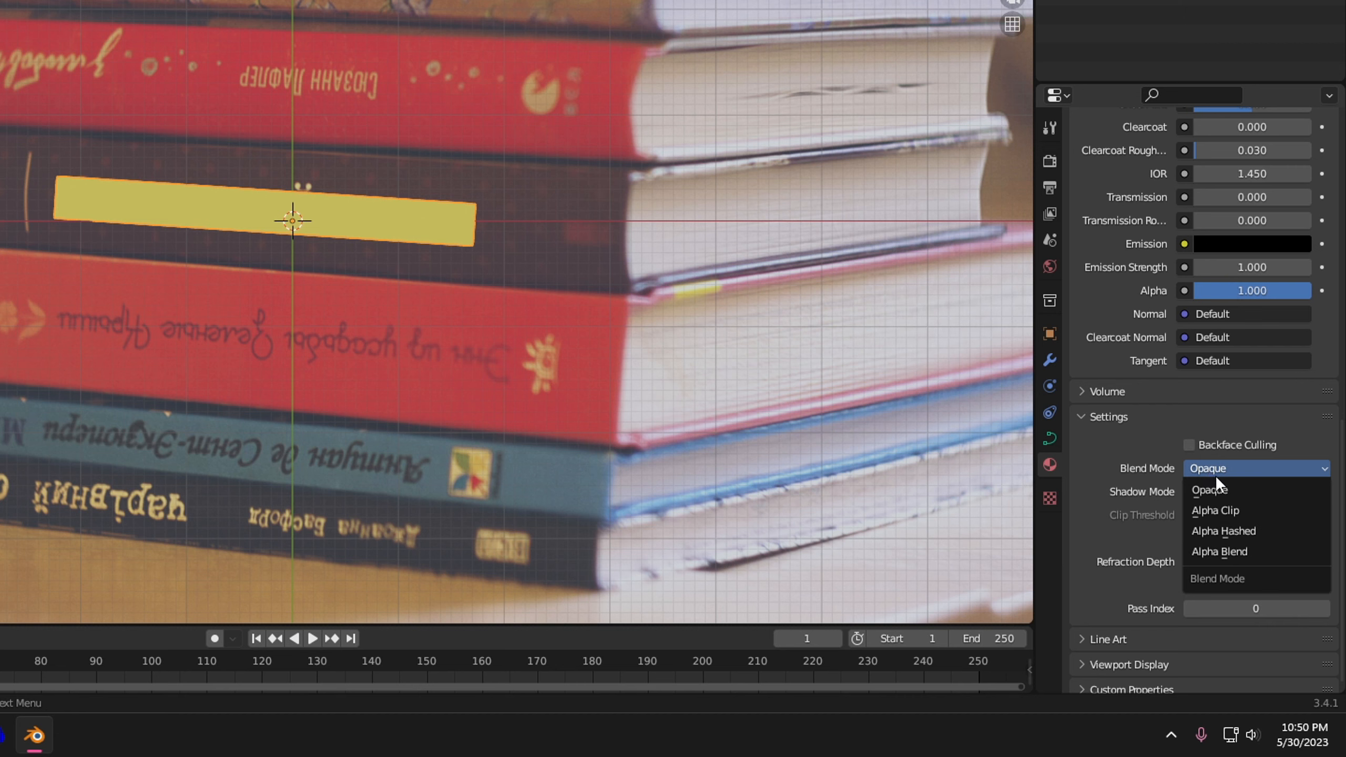
{"action": "left_click", "coordinate": [1236, 551]}
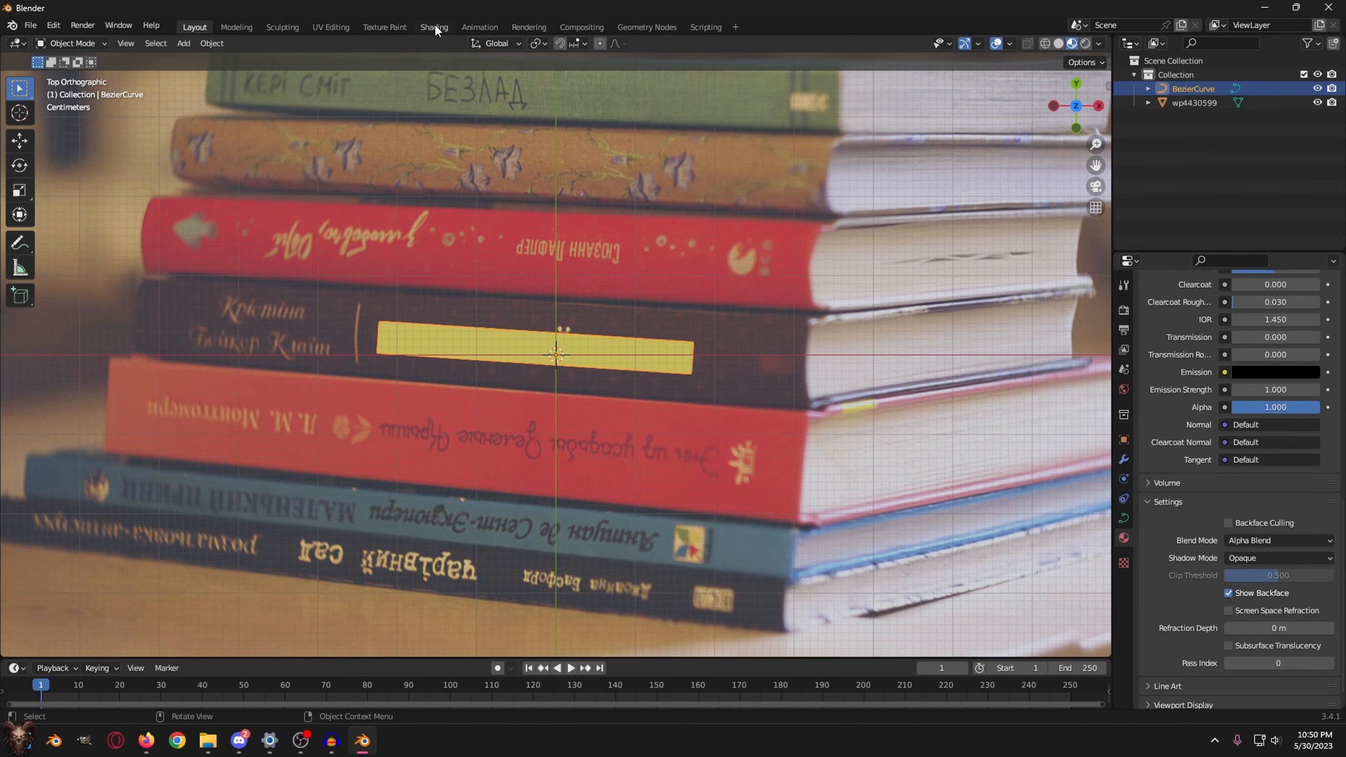
- Look at the curve and its material nodes in the Shading workspace, and return to the Layout workspace
{"action": "left_click", "coordinate": [435, 26]}
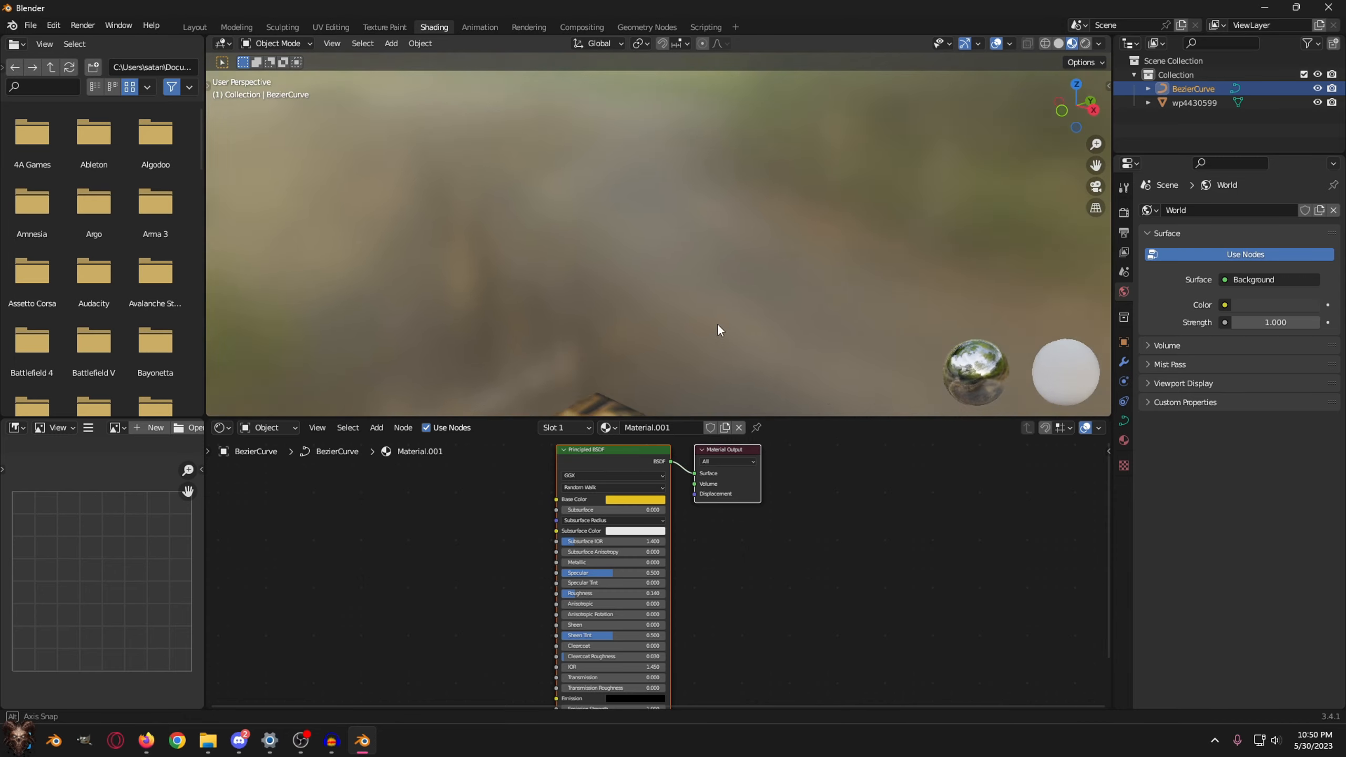
{"action": "middle_click_drag", "start_coordinate": [717, 330], "coordinate": [782, 66]}
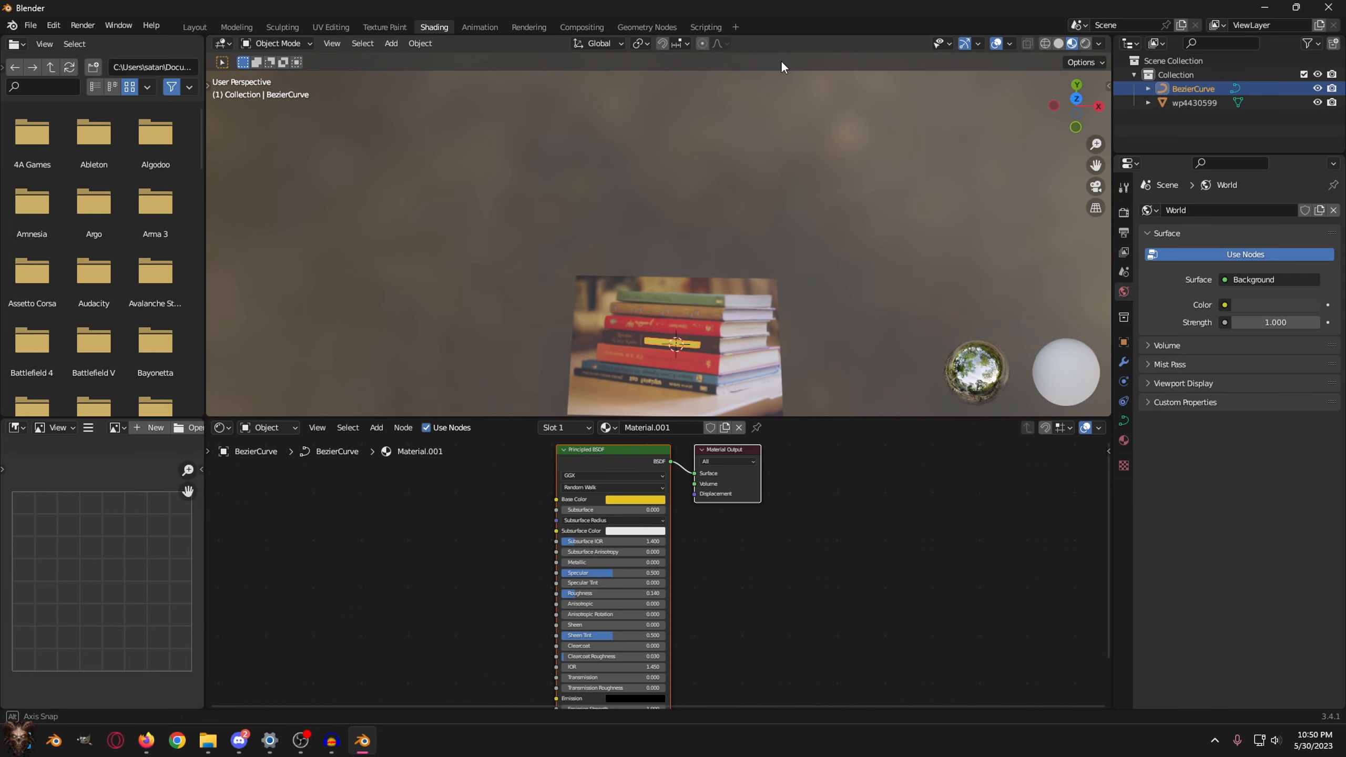
{"action": "left_click", "coordinate": [200, 28]}
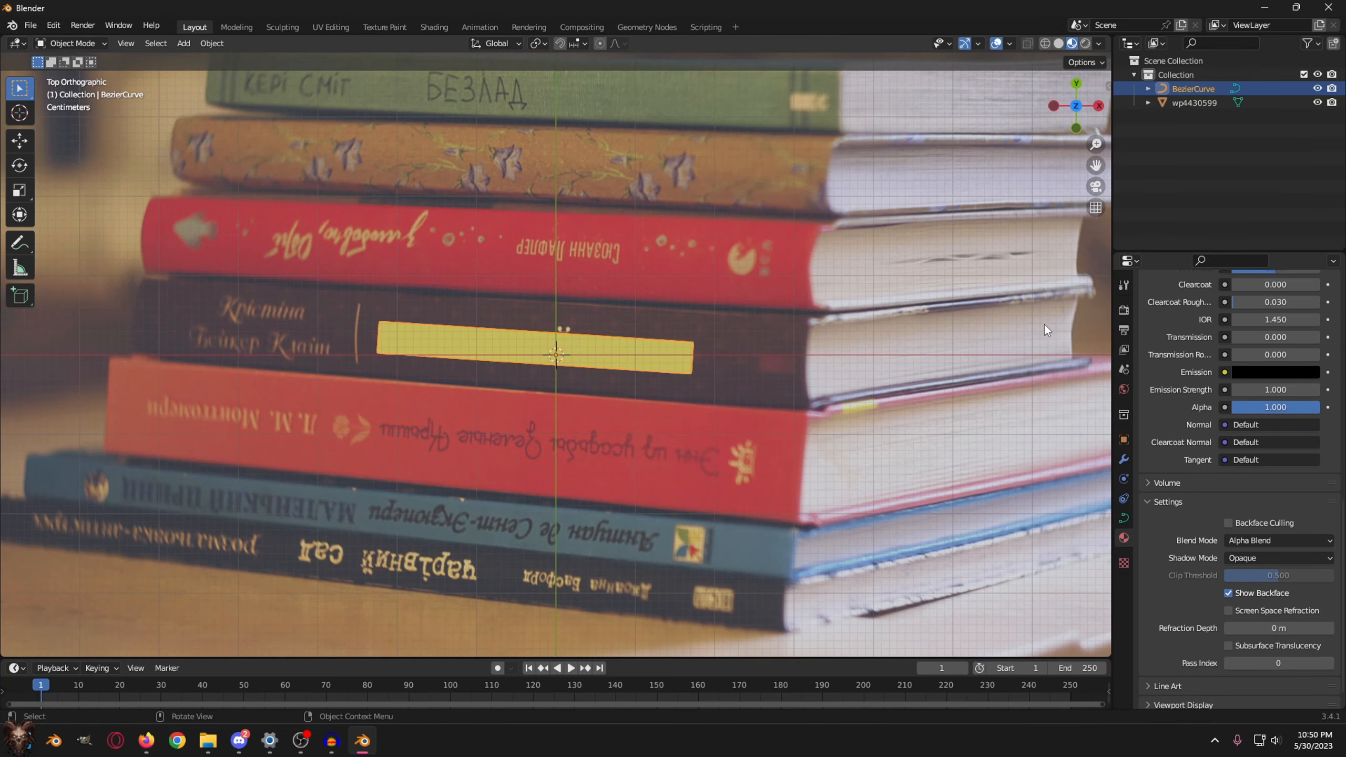
- Set the yellow material's Alpha to 0.25 and inspect the highlight over the book title close up
{"action": "scroll", "coordinate": [1191, 568], "scroll_direction": "up", "scroll_amount": 5}
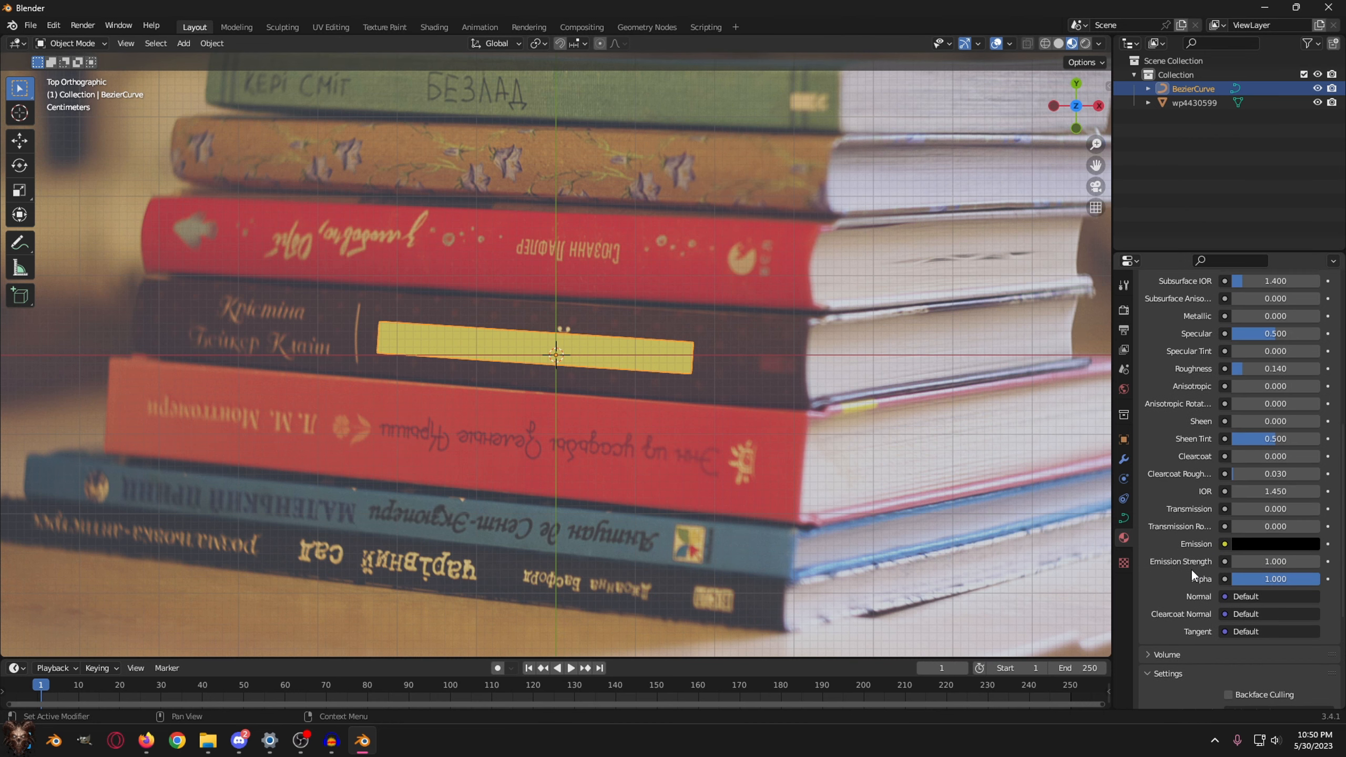
{"action": "left_click", "coordinate": [1270, 578]}
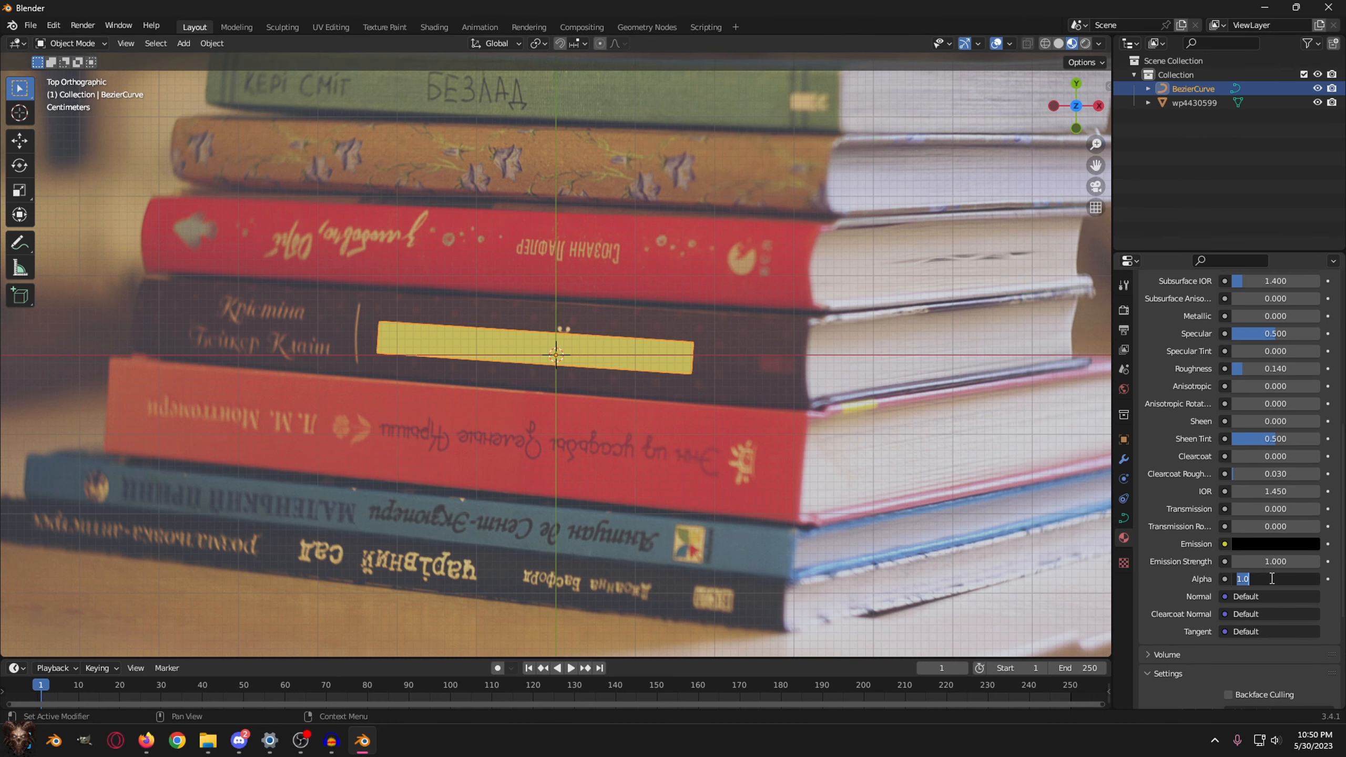
{"action": "type", "text": "0.25"}
{"action": "key", "text": "Return"}
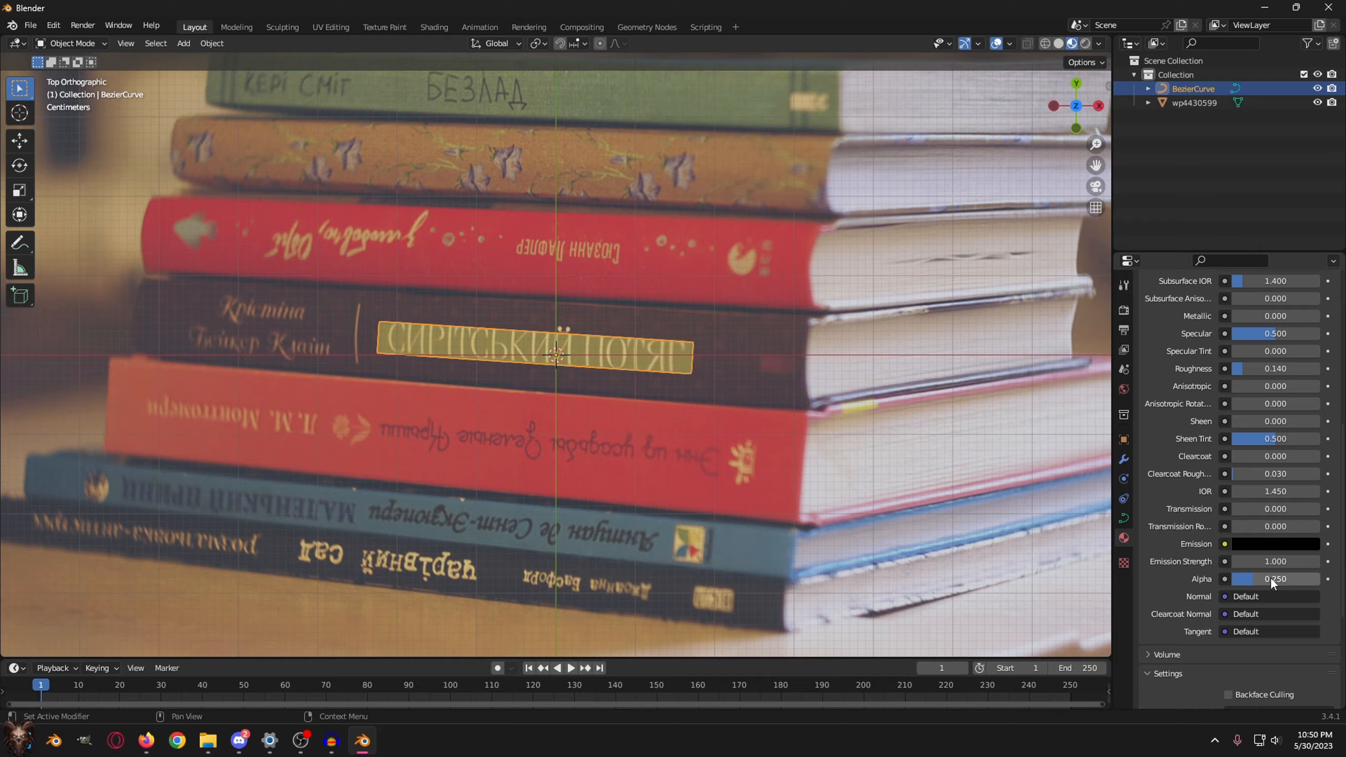
{"action": "left_click", "coordinate": [885, 364]}
{"action": "scroll", "coordinate": [566, 354], "scroll_direction": "up", "scroll_amount": 5}
{"action": "middle_click_drag", "start_coordinate": [585, 339], "coordinate": [687, 342]}
{"action": "left_click", "coordinate": [687, 342]}
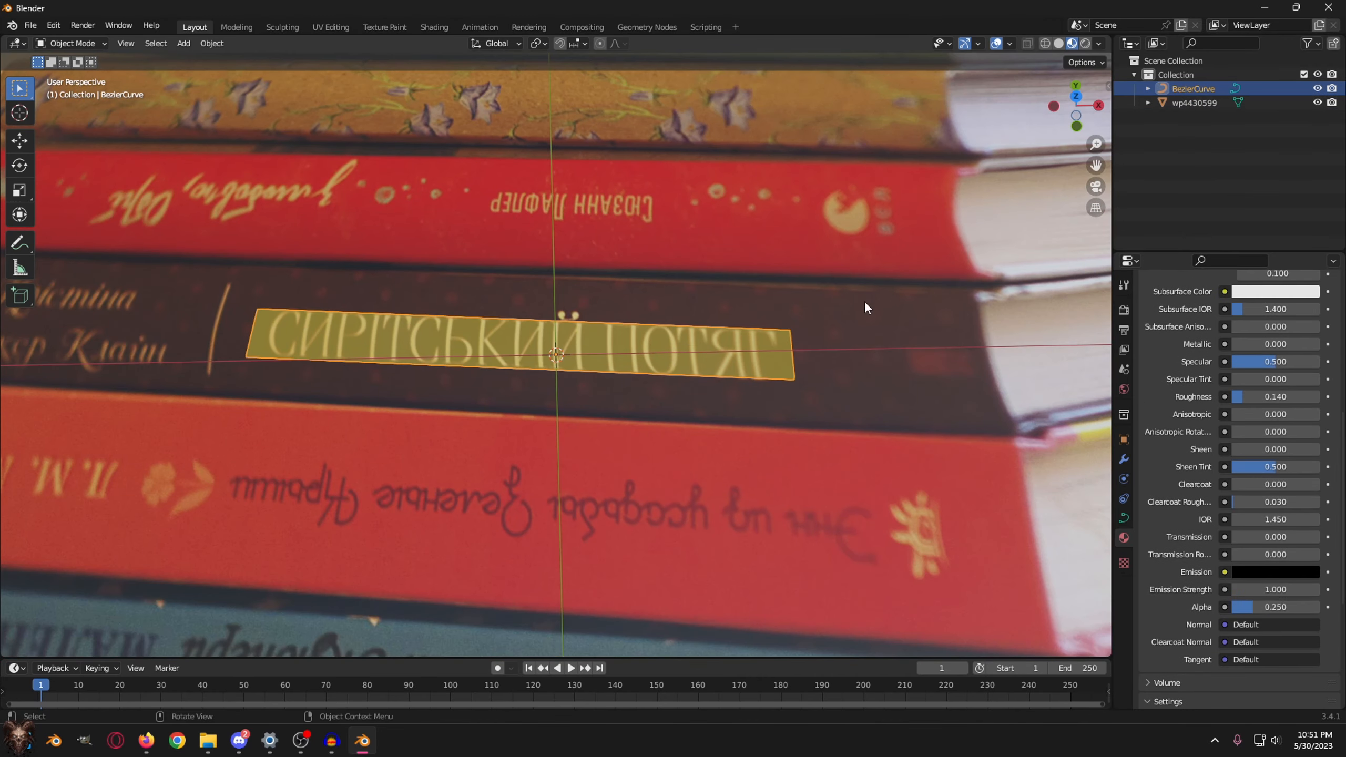
- Enlarge the timeline and set the Bezier curve's End factor under Start & End Mapping to 0
{"action": "left_click", "coordinate": [1162, 89]}
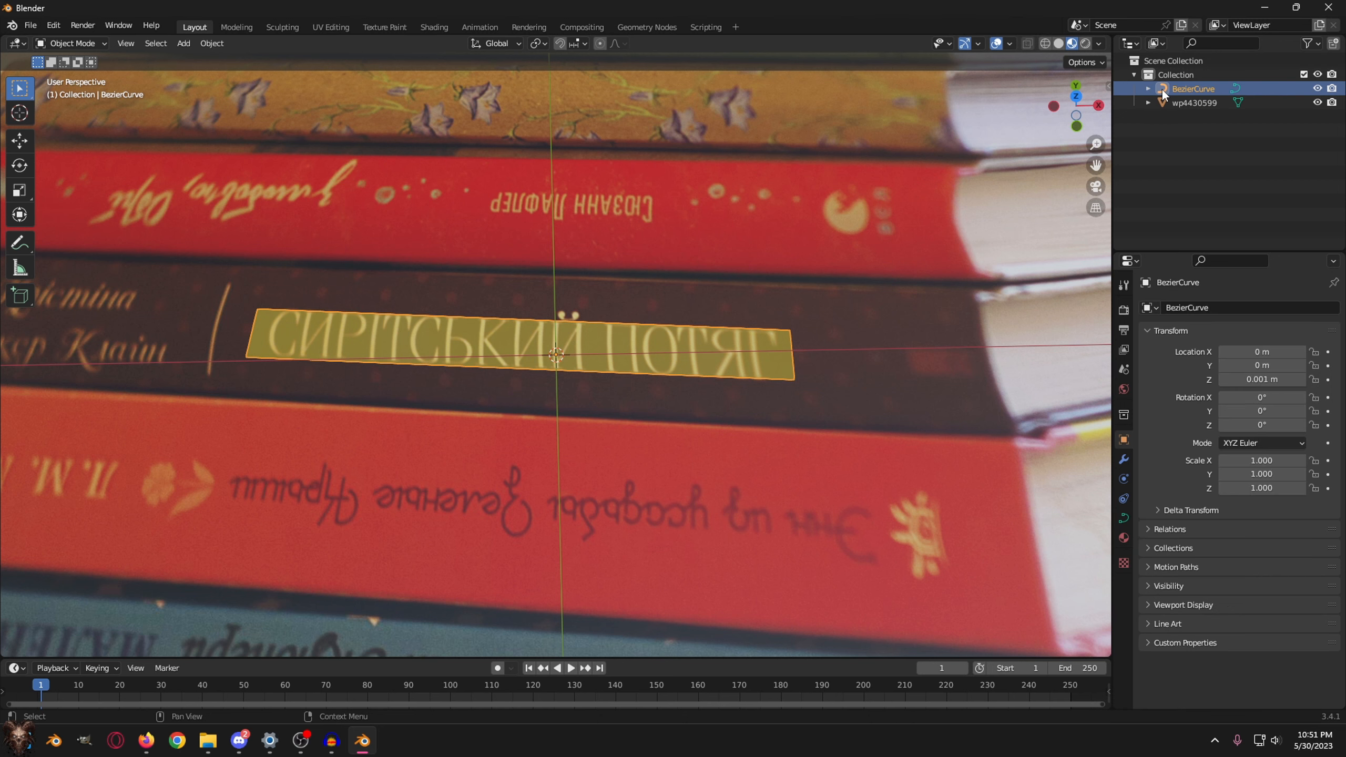
{"action": "left_click", "coordinate": [1235, 88]}
{"action": "scroll", "coordinate": [1166, 461], "scroll_direction": "down", "scroll_amount": 8}
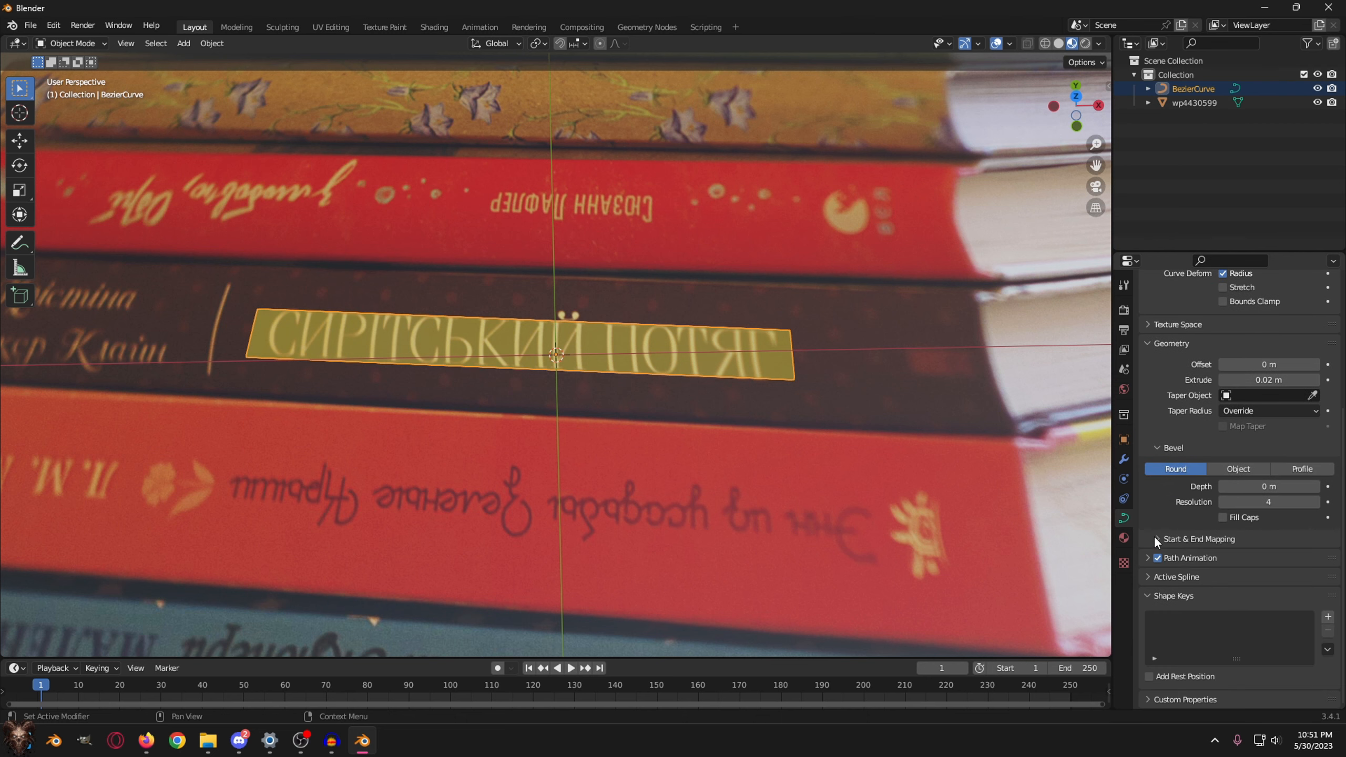
{"action": "left_click", "coordinate": [1157, 539]}
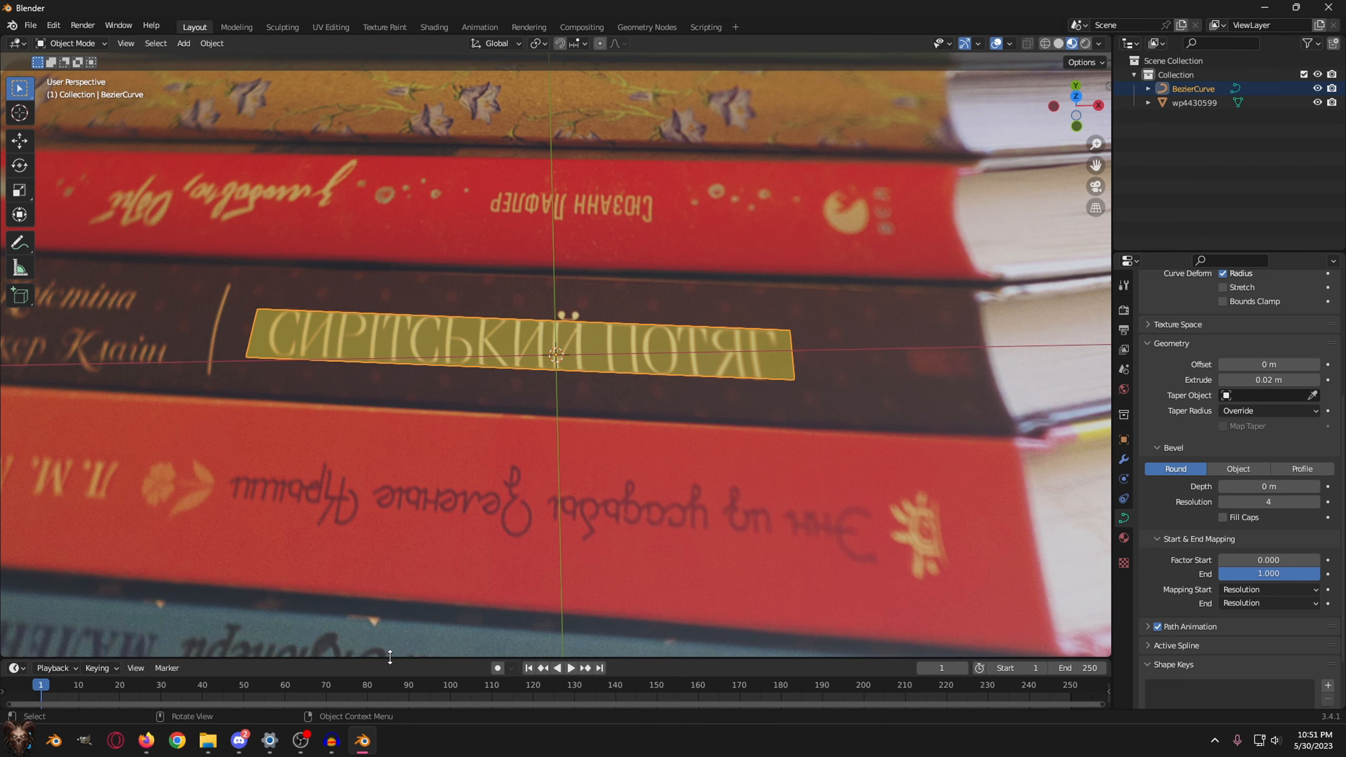
{"action": "left_click_drag", "start_coordinate": [390, 658], "coordinate": [403, 561]}
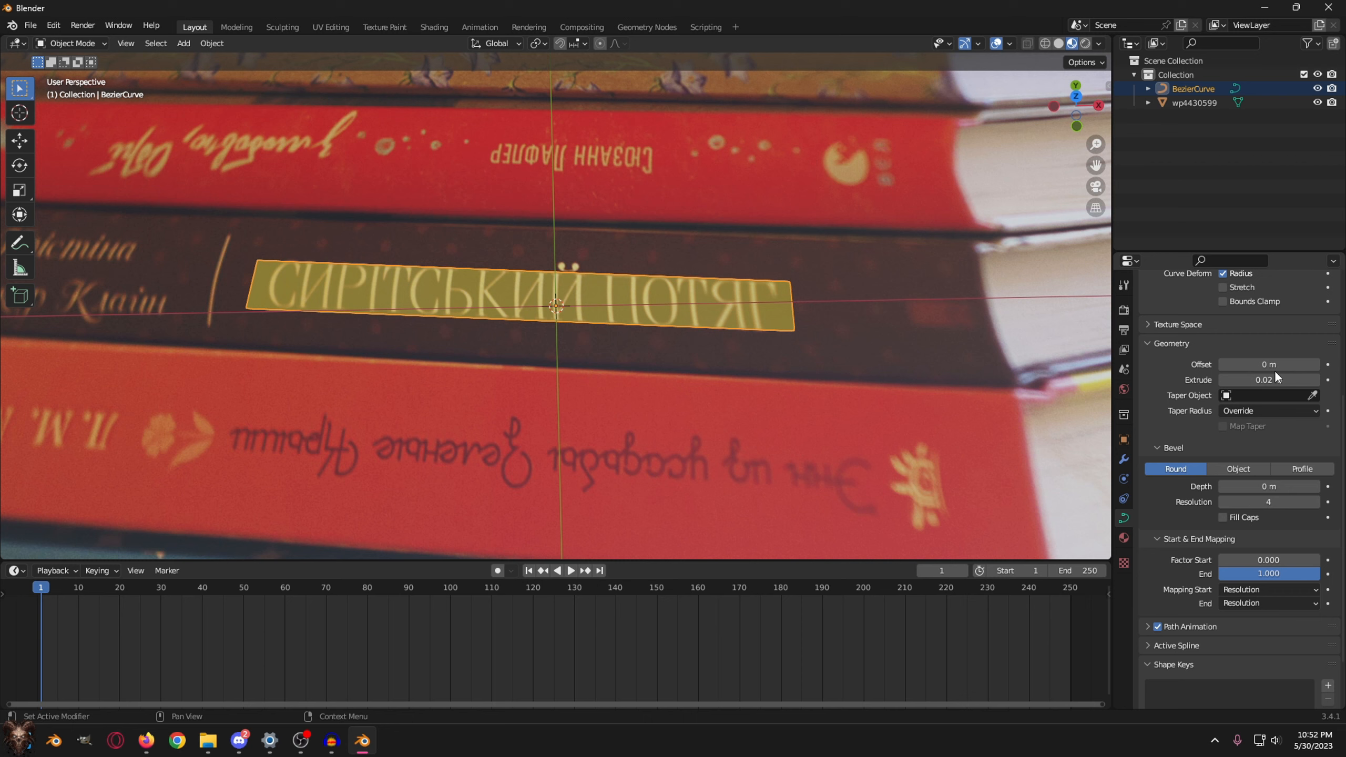
{"action": "left_click", "coordinate": [1266, 574]}
{"action": "type", "text": "0"}
{"action": "key", "text": "Return"}
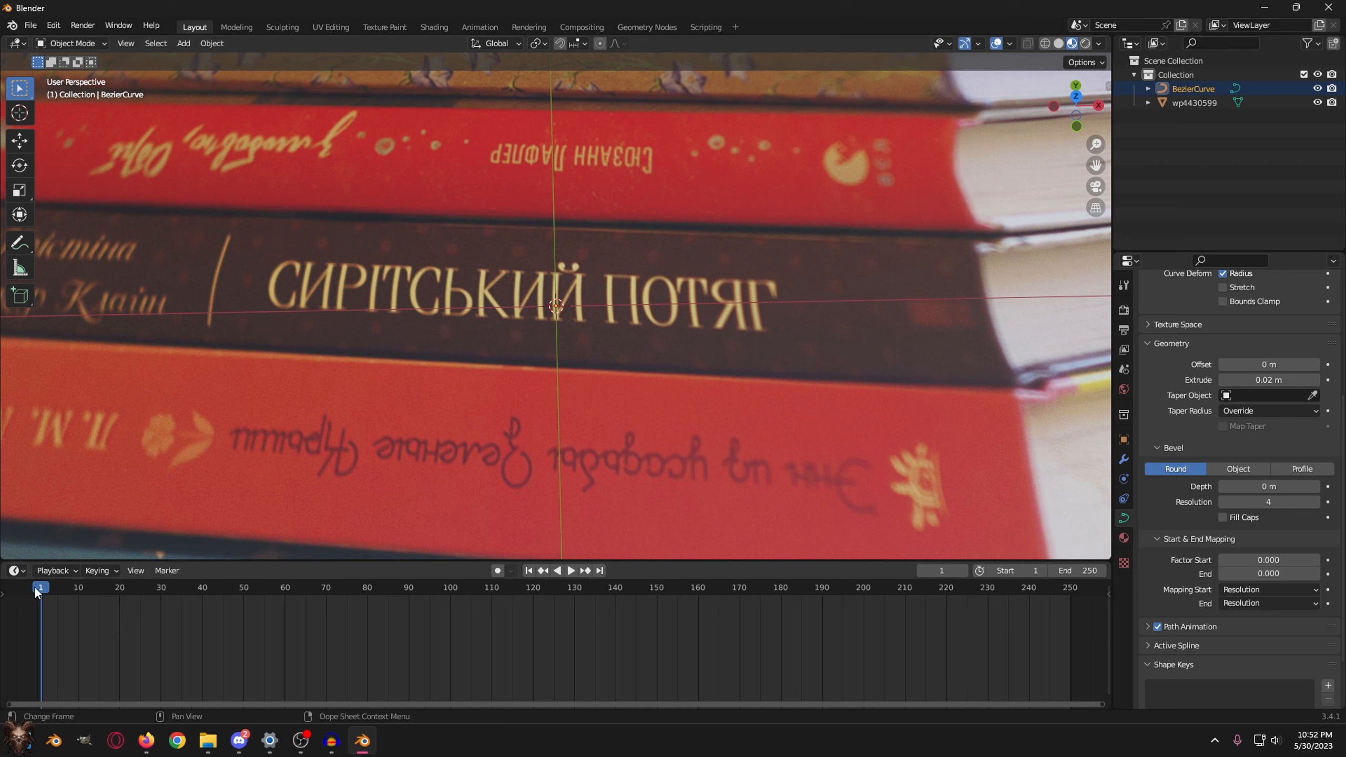
- Move to frame 20 and keyframe the curve's End mapping factor at 0
{"action": "key", "text": "space"}
{"action": "key", "text": "space"}
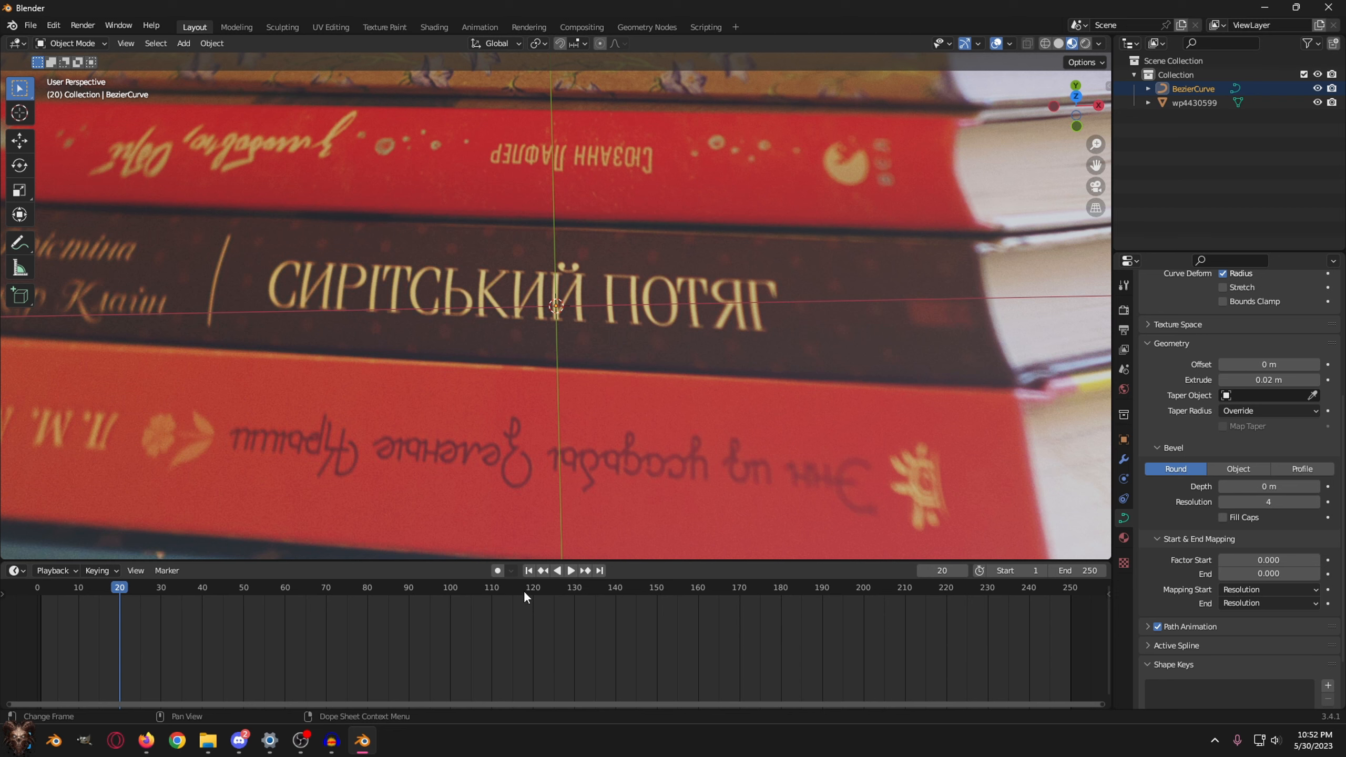
{"action": "left_click", "coordinate": [583, 571]}
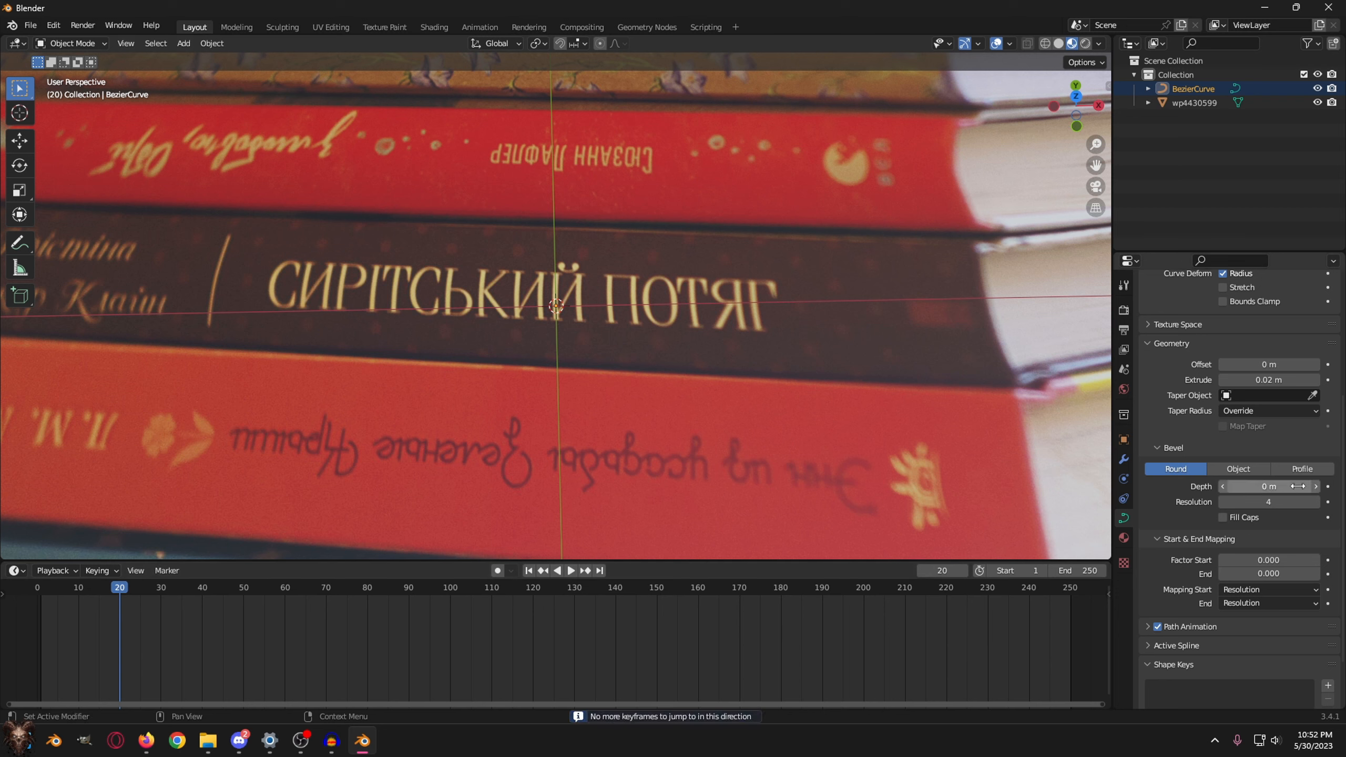
{"action": "left_click", "coordinate": [1328, 573]}
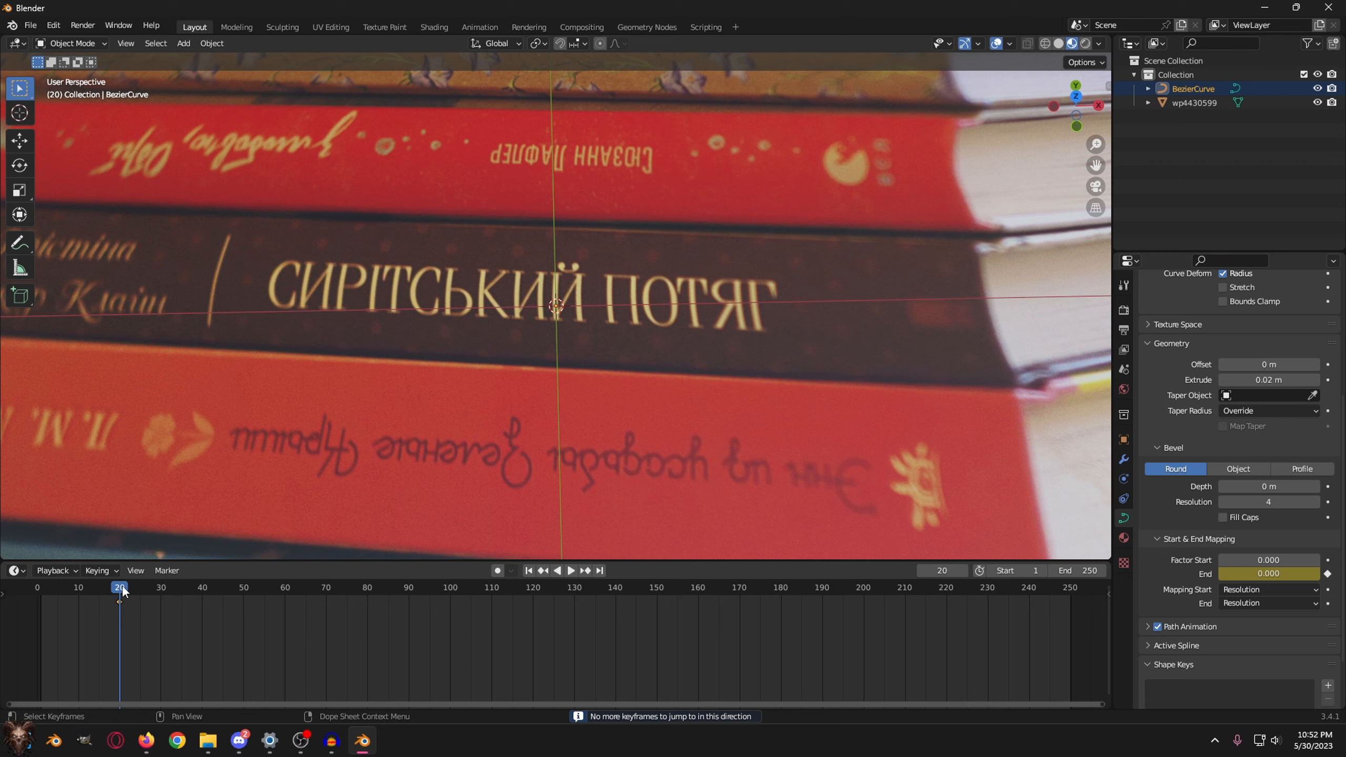
- Check the stroke timing in the timeline, go to frame 90, and open the curve's End mapping factor for editing
{"action": "left_click_drag", "start_coordinate": [123, 588], "coordinate": [366, 587]}
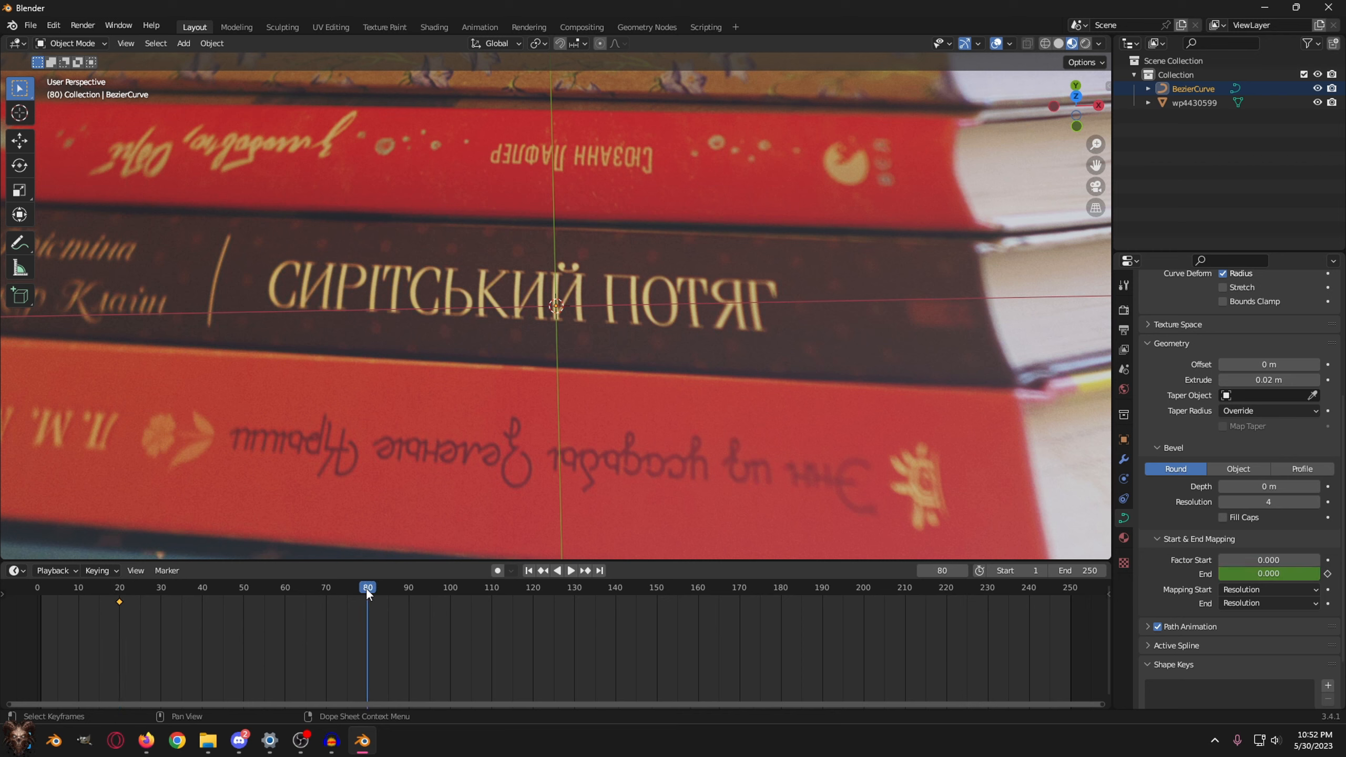
{"action": "left_click_drag", "start_coordinate": [366, 587], "coordinate": [120, 583]}
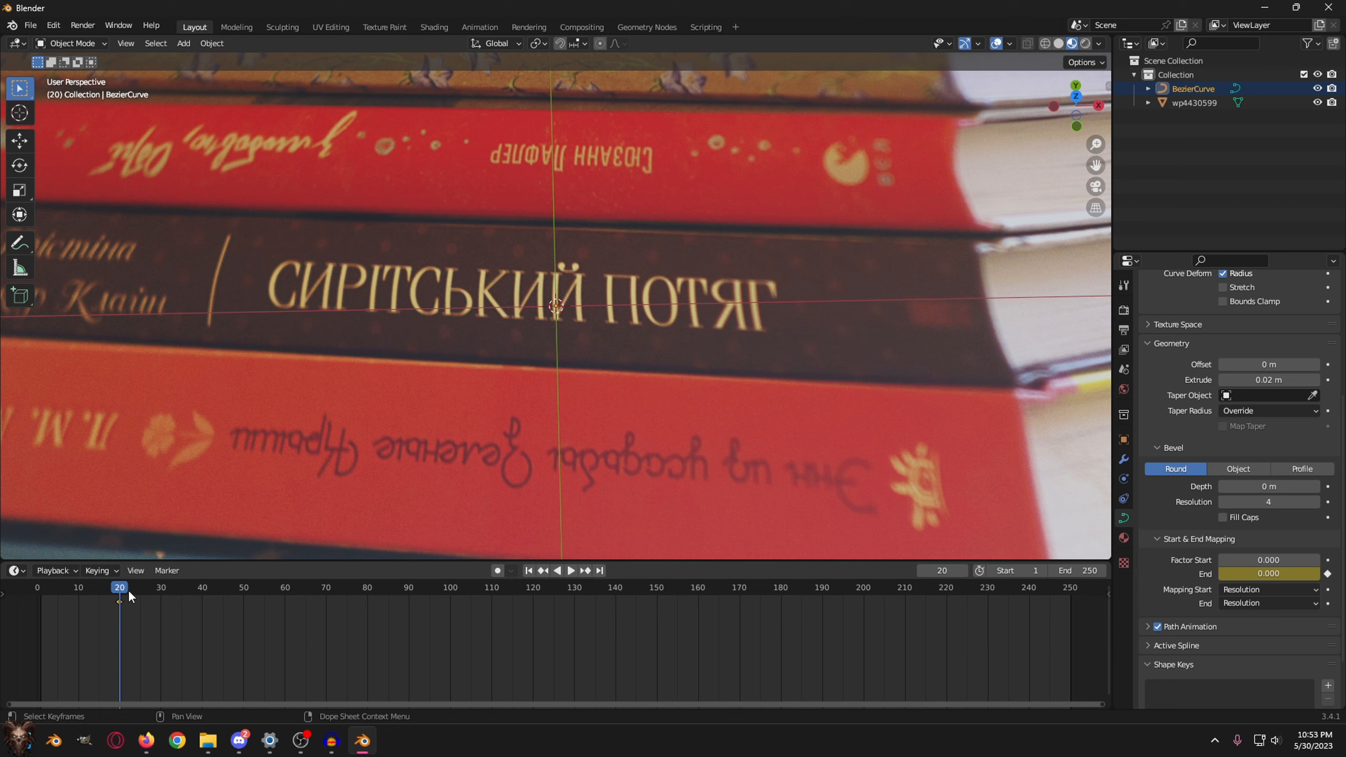
{"action": "left_click", "coordinate": [572, 568]}
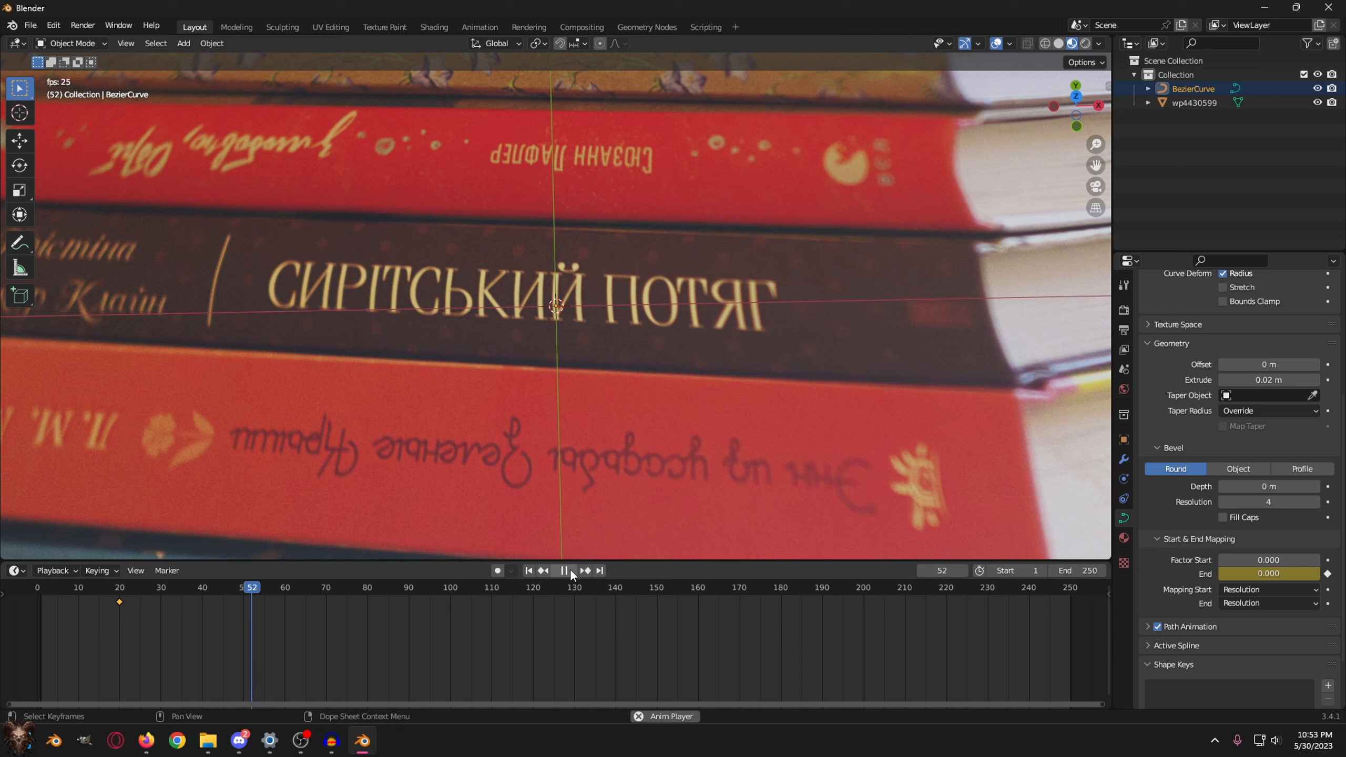
{"action": "left_click", "coordinate": [568, 570]}
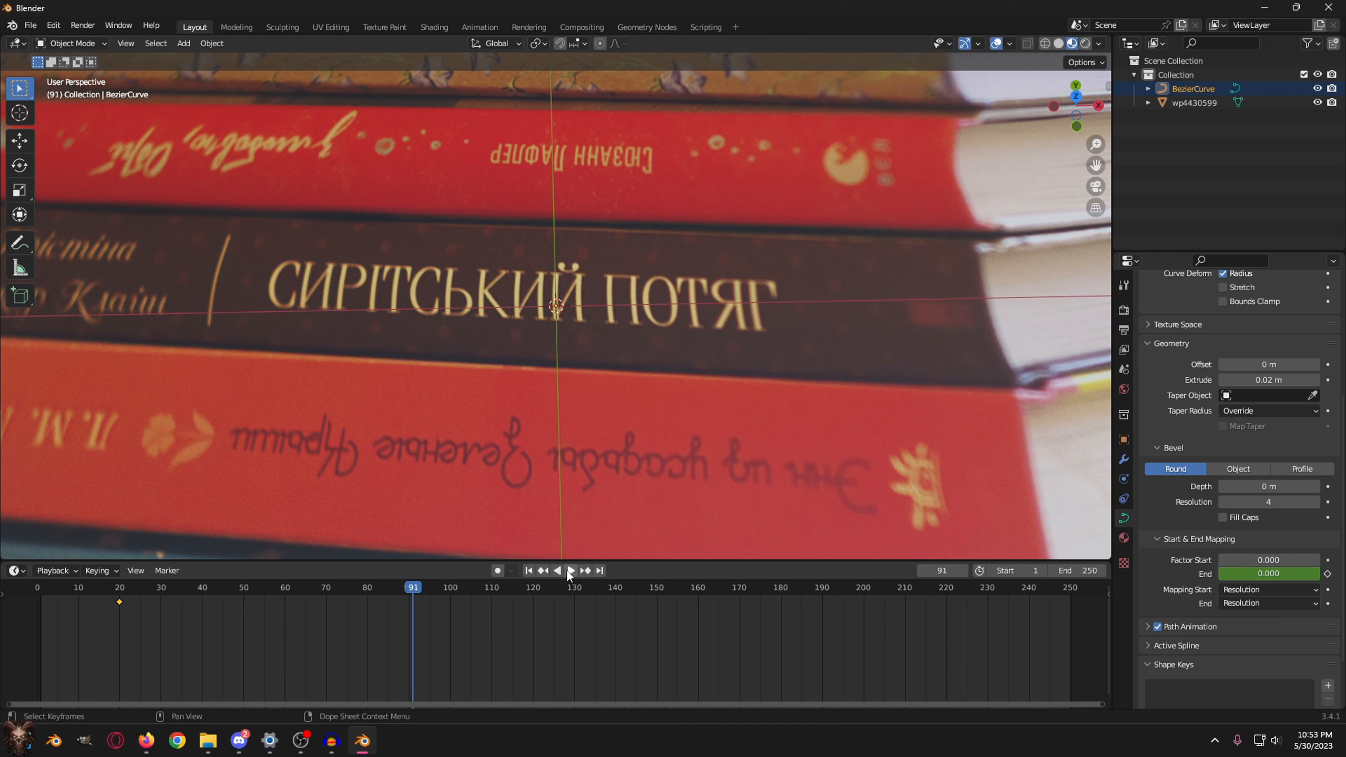
{"action": "left_click", "coordinate": [410, 587]}
{"action": "left_click", "coordinate": [1296, 574]}
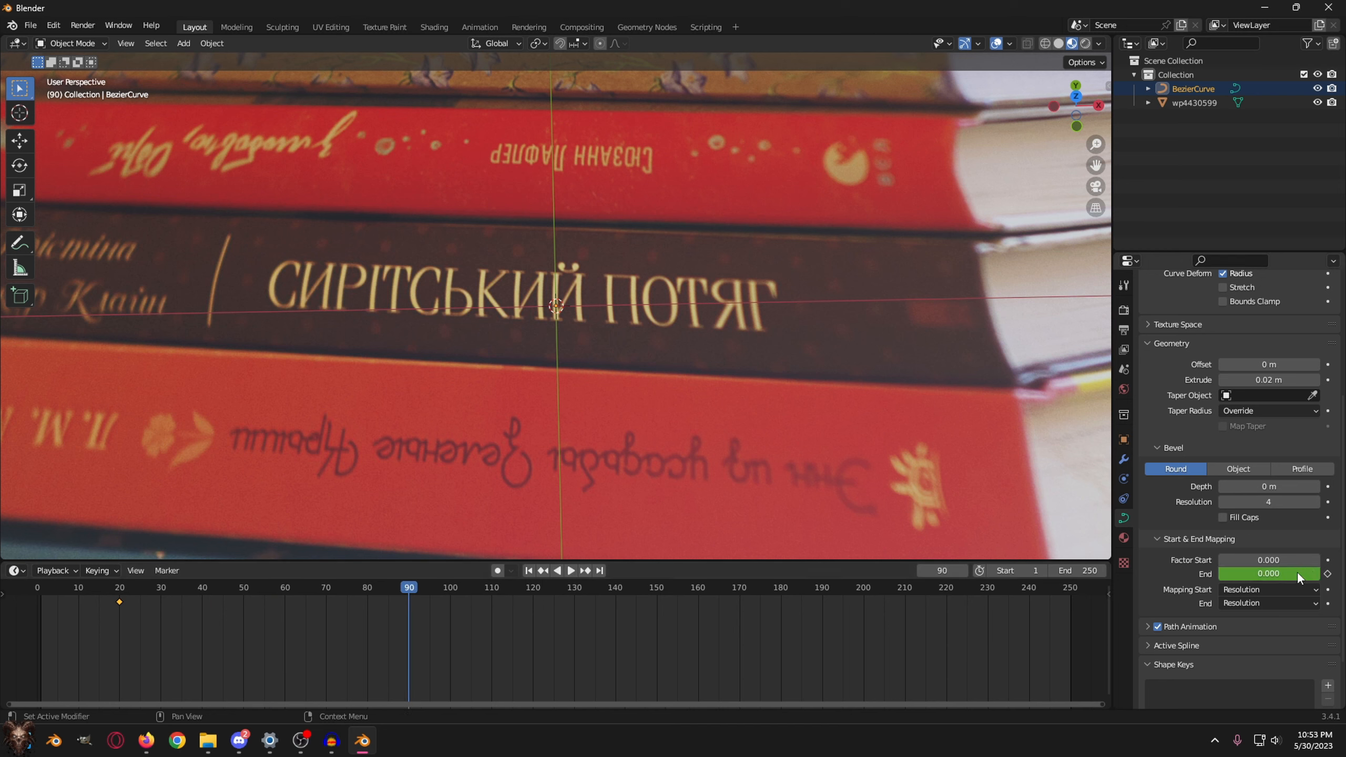
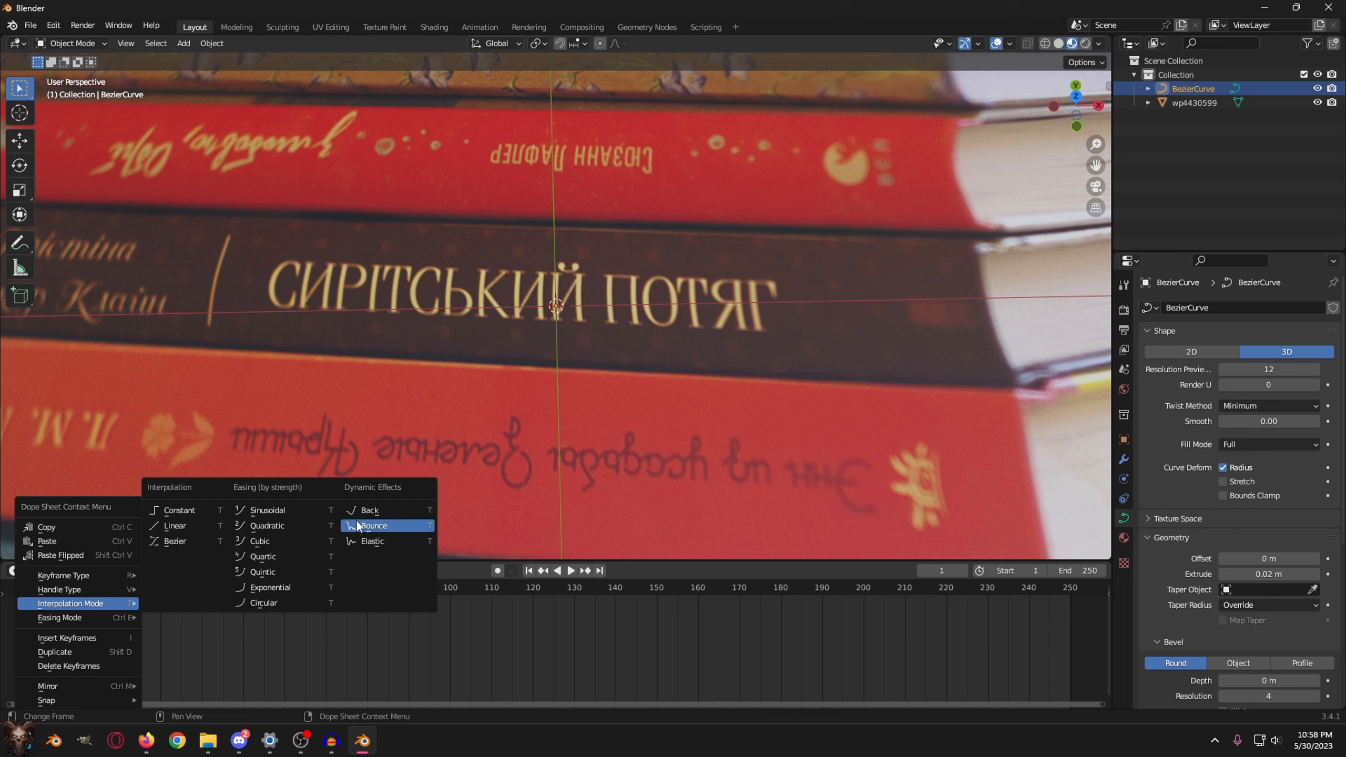
- Set the selected keyframe's interpolation mode to Bounce and preview the highlight animation, ending back at frame 1
{"action": "left_click", "coordinate": [380, 527]}
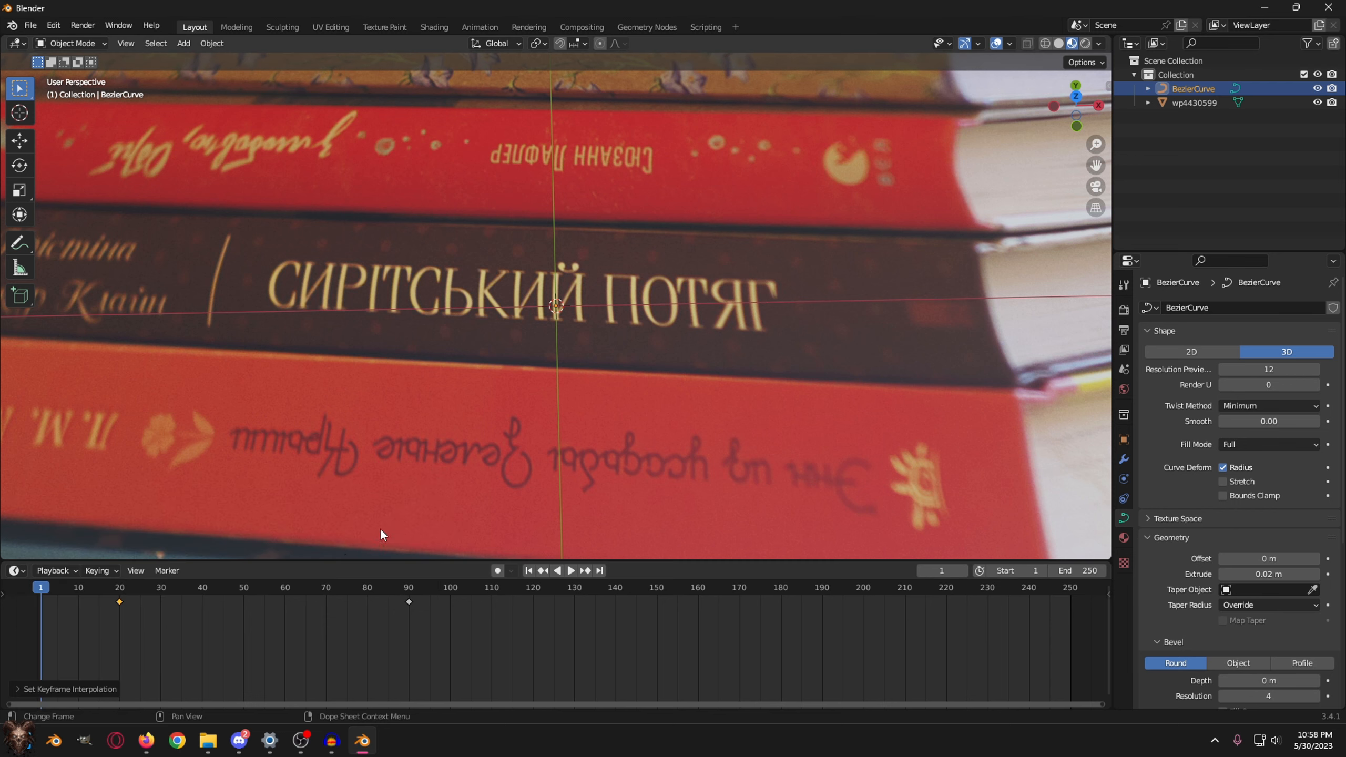
{"action": "left_click", "coordinate": [570, 573]}
{"action": "key", "text": "space"}
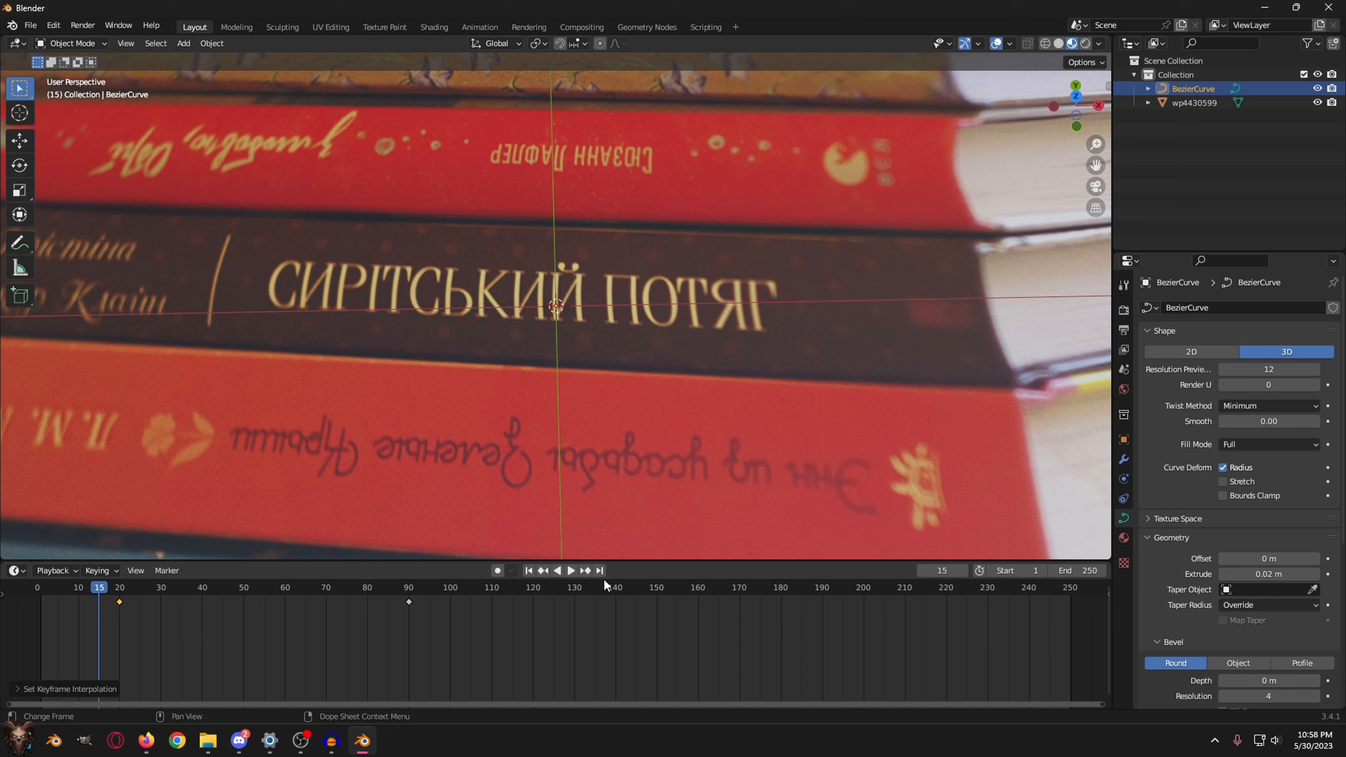
{"action": "left_click", "coordinate": [569, 571]}
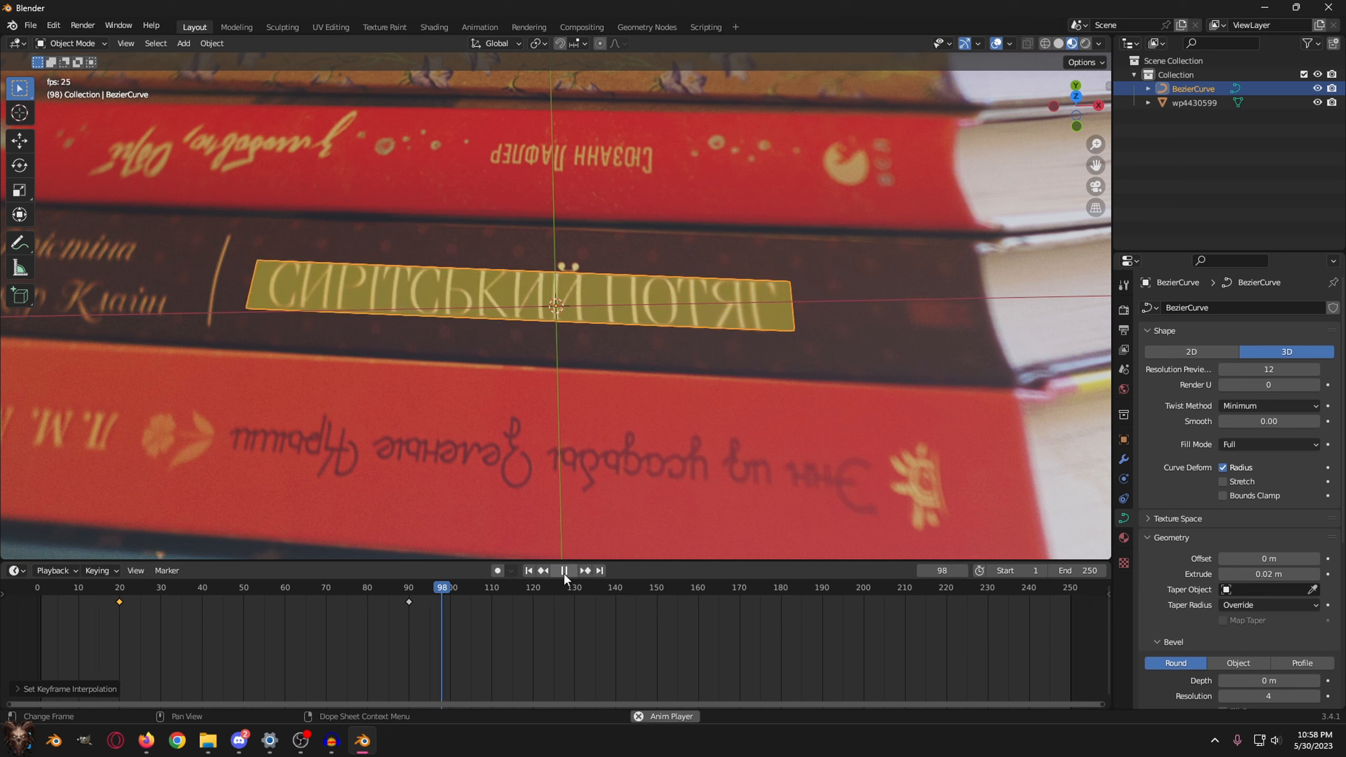
{"action": "left_click", "coordinate": [565, 573]}
{"action": "left_click_drag", "start_coordinate": [497, 610], "coordinate": [41, 584]}
- Set the render output path to the Downloads folder
{"action": "left_click", "coordinate": [1123, 310]}
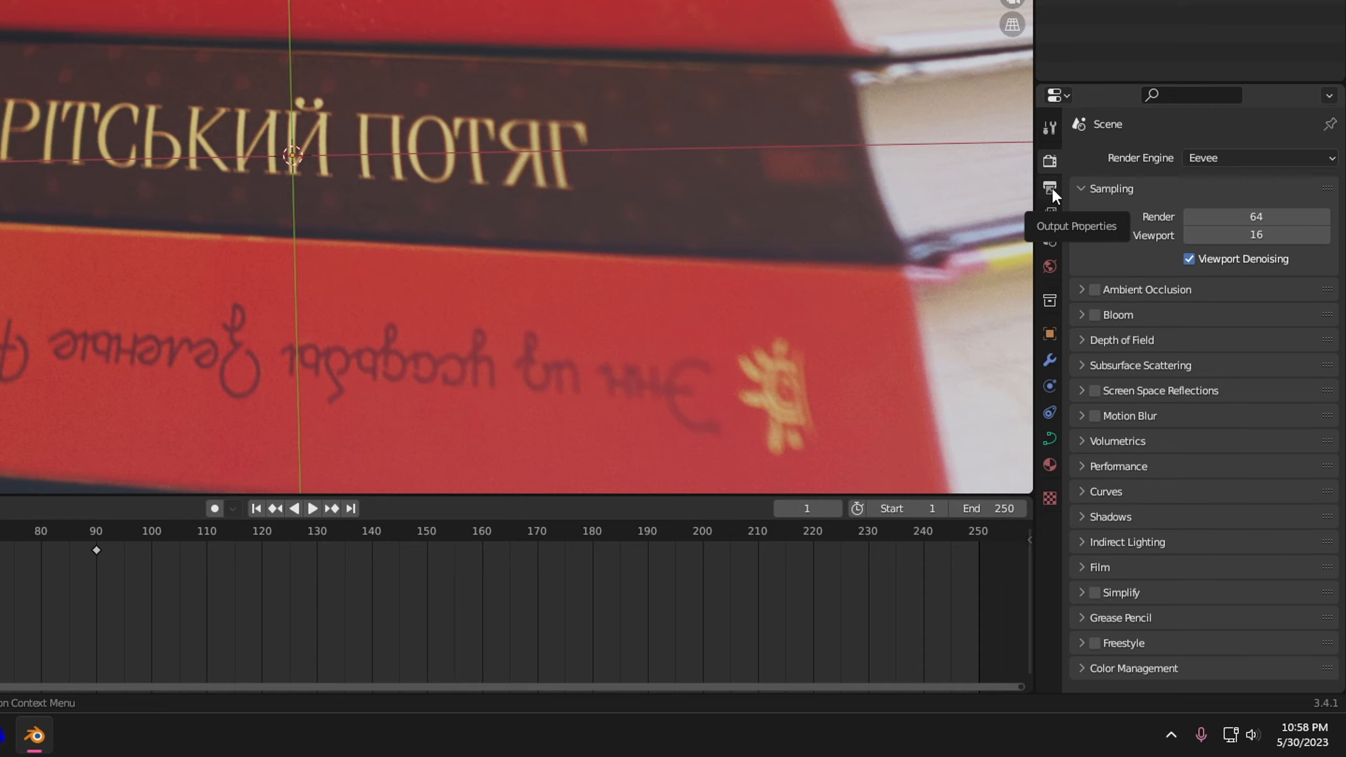
{"action": "left_click", "coordinate": [1081, 248]}
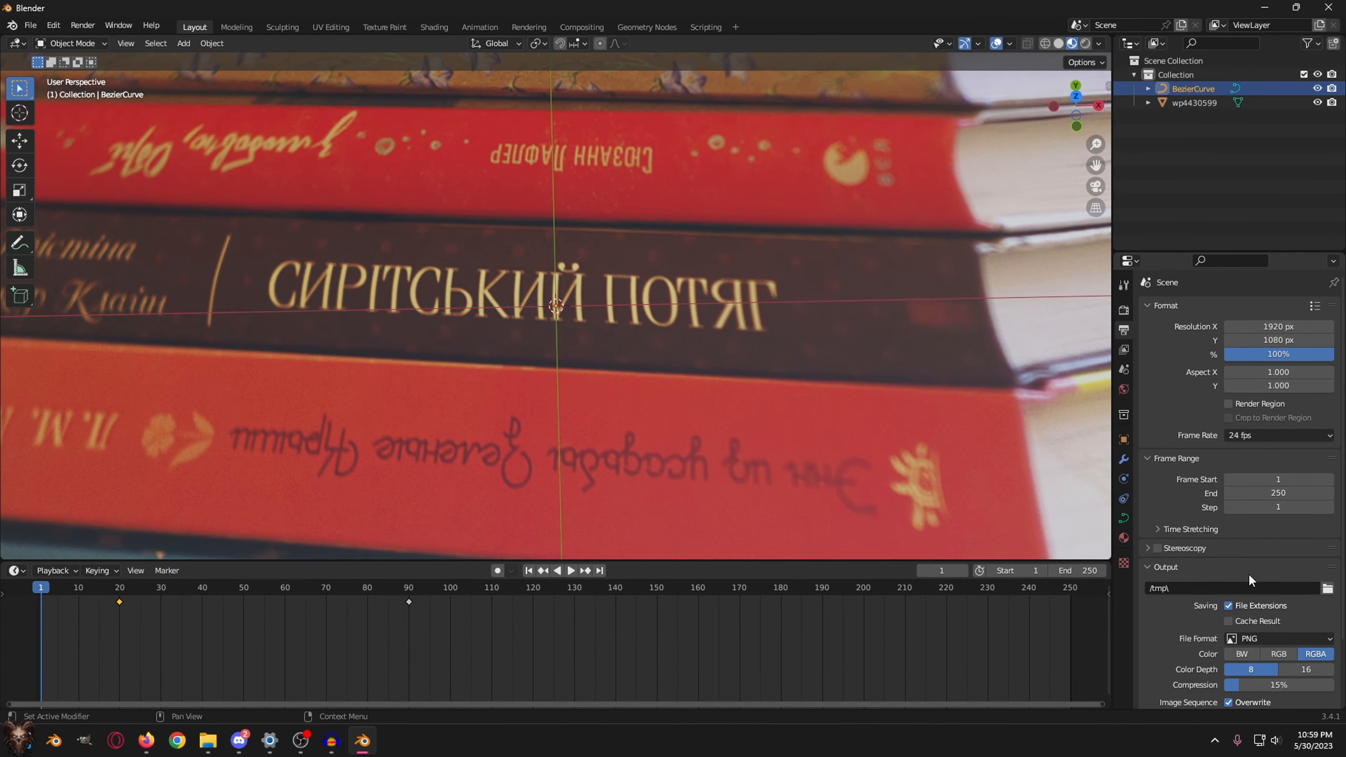
{"action": "left_click", "coordinate": [1322, 531]}
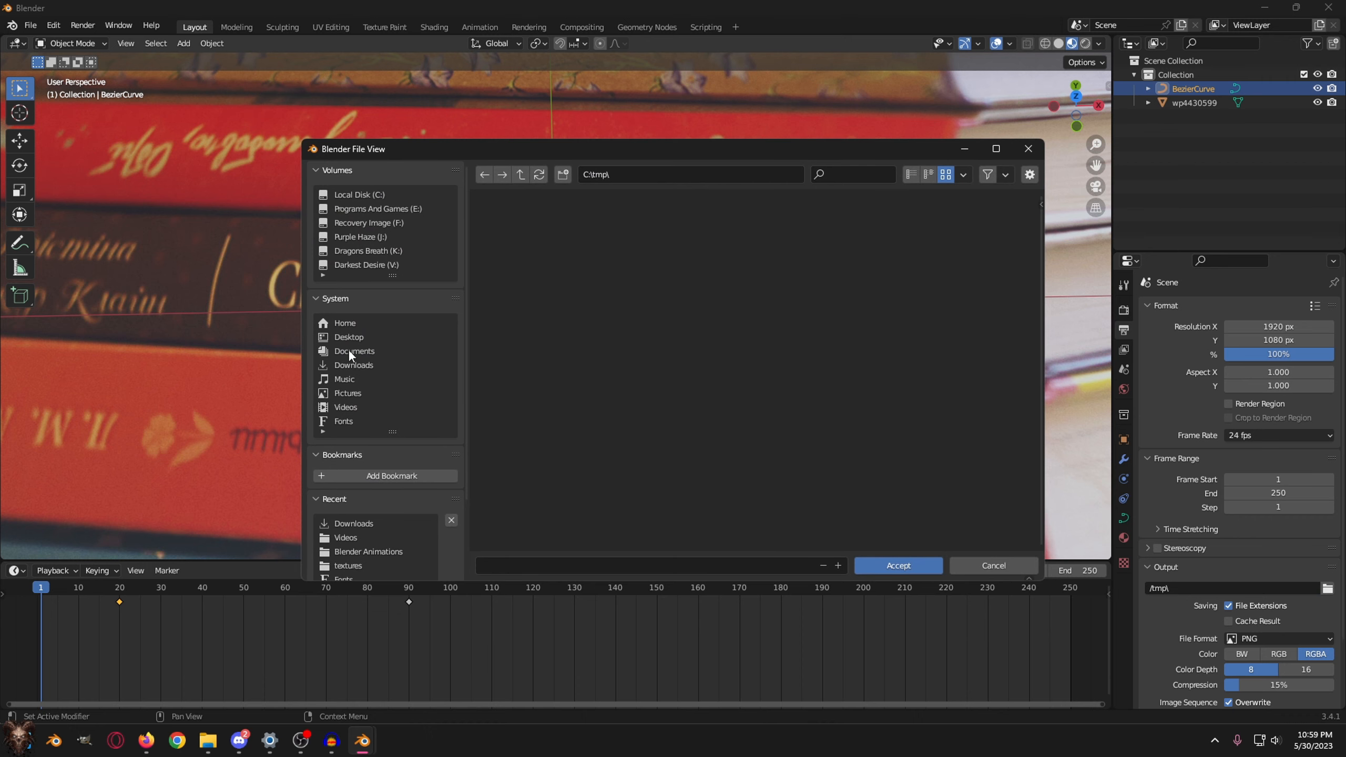
{"action": "left_click", "coordinate": [352, 364]}
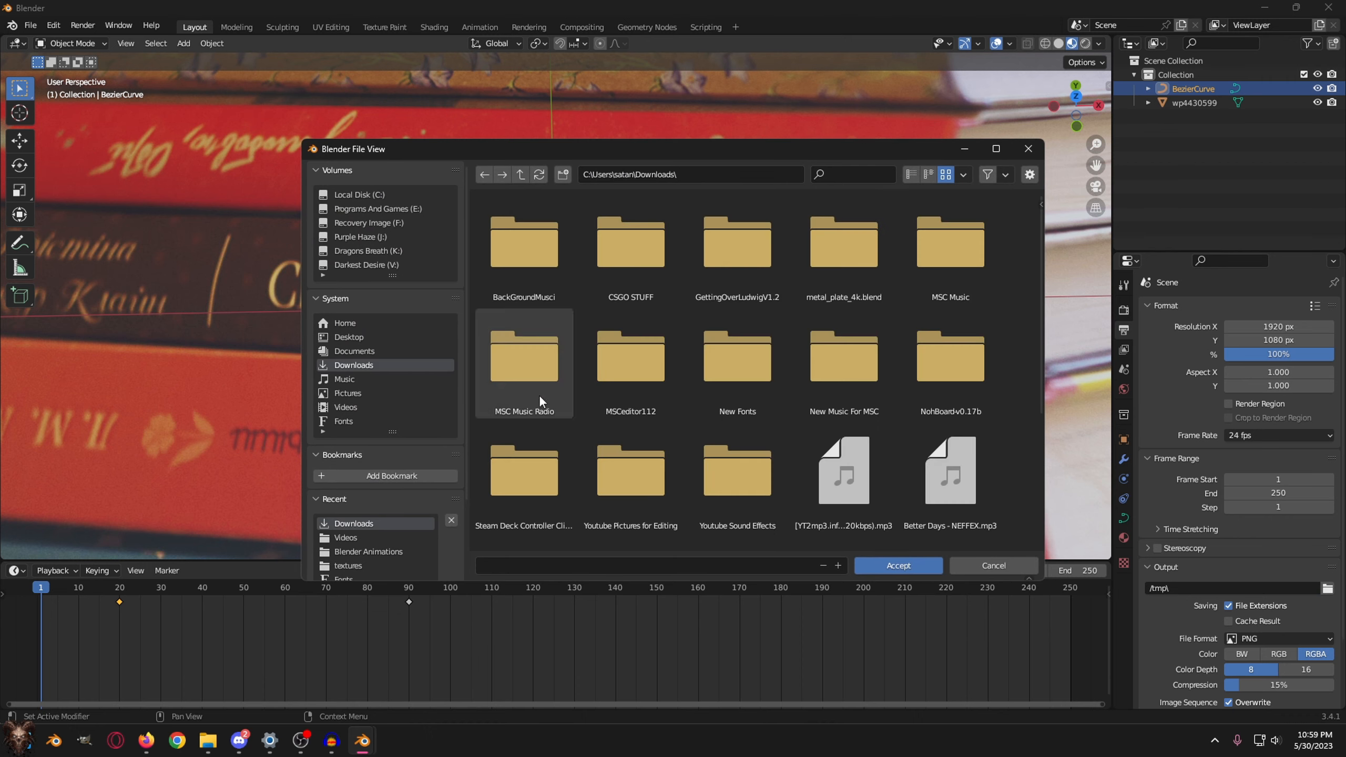
{"action": "left_click", "coordinate": [901, 565]}
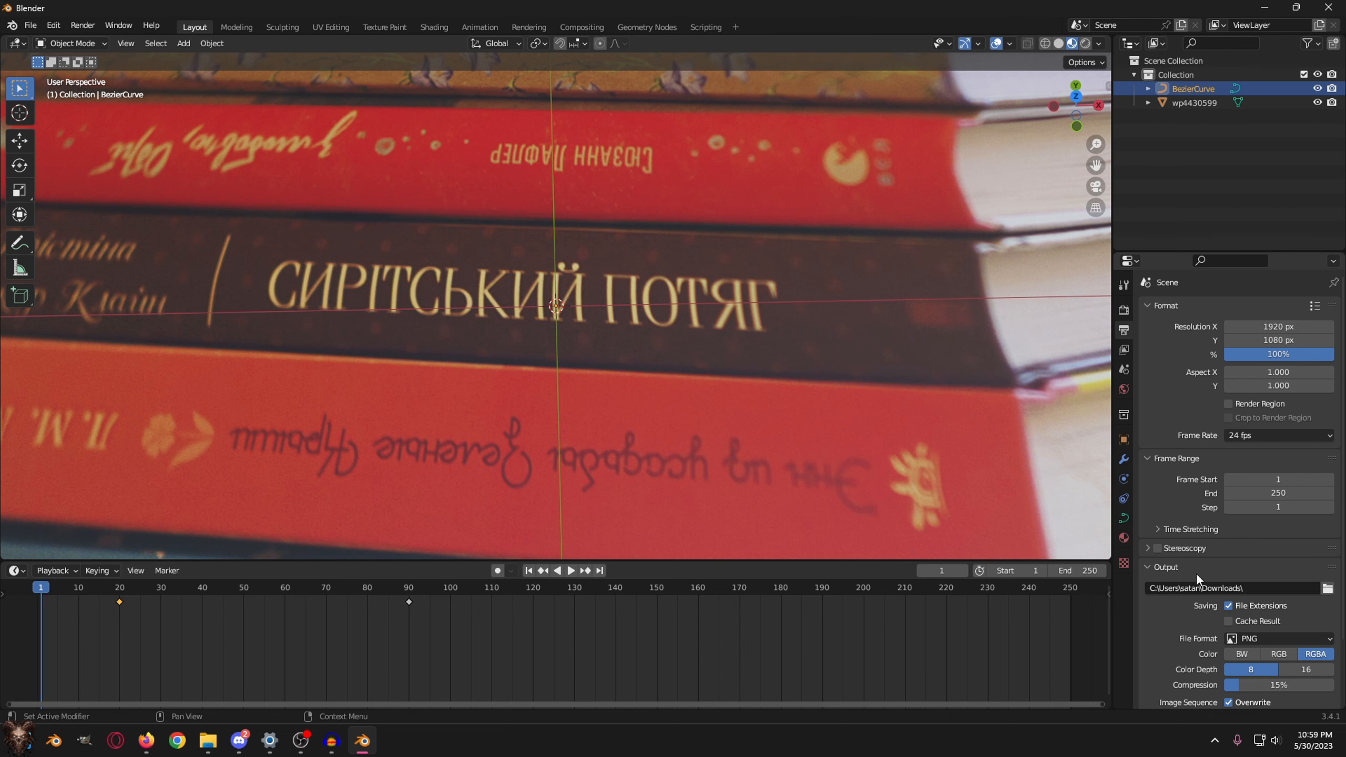
- Set the render output's file format to FFmpeg Video
{"action": "scroll", "coordinate": [1206, 605], "scroll_direction": "down", "scroll_amount": 4}
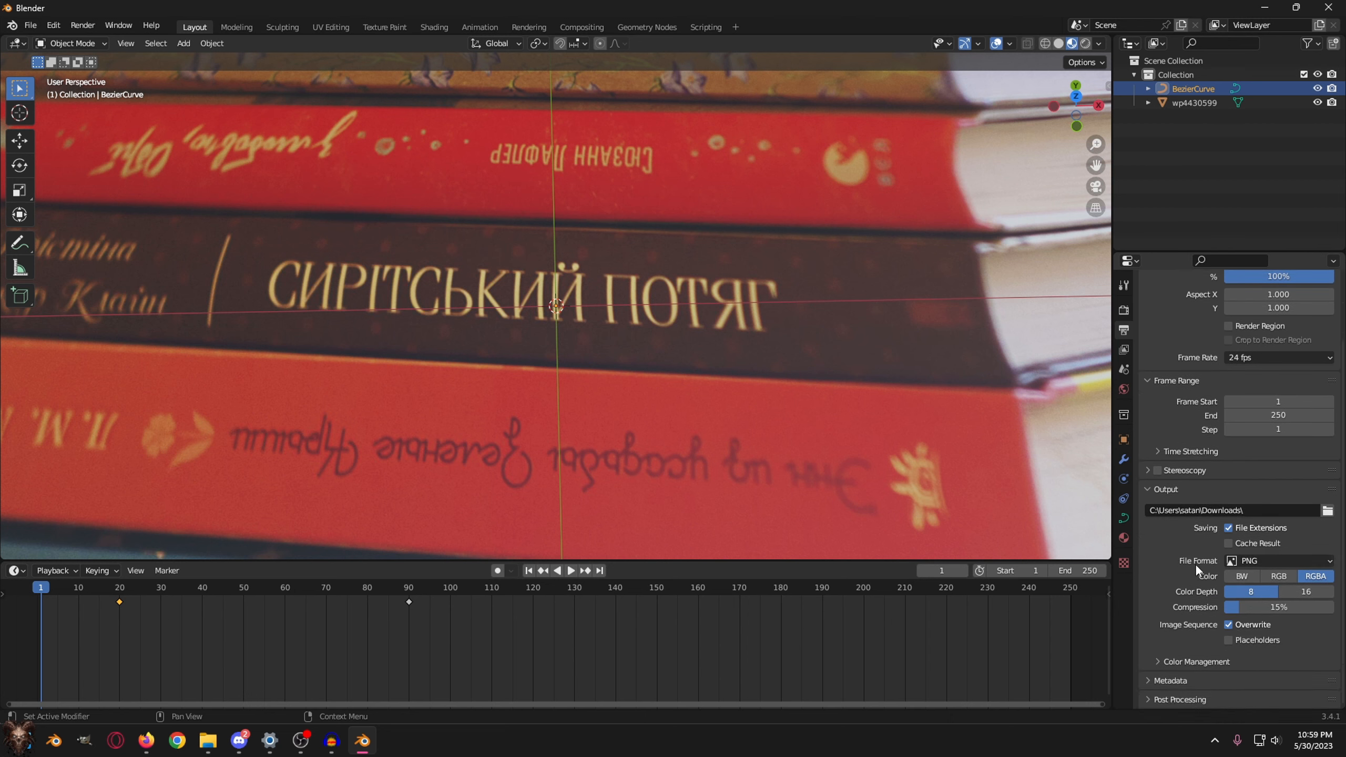
{"action": "left_click", "coordinate": [1253, 562]}
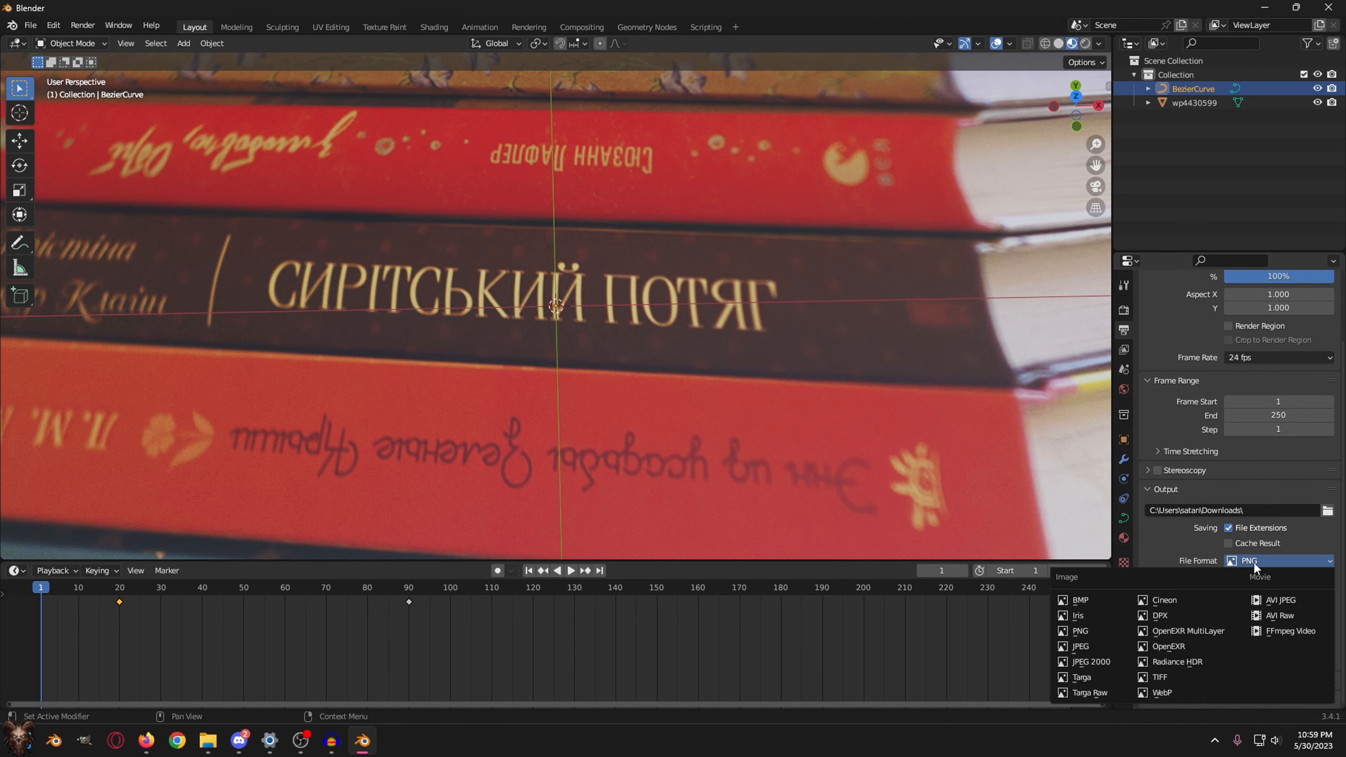
{"action": "left_click", "coordinate": [1289, 632]}
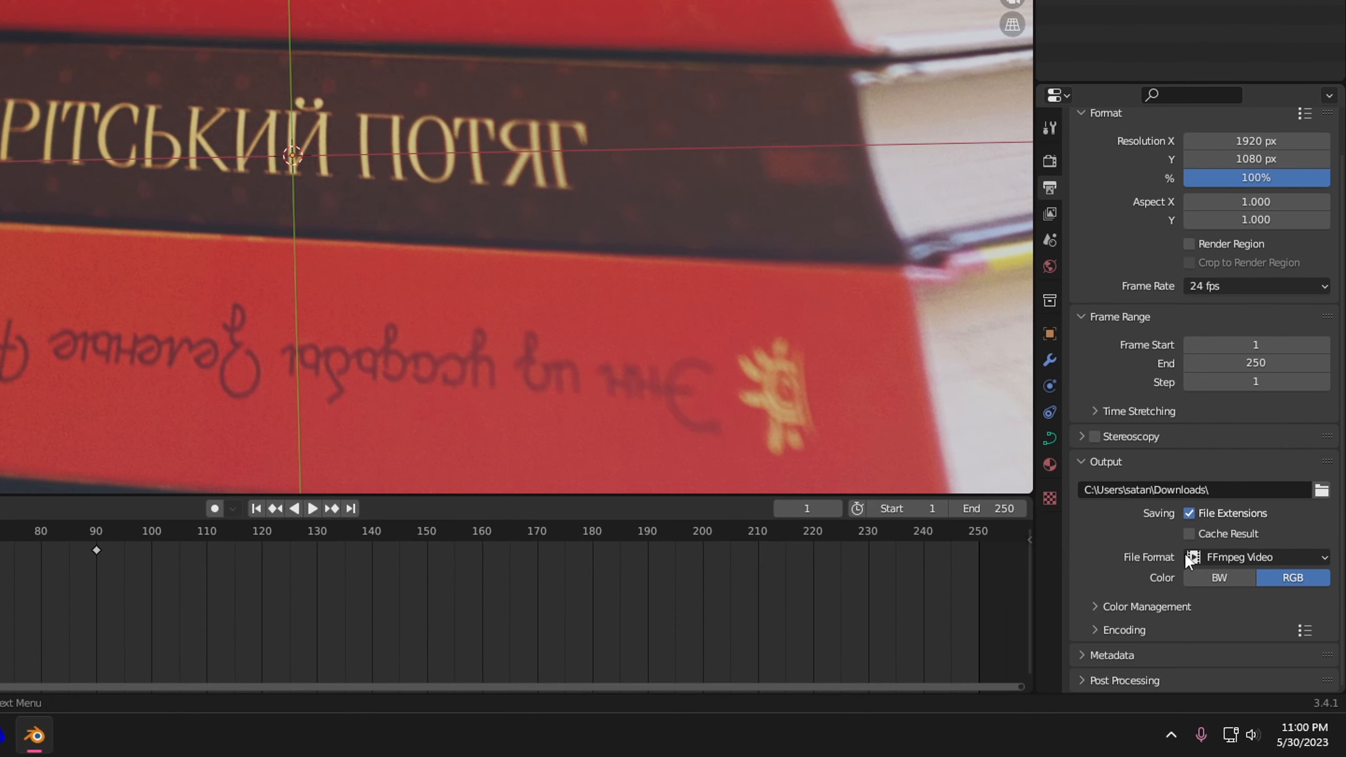
- Set the scene's Color Management View Transform to Standard
{"action": "left_click", "coordinate": [1050, 161]}
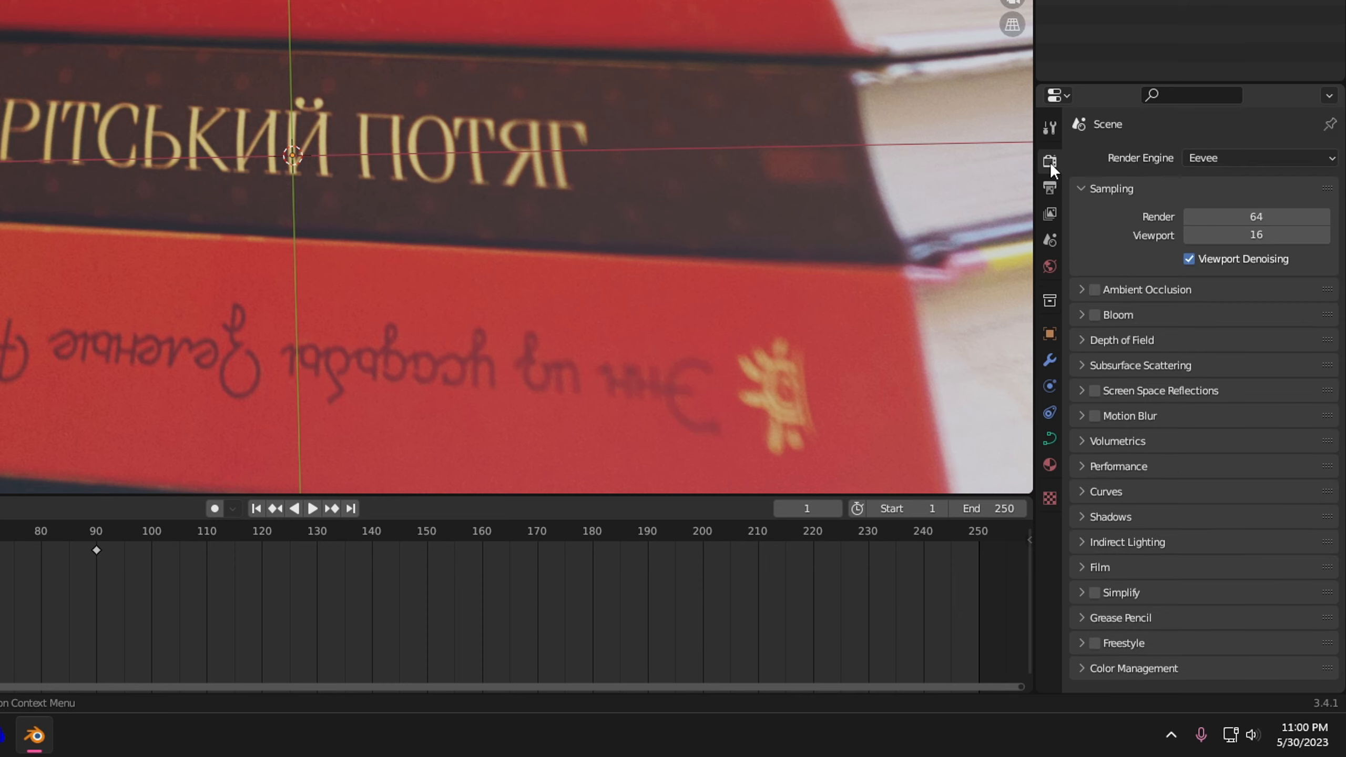
{"action": "left_click", "coordinate": [1081, 667]}
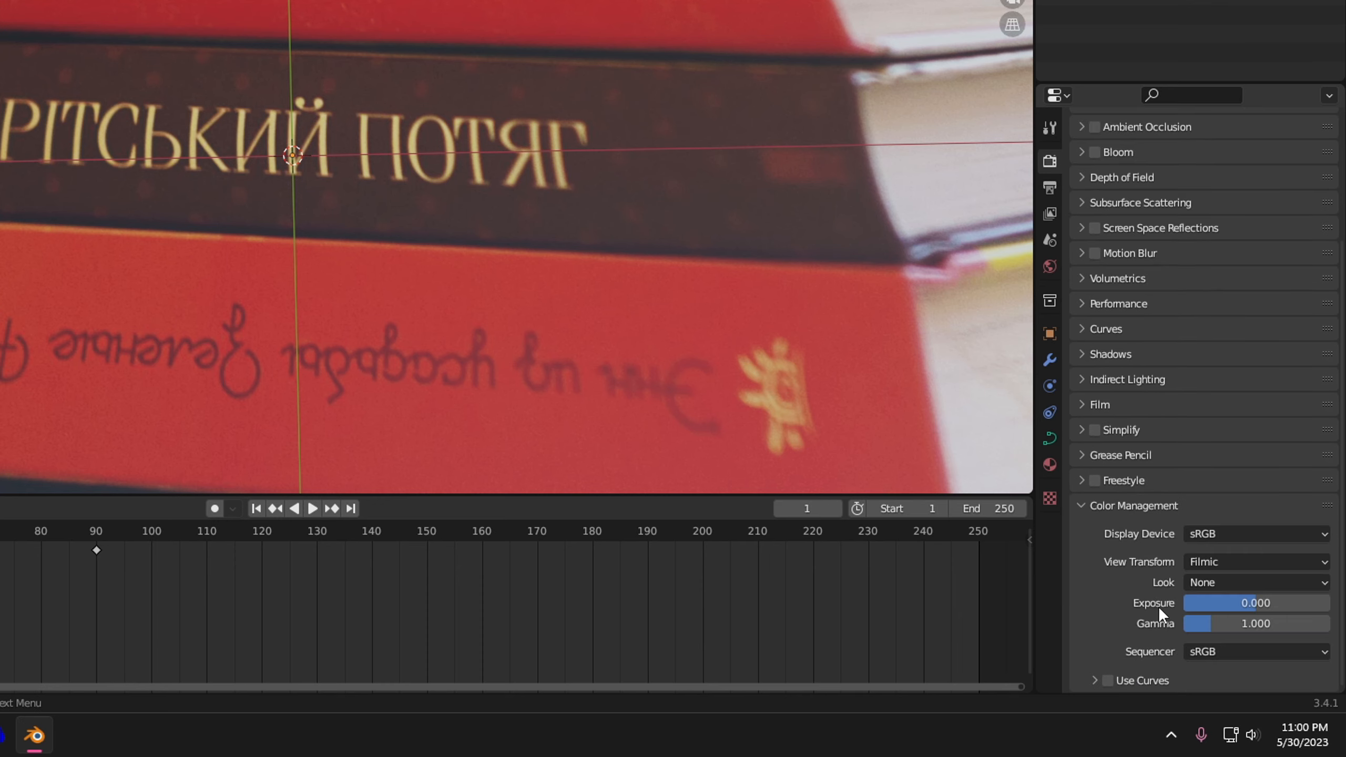
{"action": "left_click", "coordinate": [1215, 560]}
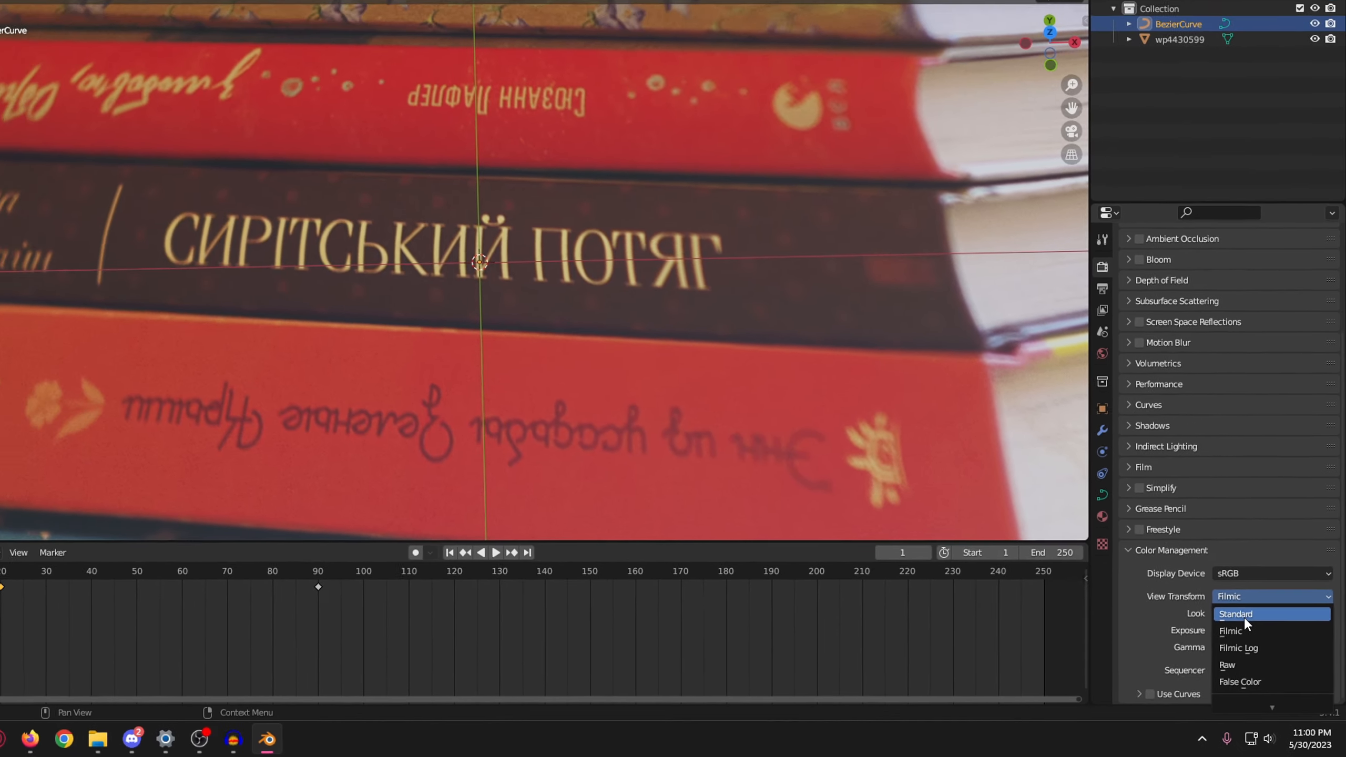
{"action": "left_click", "coordinate": [1222, 582]}
{"action": "scroll", "coordinate": [719, 429], "scroll_direction": "down", "scroll_amount": 8}
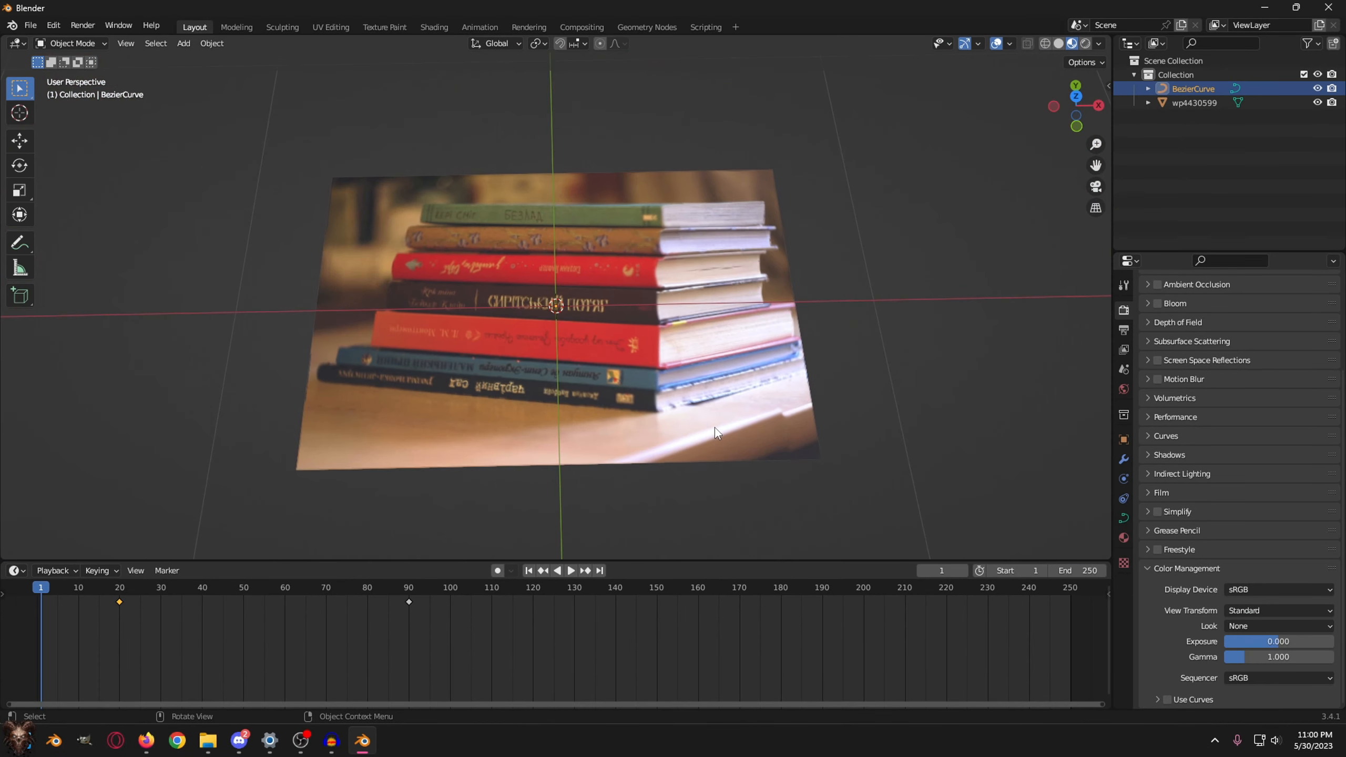
{"action": "scroll", "coordinate": [715, 428], "scroll_direction": "up", "scroll_amount": 4}
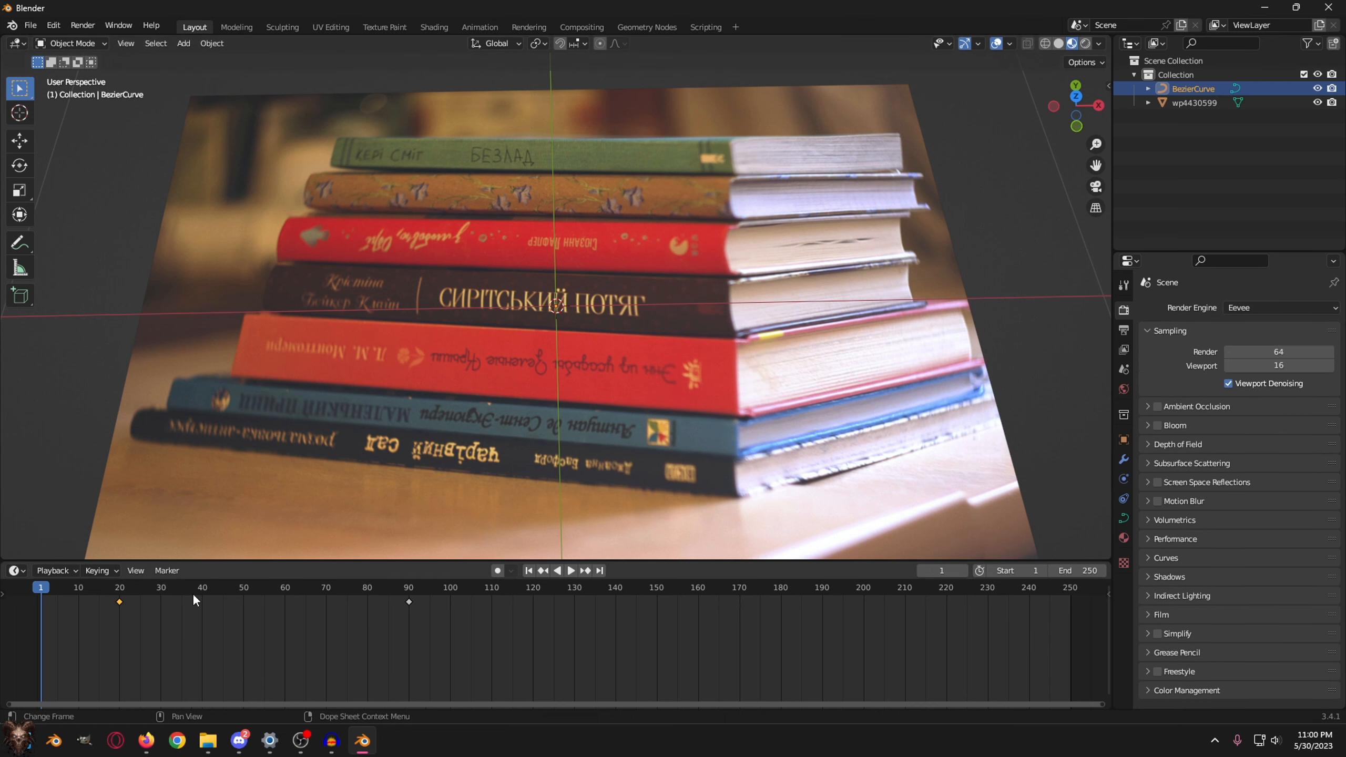
- Check the highlight at frame 110 and set the animation's end frame to 110
{"action": "left_click", "coordinate": [490, 587]}
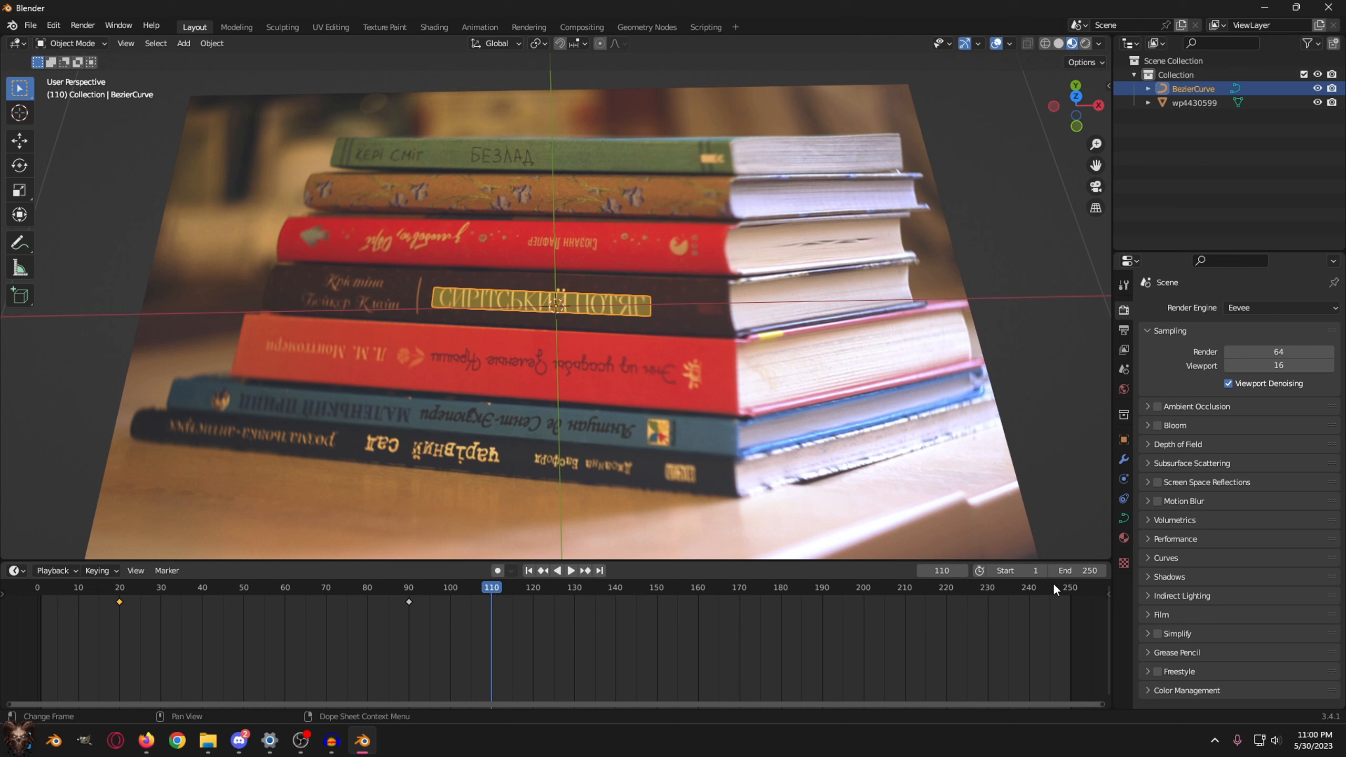
{"action": "left_click", "coordinate": [1080, 571]}
{"action": "type", "text": "110"}
{"action": "key", "text": "Return"}
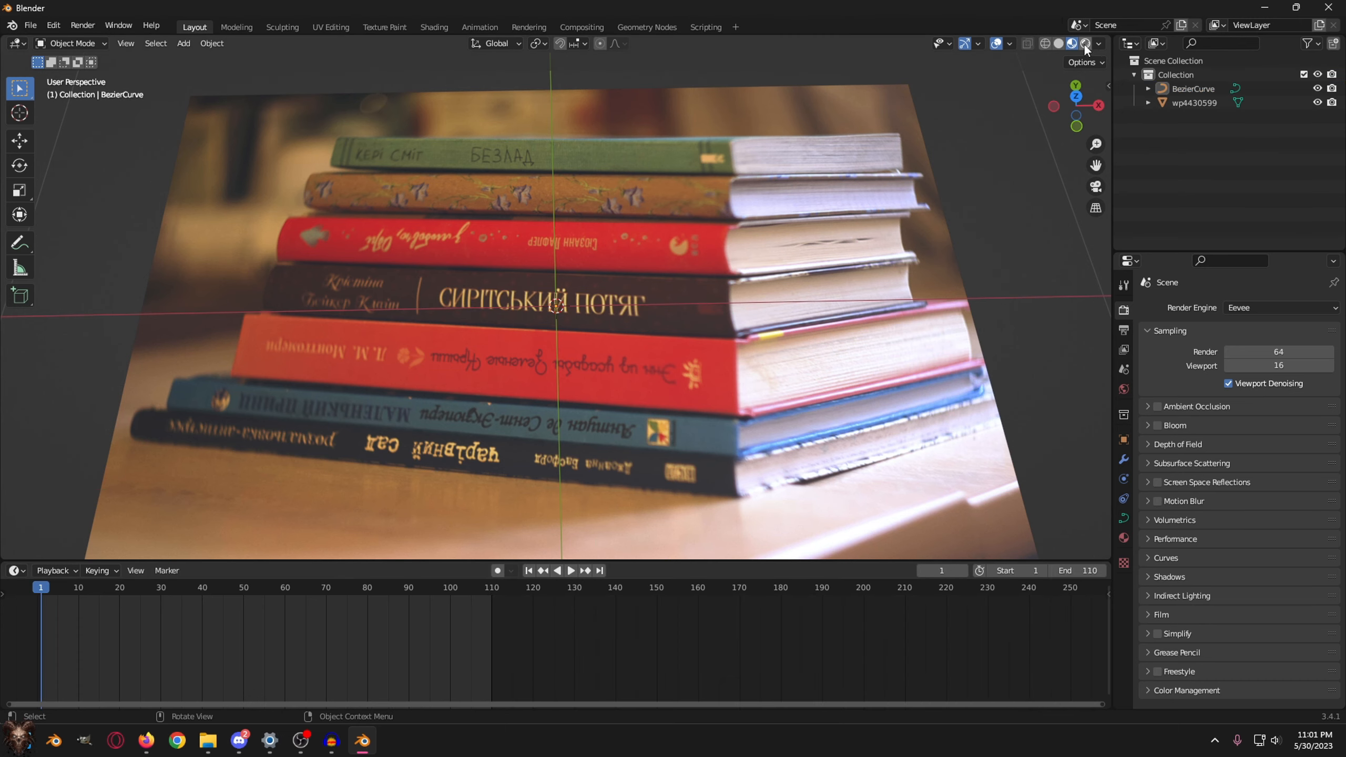
- Switch the viewport to rendered shading and add an area light to the scene
{"action": "left_click", "coordinate": [1085, 44]}
{"action": "mouse_move", "coordinate": [716, 344]}
{"action": "middle_mouse_down"}
{"action": "mouse_move", "coordinate": [862, 201]}
{"action": "mouse_move", "coordinate": [758, 304]}
{"action": "middle_mouse_up"}
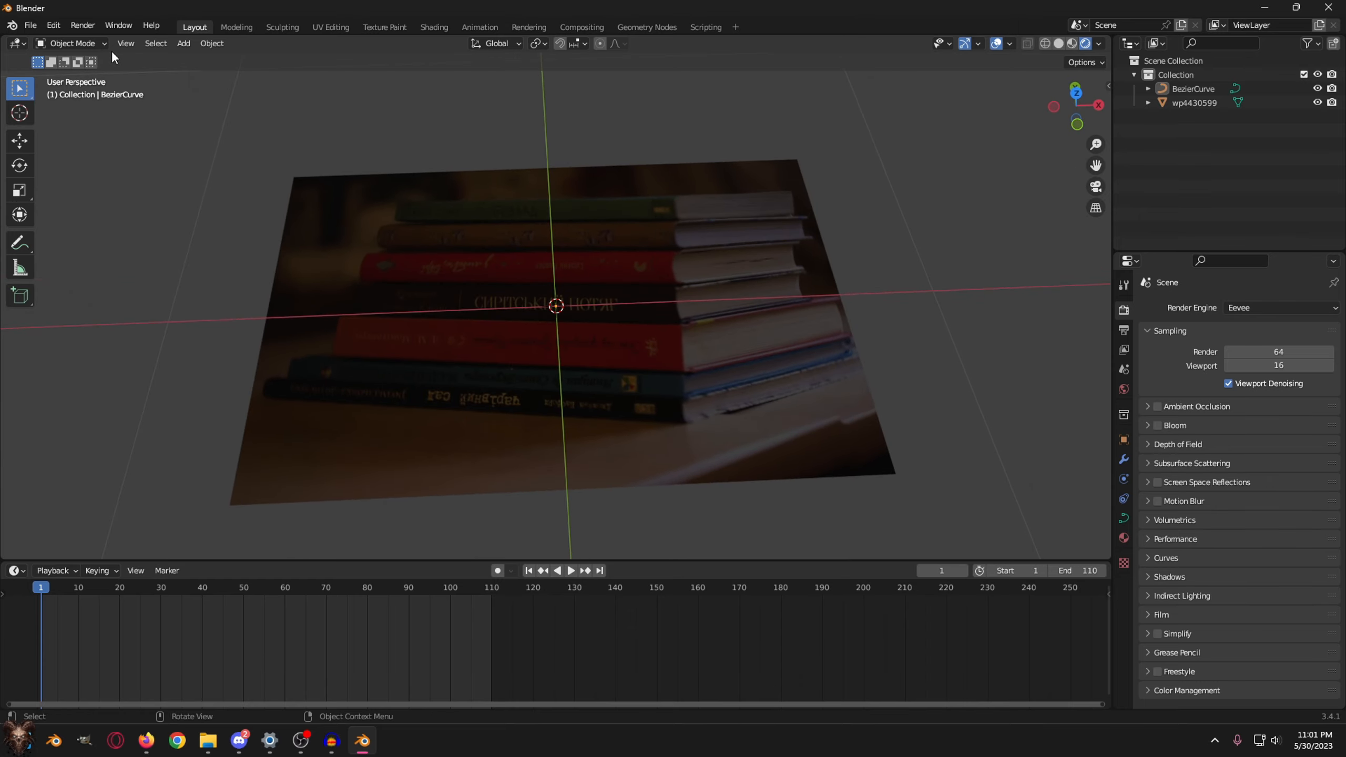
{"action": "left_click", "coordinate": [183, 43]}
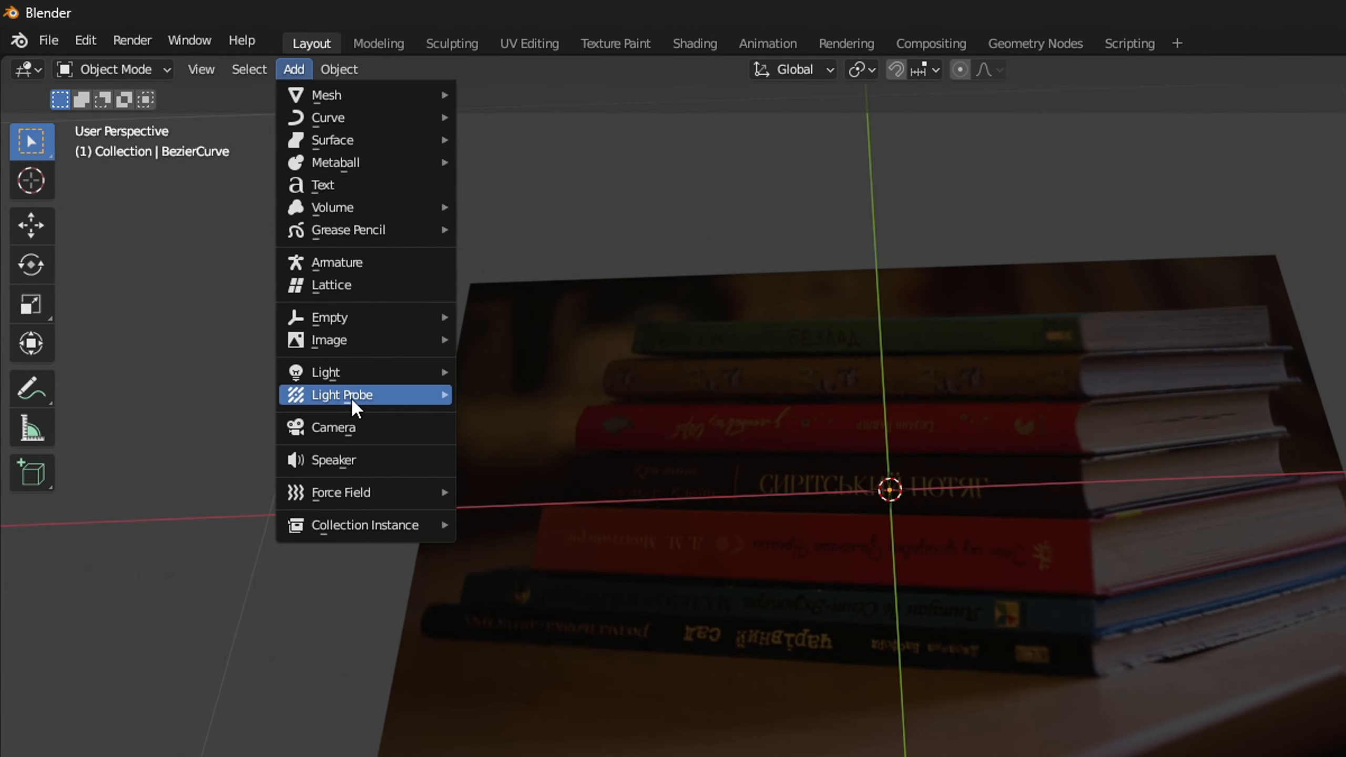
{"action": "mouse_move", "coordinate": [368, 374]}
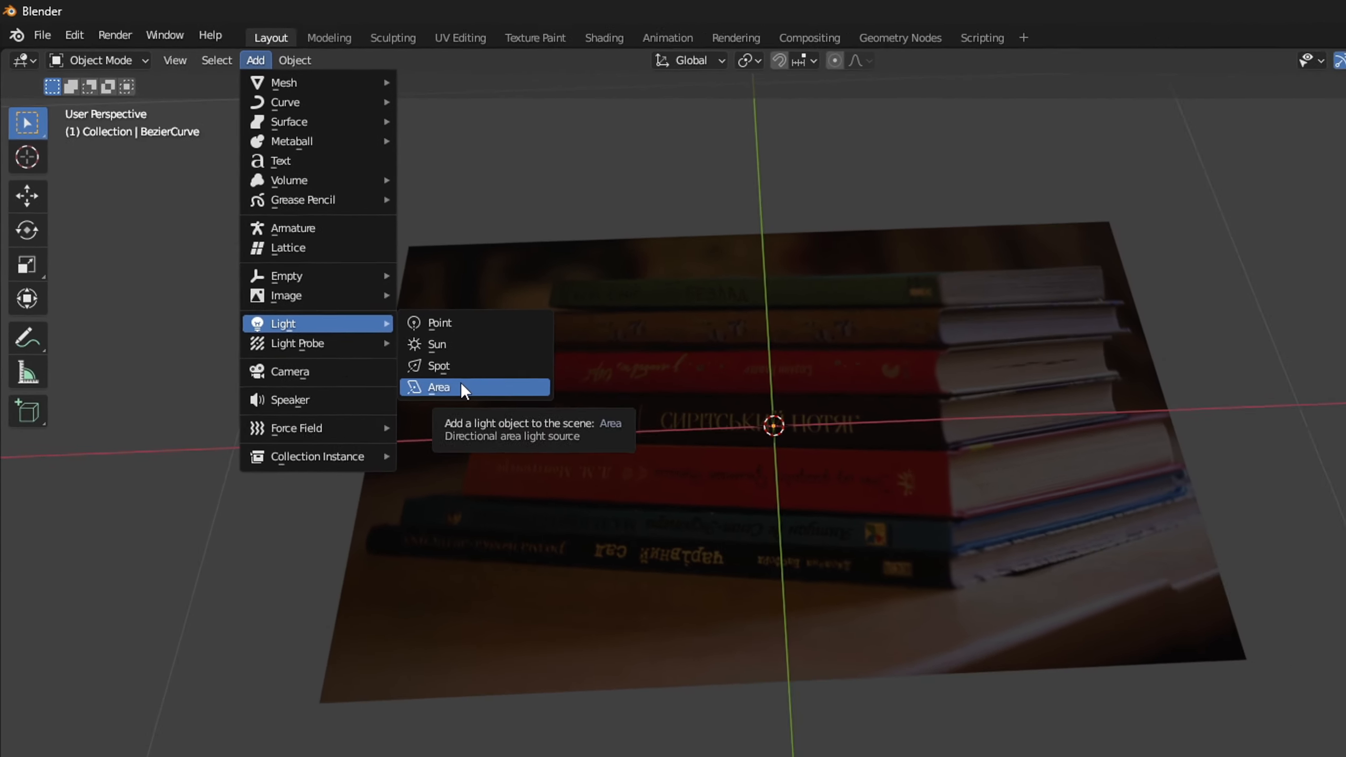
{"action": "left_click", "coordinate": [528, 444]}
- Raise the area light along the Z axis so it sits above the book image
{"action": "mouse_move", "coordinate": [570, 319]}
{"action": "middle_mouse_down"}
{"action": "mouse_move", "coordinate": [568, 300]}
{"action": "mouse_move", "coordinate": [582, 318]}
{"action": "middle_mouse_up"}
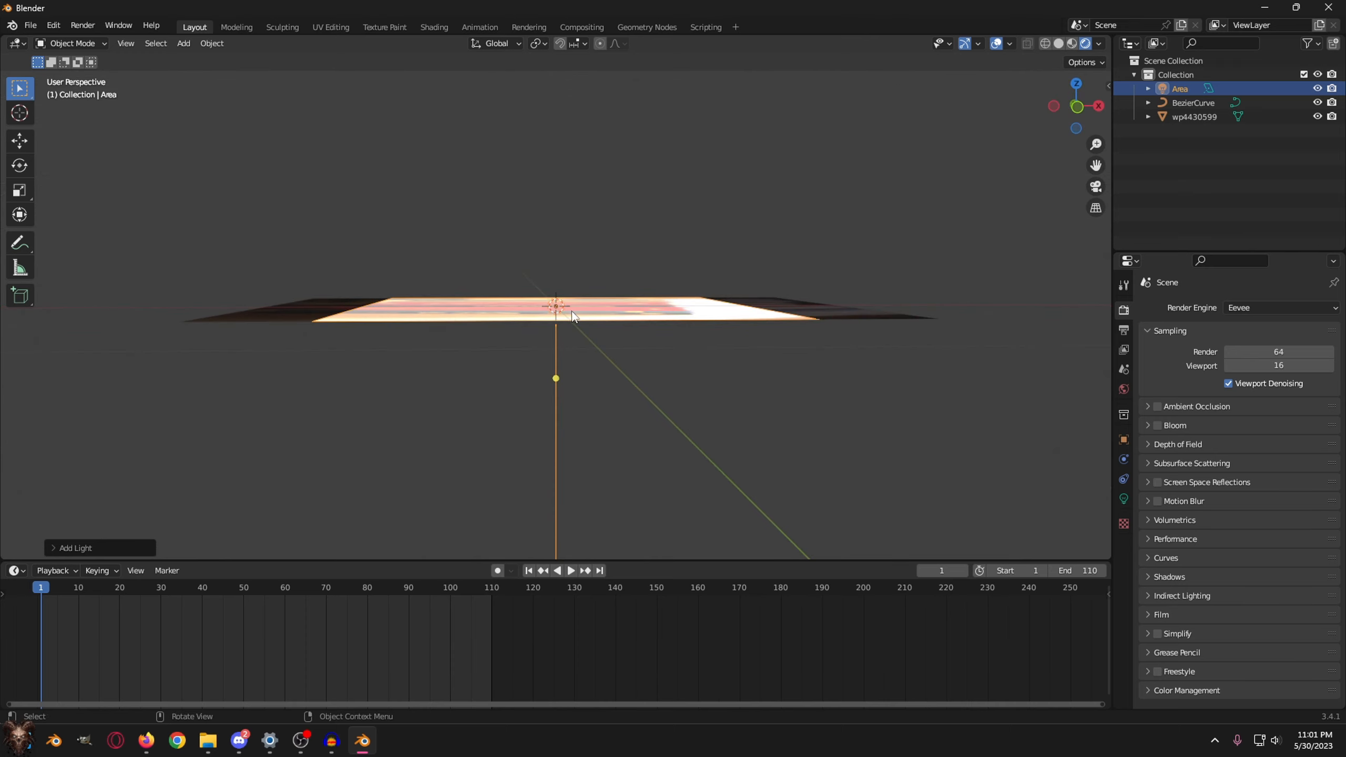
{"action": "left_click", "coordinate": [21, 143]}
{"action": "left_click_drag", "start_coordinate": [556, 249], "coordinate": [557, 55]}
{"action": "middle_click_drag", "start_coordinate": [588, 145], "coordinate": [590, 253]}
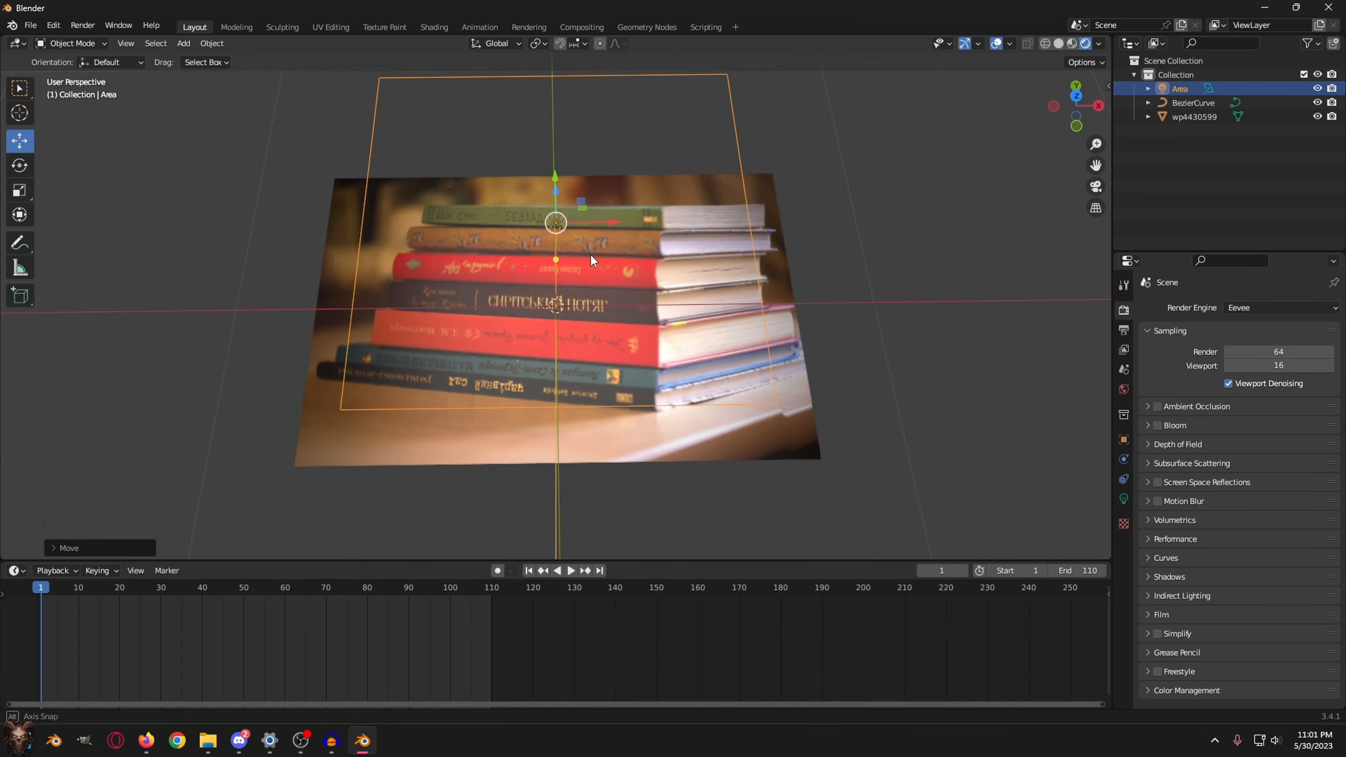
- Change the area light's shape to Rectangle and enlarge it to about 1.68 m by 1.11 m to cover the image
{"action": "left_click", "coordinate": [1208, 89]}
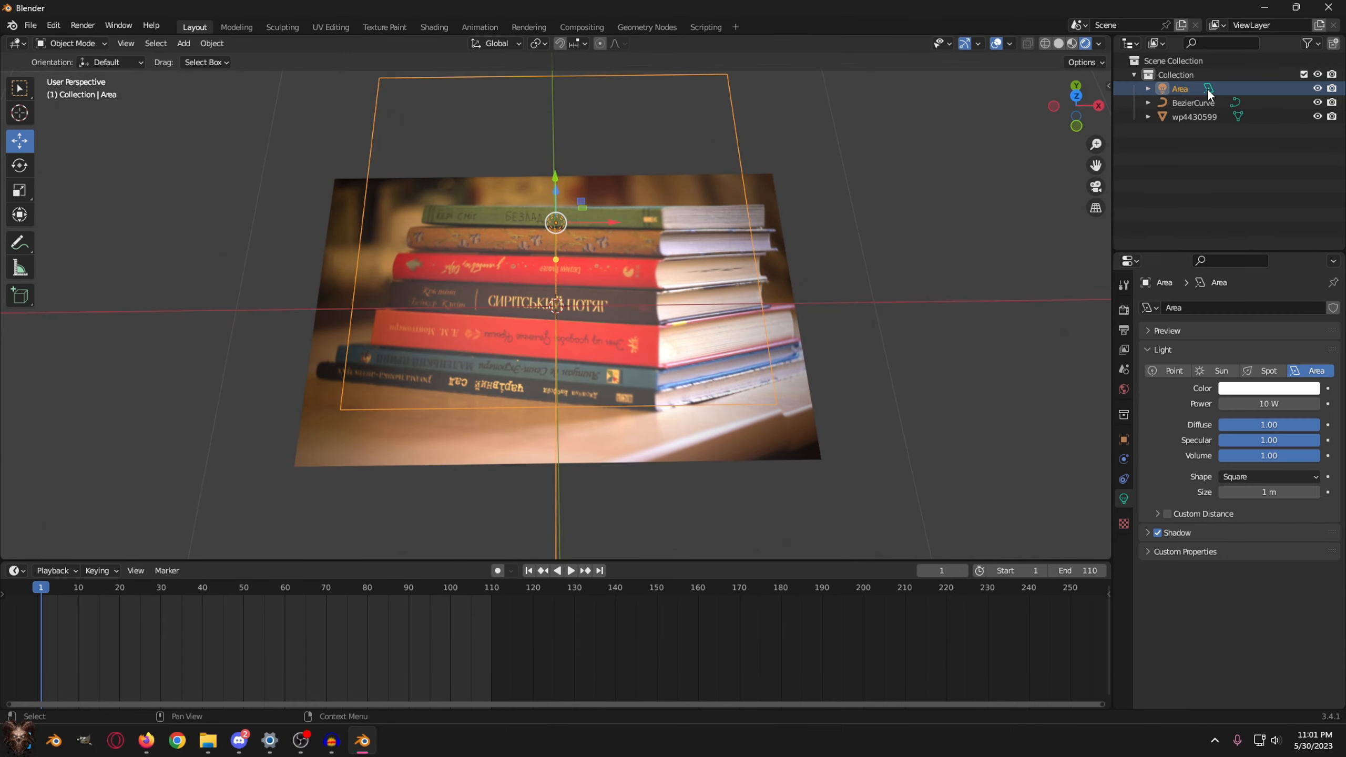
{"action": "left_click", "coordinate": [1258, 476]}
{"action": "left_click", "coordinate": [1254, 503]}
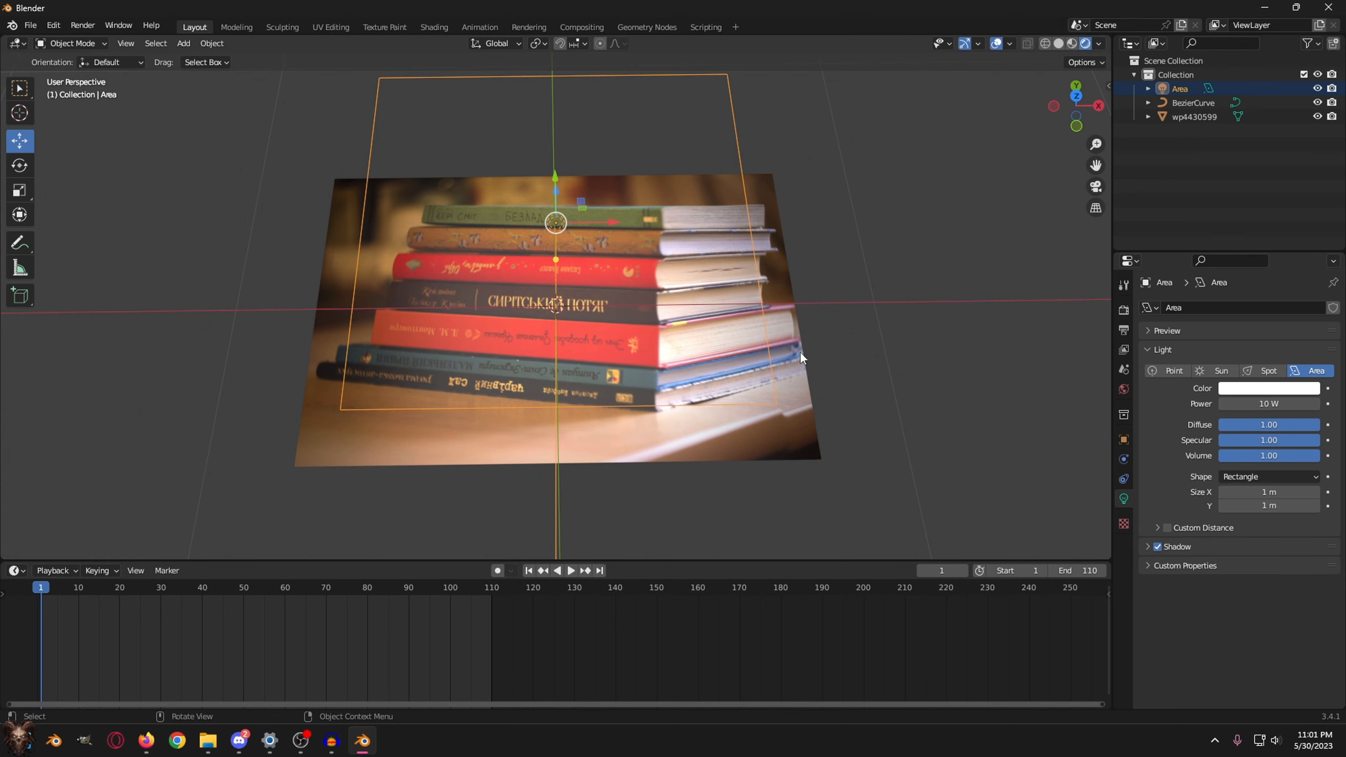
{"action": "left_click_drag", "start_coordinate": [765, 317], "coordinate": [1068, 363]}
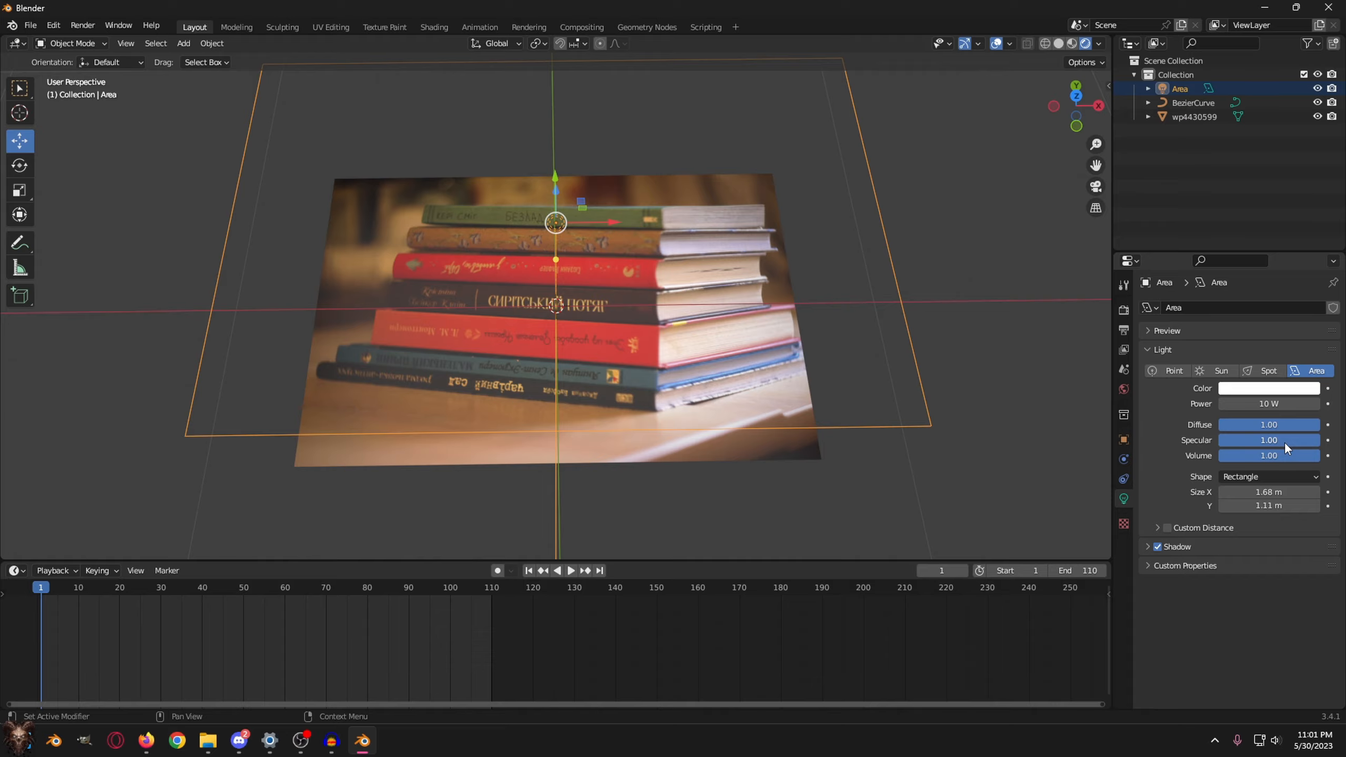
- Set the area light's Specular value to 0.00 to remove its reflection from the book image
{"action": "left_click_drag", "start_coordinate": [1285, 442], "coordinate": [1218, 443]}
{"action": "mouse_move", "coordinate": [937, 403]}
{"action": "middle_mouse_down"}
{"action": "mouse_move", "coordinate": [892, 405]}
{"action": "mouse_move", "coordinate": [1022, 315]}
{"action": "mouse_move", "coordinate": [1000, 394]}
{"action": "mouse_move", "coordinate": [880, 417]}
{"action": "mouse_move", "coordinate": [918, 419]}
{"action": "mouse_move", "coordinate": [931, 402]}
{"action": "middle_mouse_up"}
{"action": "mouse_move", "coordinate": [1226, 441]}
{"action": "left_mouse_down"}
{"action": "mouse_move", "coordinate": [1320, 441]}
{"action": "mouse_move", "coordinate": [1220, 441]}
{"action": "left_mouse_up"}
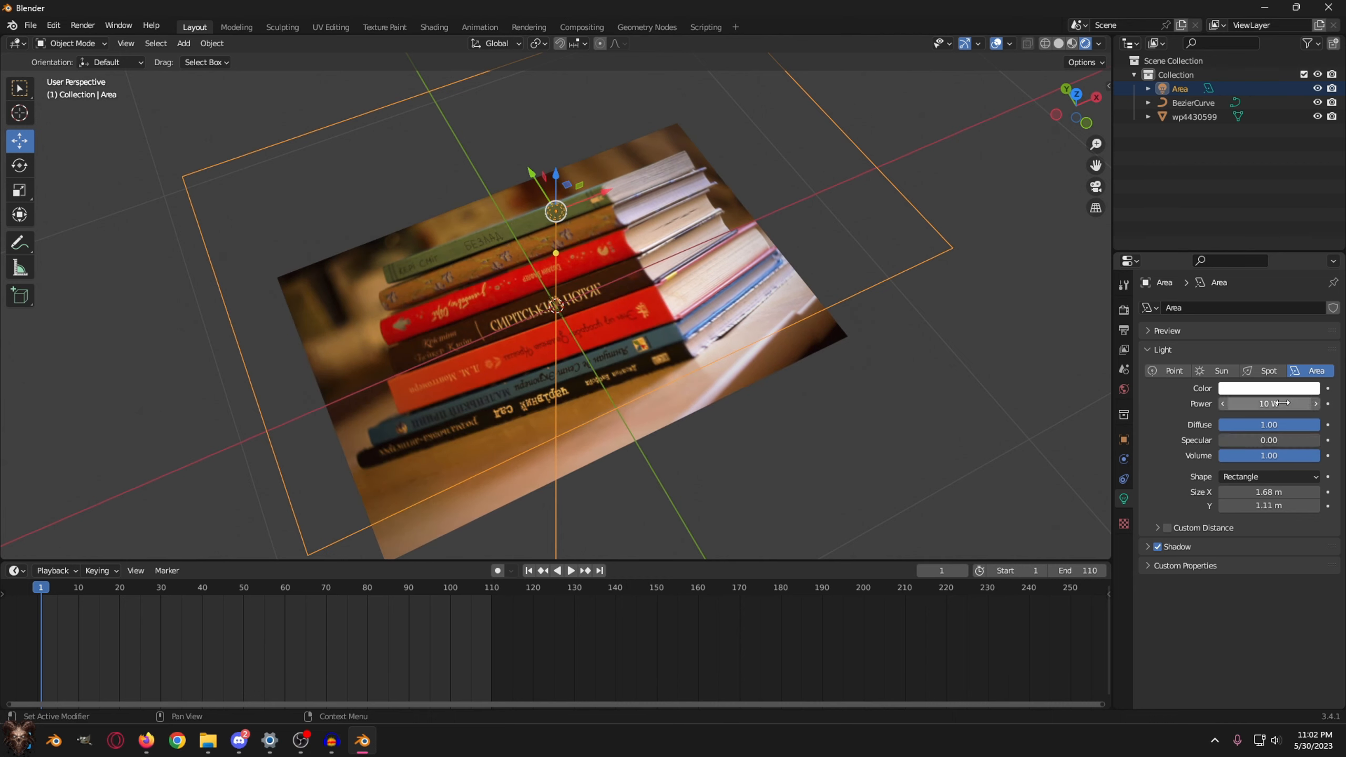
{"action": "middle_click_drag", "start_coordinate": [965, 351], "coordinate": [911, 389]}
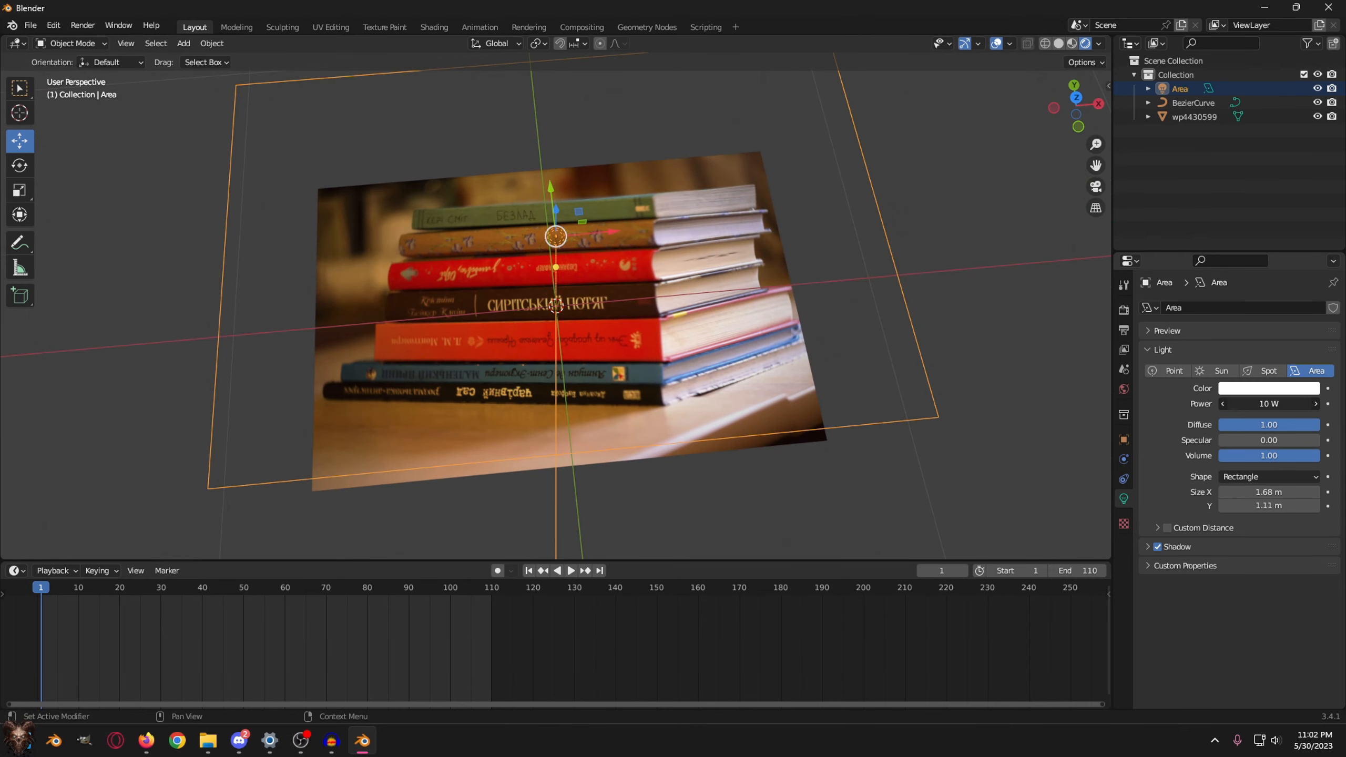
{"action": "left_click", "coordinate": [1259, 403]}
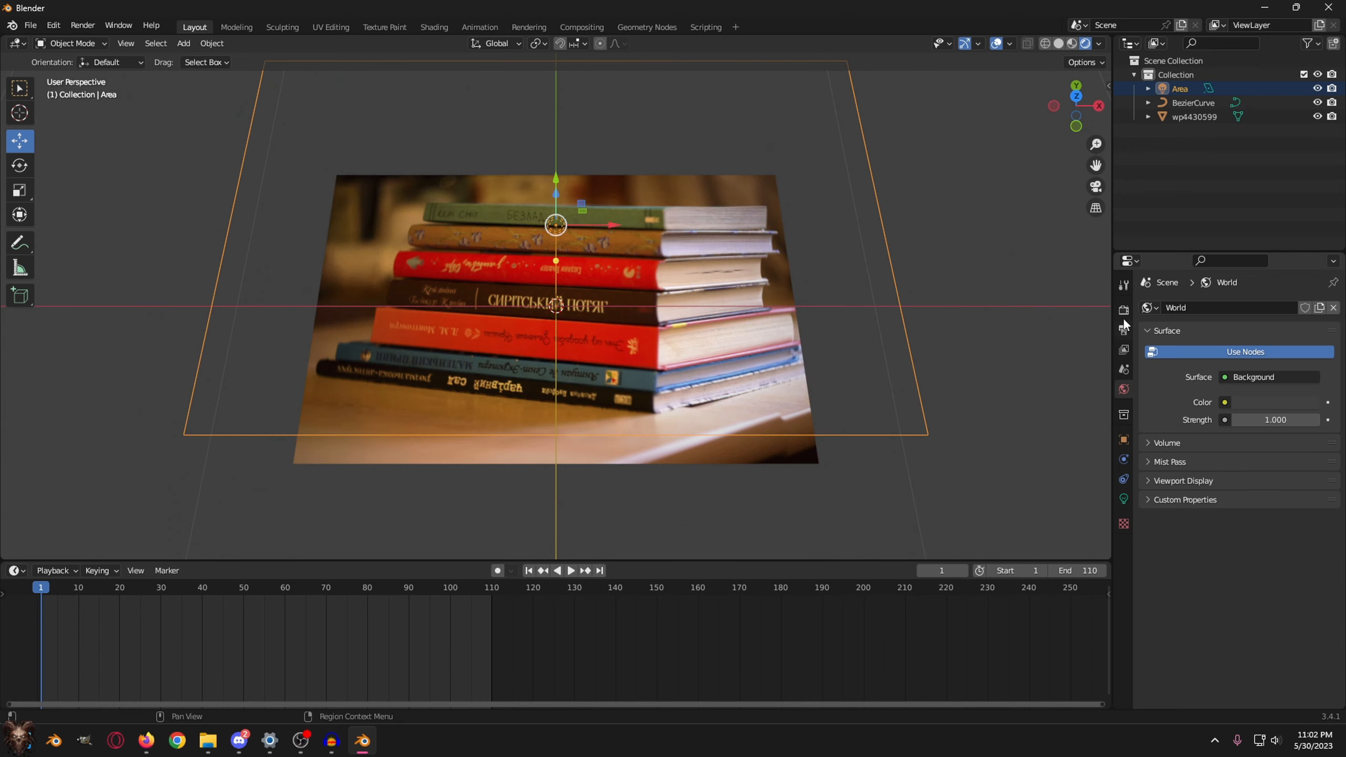
{"action": "left_click", "coordinate": [187, 43]}
{"action": "mouse_move", "coordinate": [232, 200]}
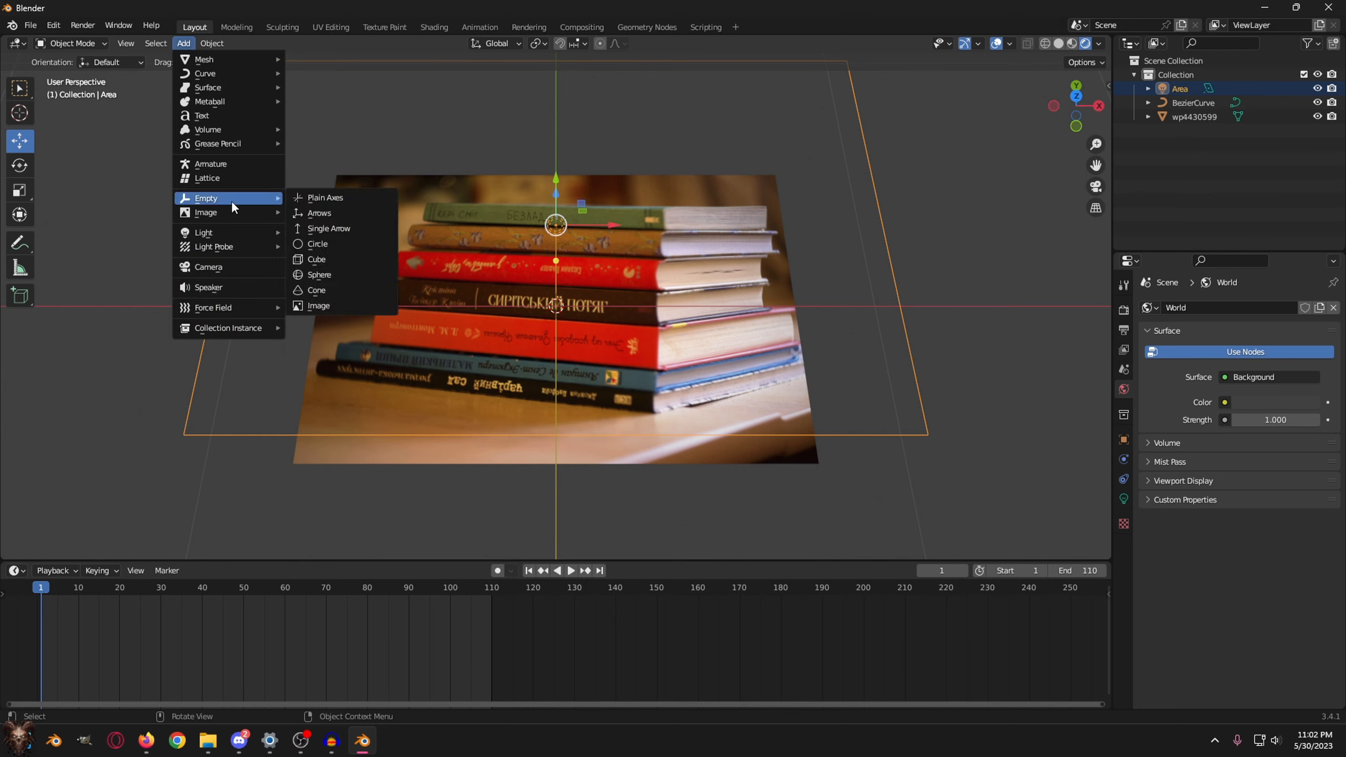
{"action": "left_click", "coordinate": [218, 267]}
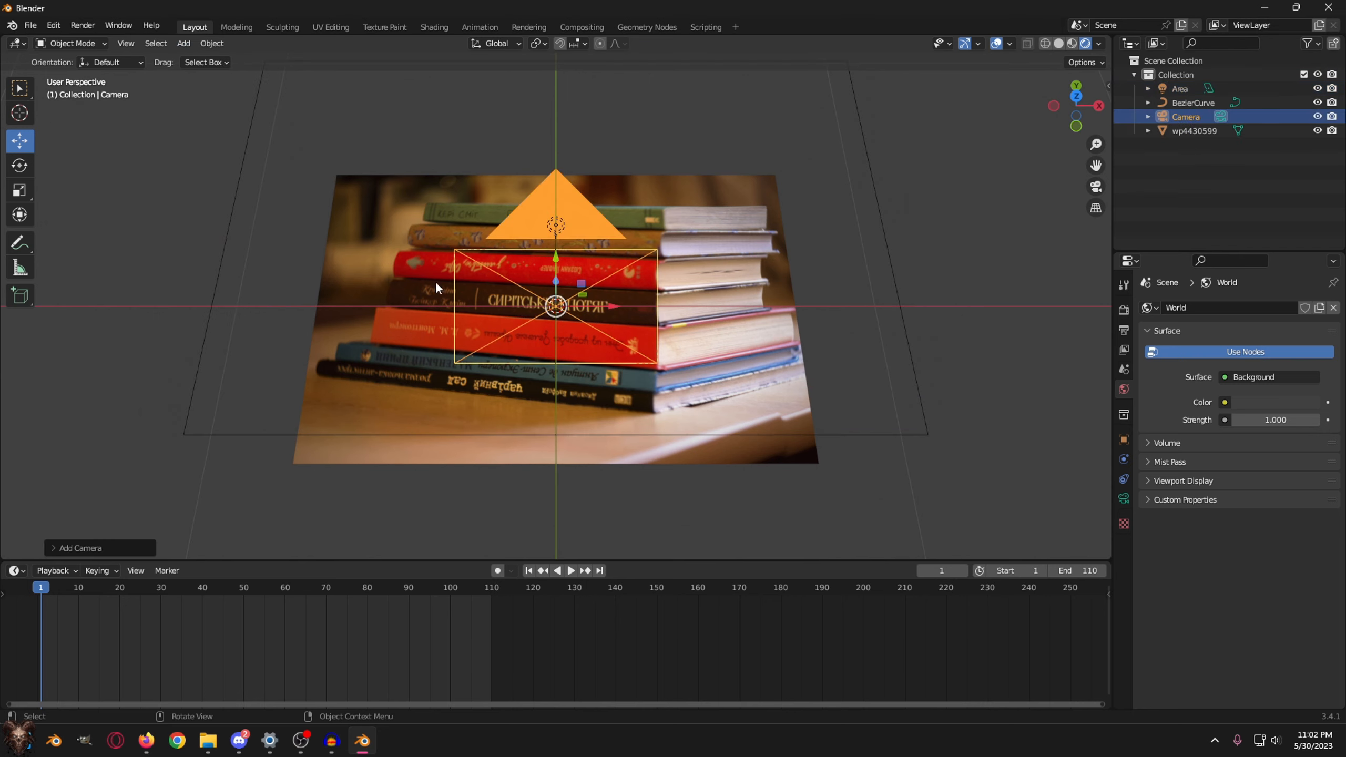
{"action": "middle_click_drag", "start_coordinate": [435, 281], "coordinate": [574, 244]}
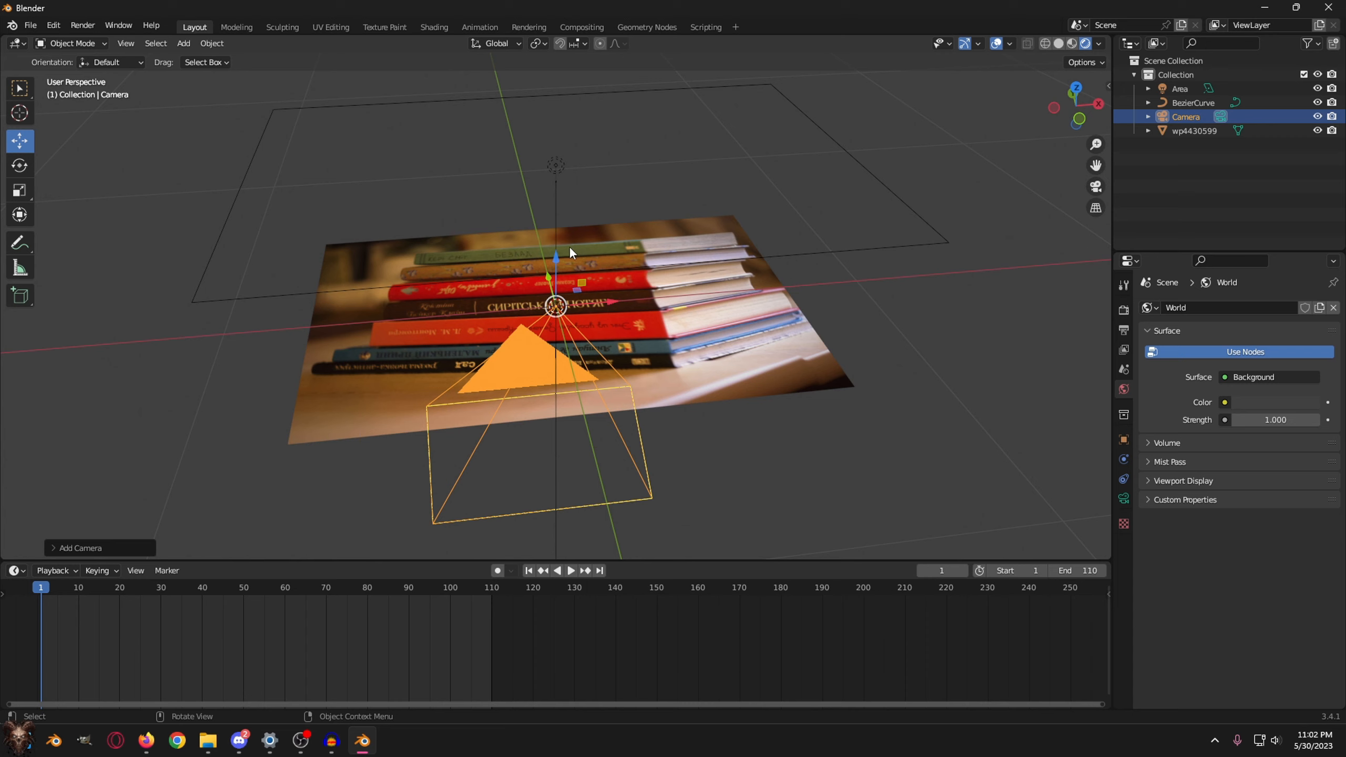
{"action": "key", "text": "Delete"}
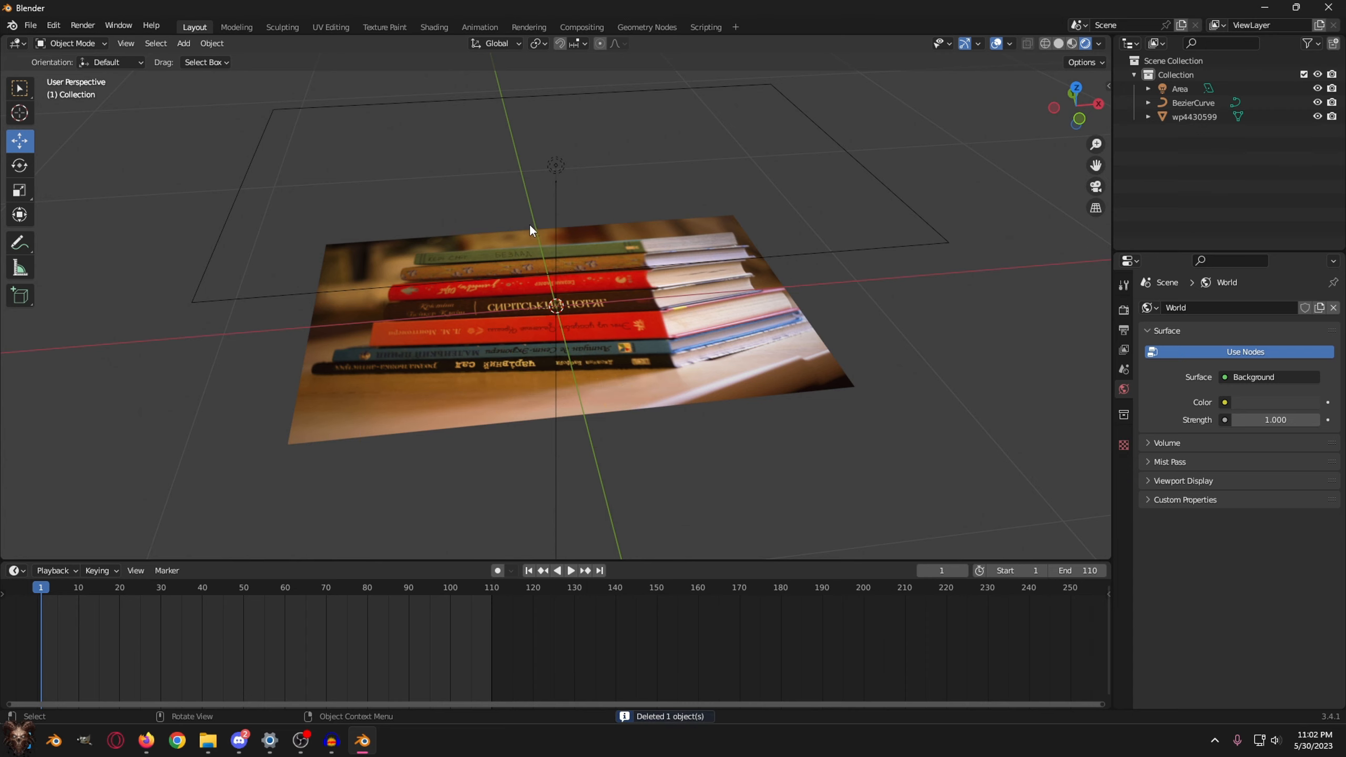
- Add a camera aligned to the top view and raise it along the Z axis above the area light
{"action": "key", "text": "KP_7"}
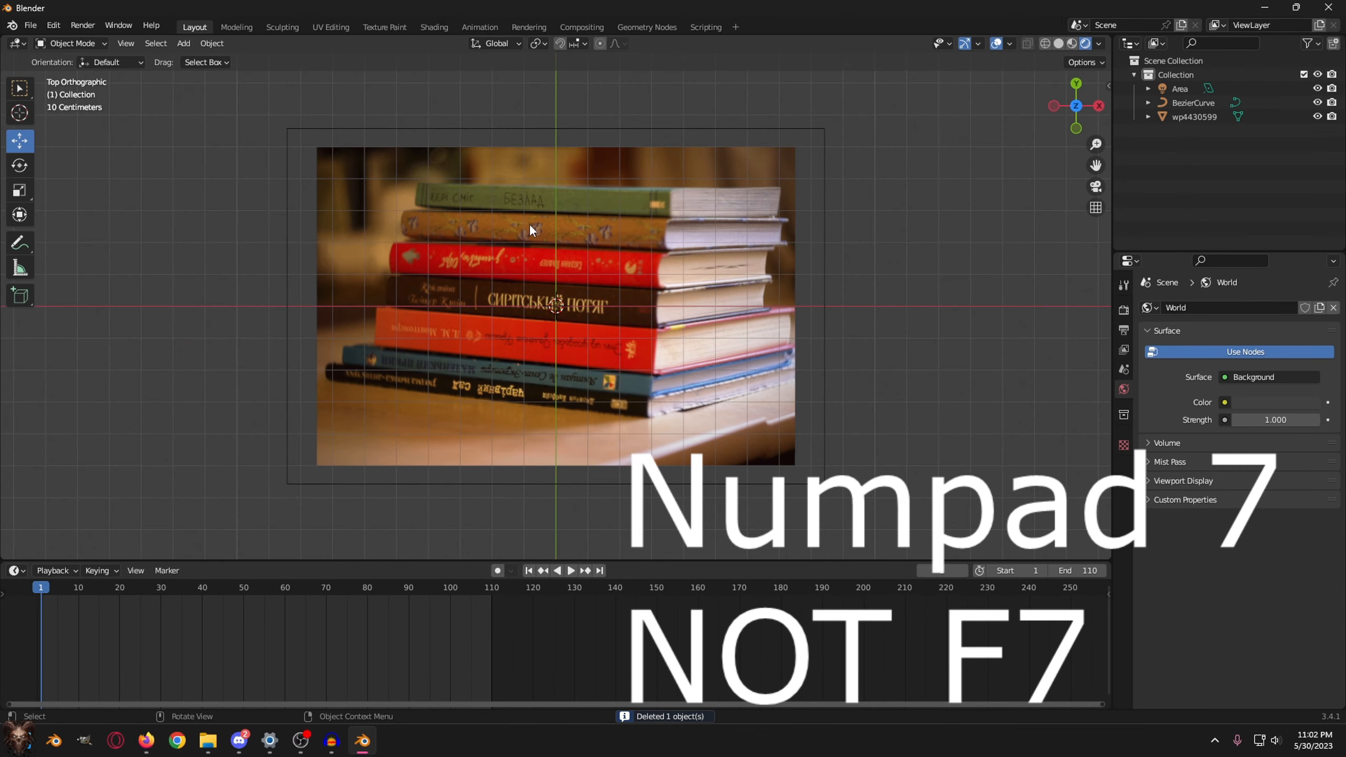
{"action": "left_click", "coordinate": [186, 45]}
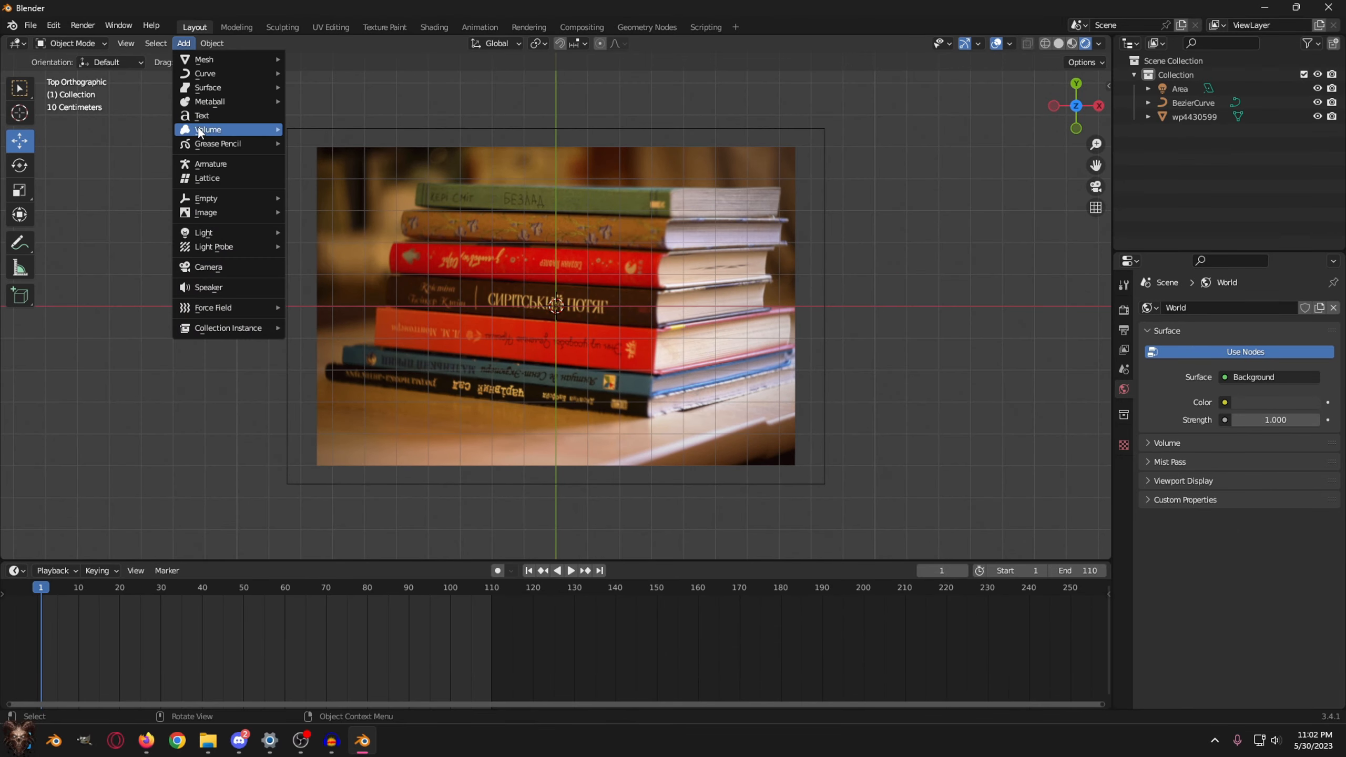
{"action": "left_click", "coordinate": [225, 266]}
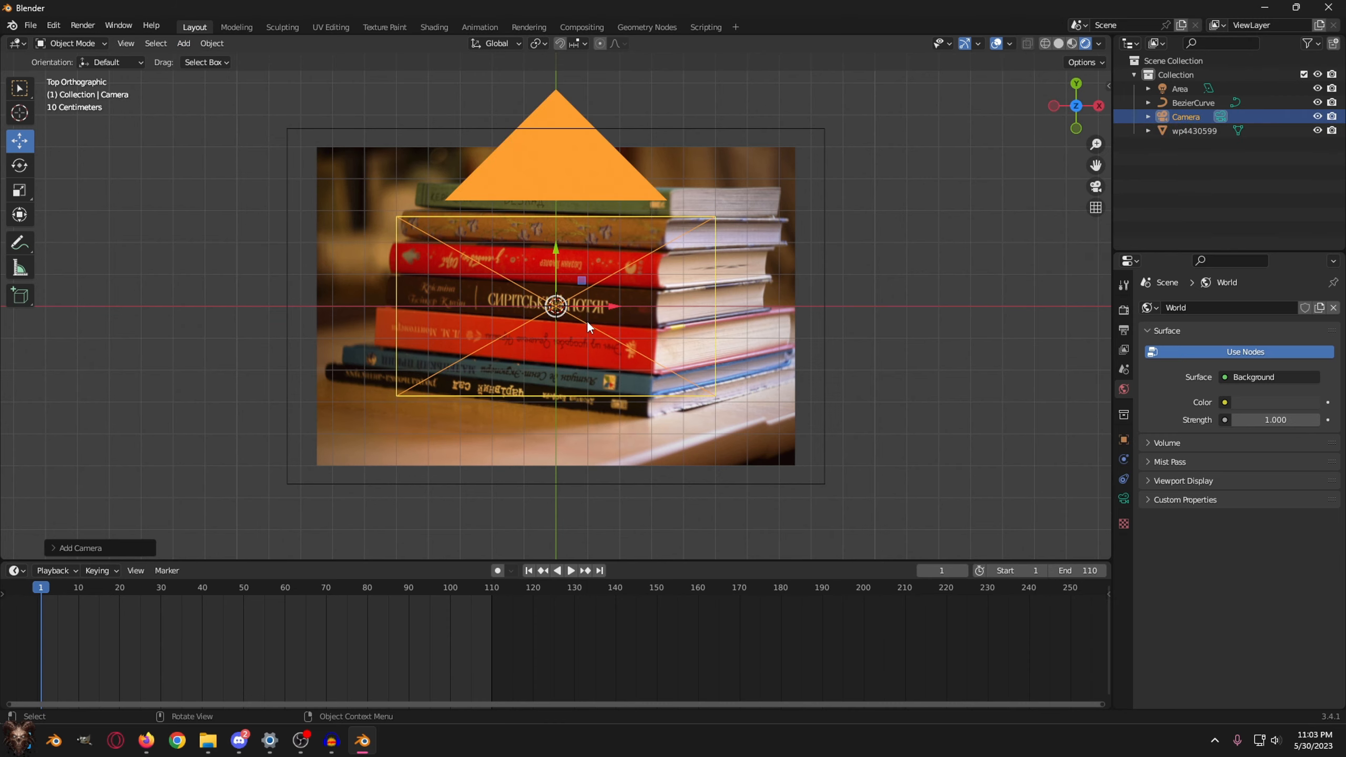
{"action": "middle_click_drag", "start_coordinate": [587, 319], "coordinate": [553, 250]}
{"action": "left_click", "coordinate": [555, 256]}
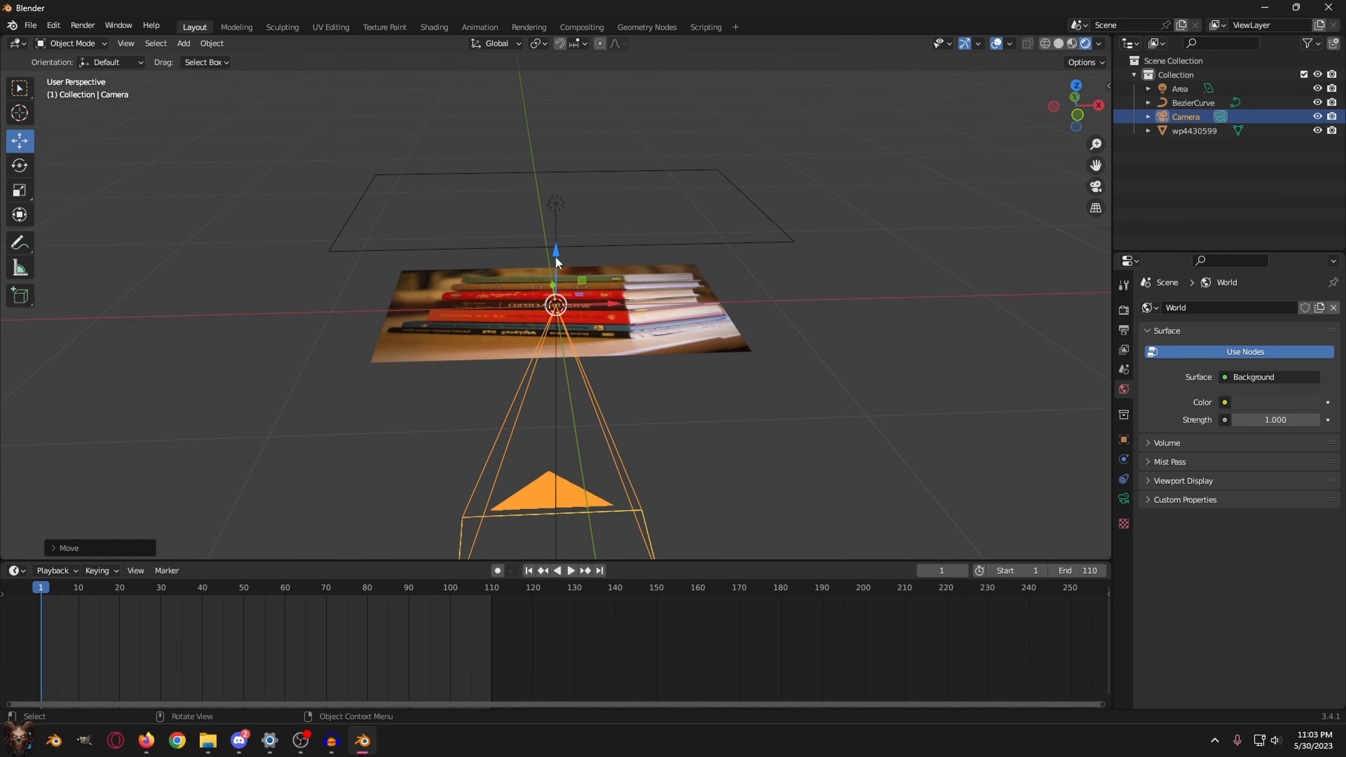
{"action": "left_click_drag", "start_coordinate": [555, 256], "coordinate": [557, 163]}
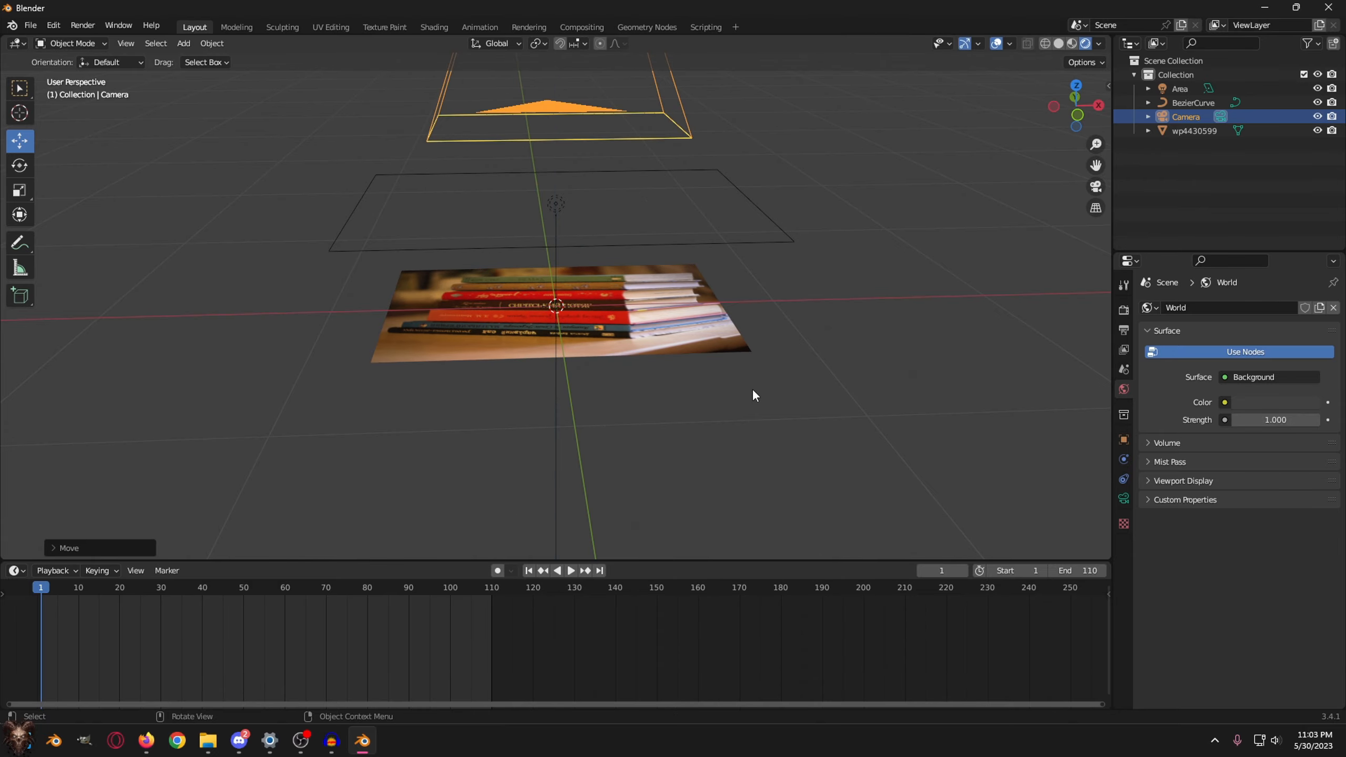
- Through the camera view, move the camera closer along its local Z axis until the book image fills the frame
{"action": "key", "text": "KP_0"}
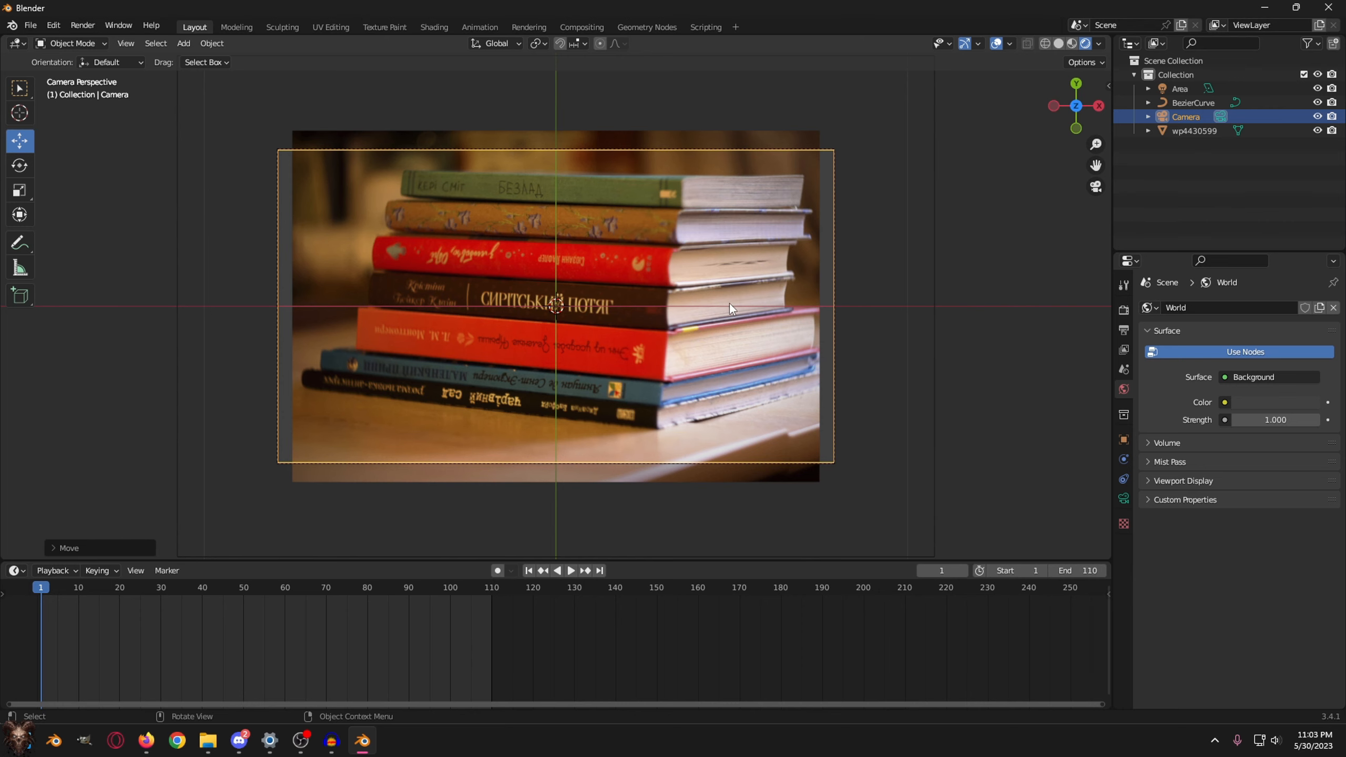
{"action": "key", "text": "g"}
{"action": "key", "text": "z"}
{"action": "key", "text": "z"}
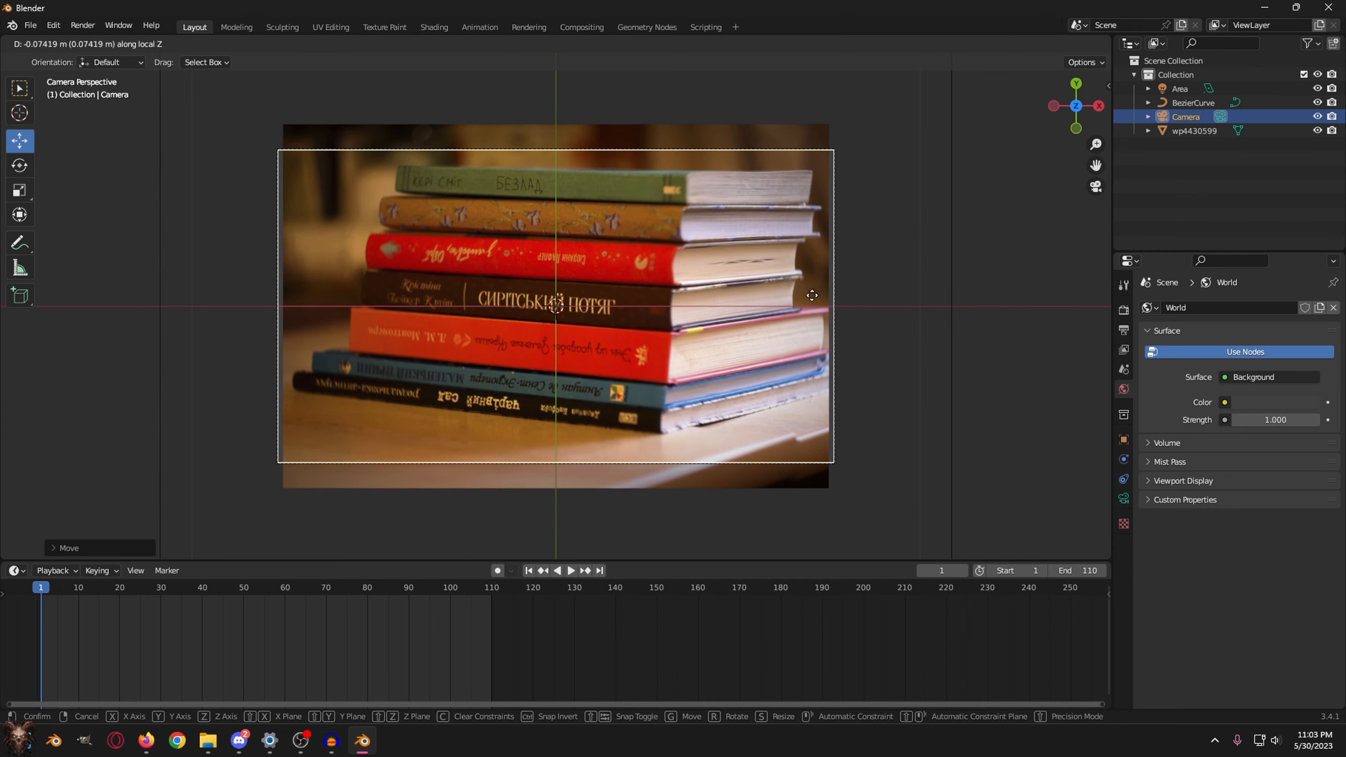
{"action": "left_click", "coordinate": [741, 289]}
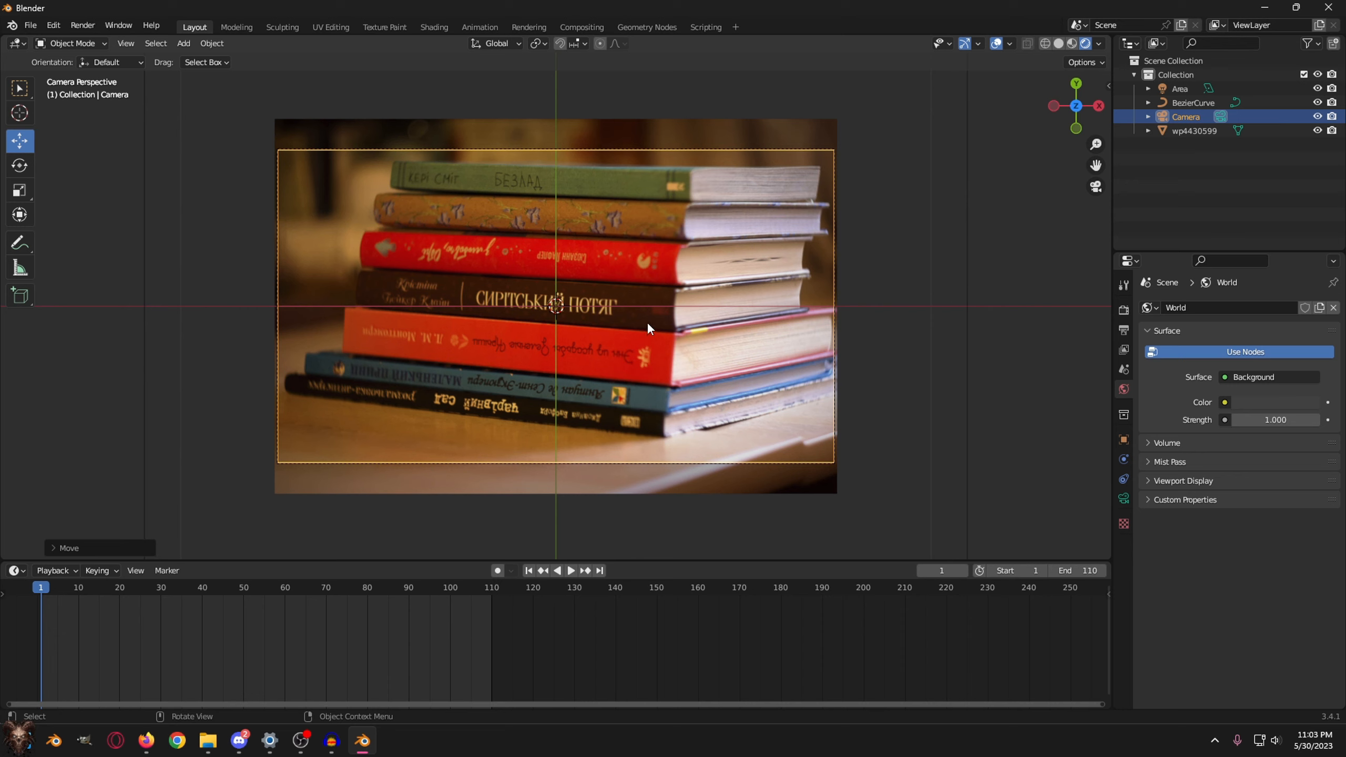
{"action": "key", "text": "KP_0"}
- Render the full animation and close the render window once the last frame is done
{"action": "left_click", "coordinate": [81, 26]}
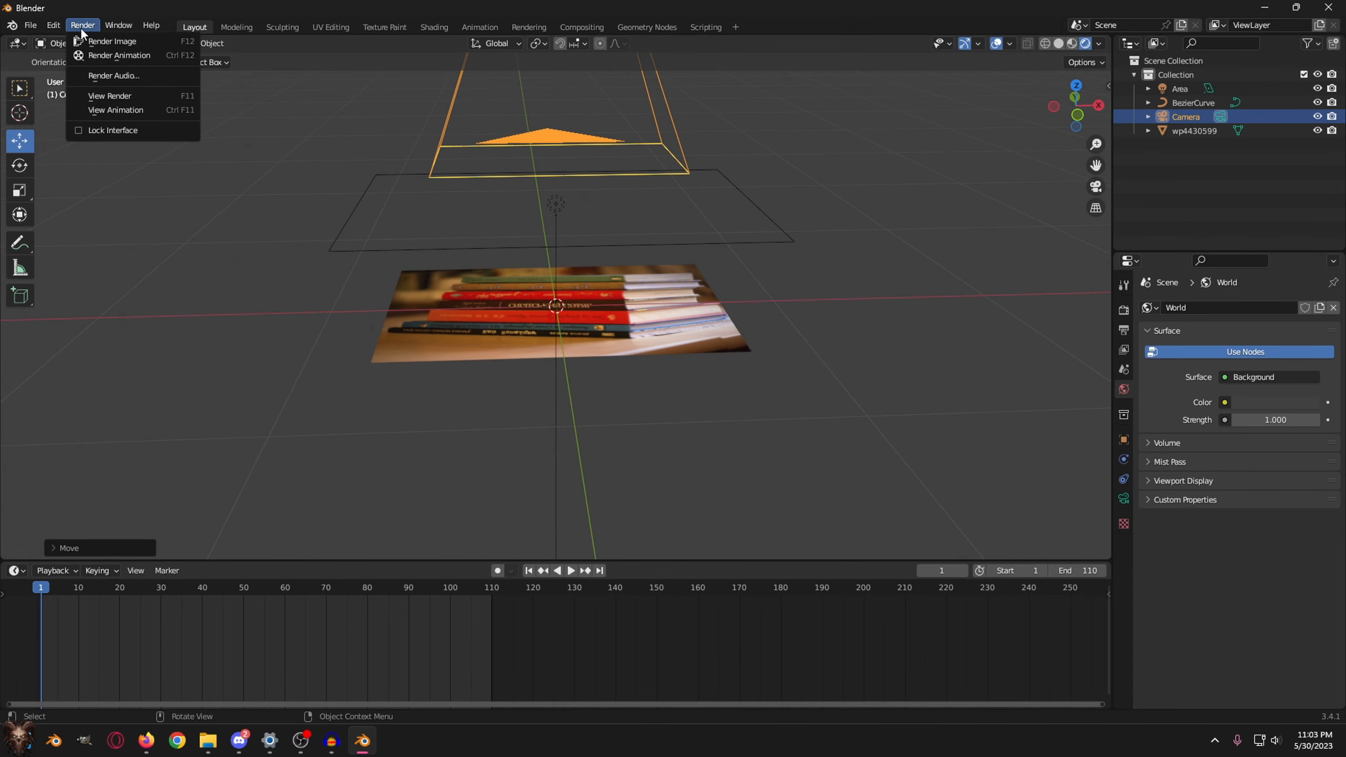
{"action": "left_click", "coordinate": [116, 57]}
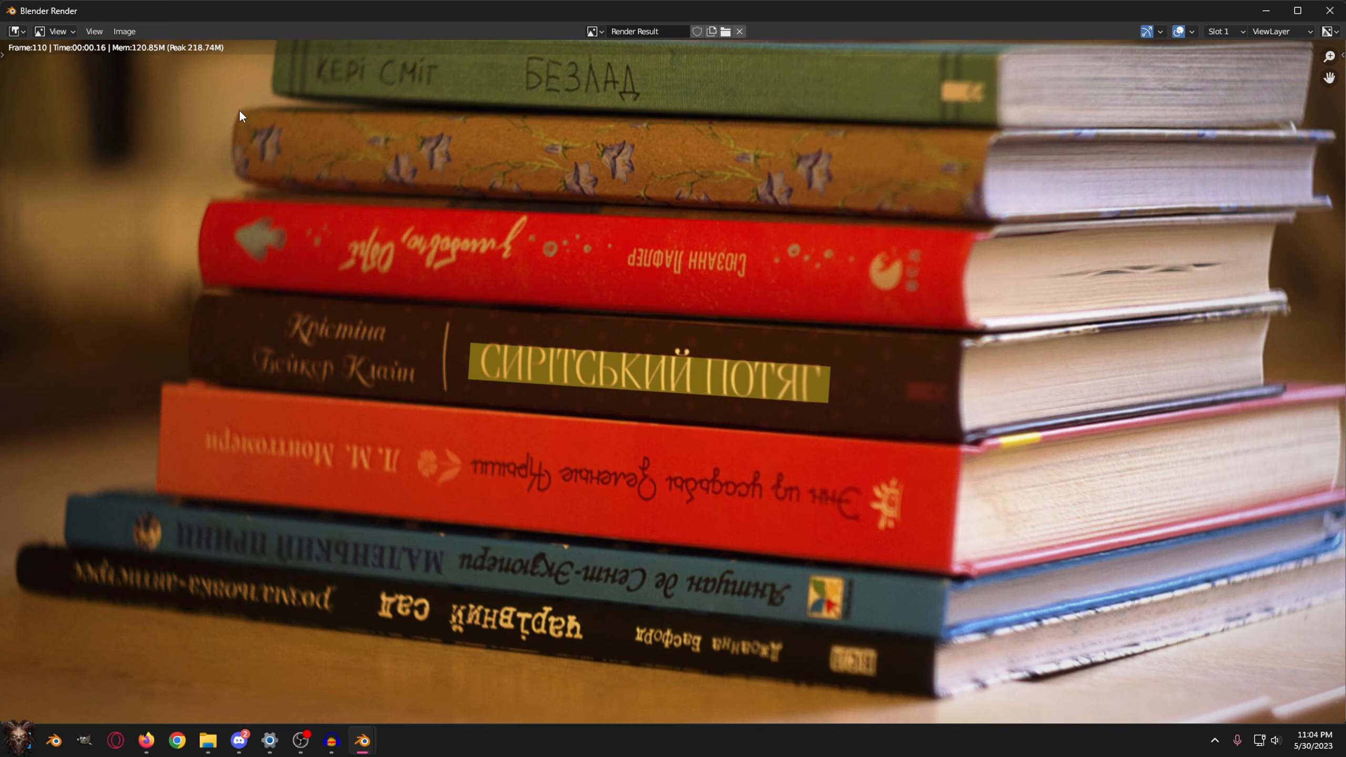
{"action": "left_click", "coordinate": [1330, 11]}
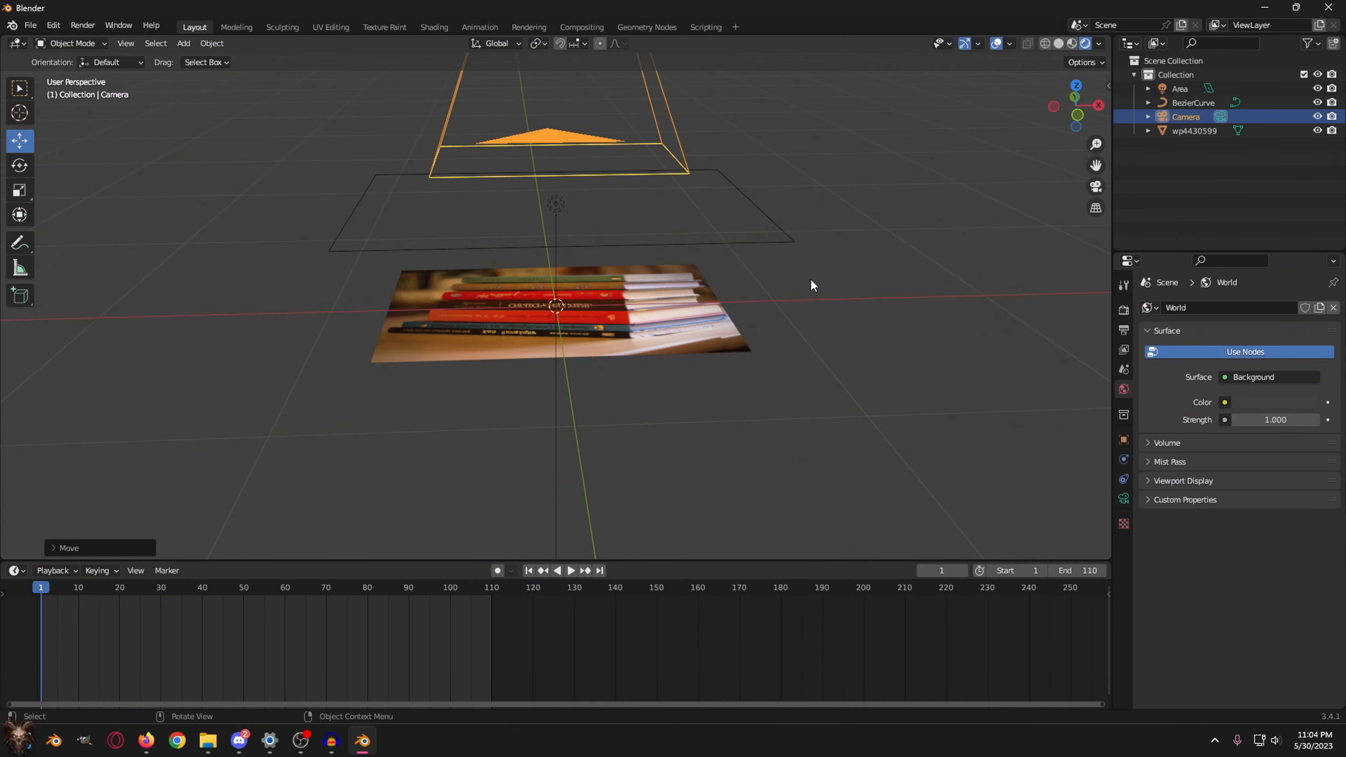
- Switch to OBS Studio and remux 0001-0110.mkv from the Videos folder into 0001-0110.mp4
{"action": "key", "text": "alt+Tab"}
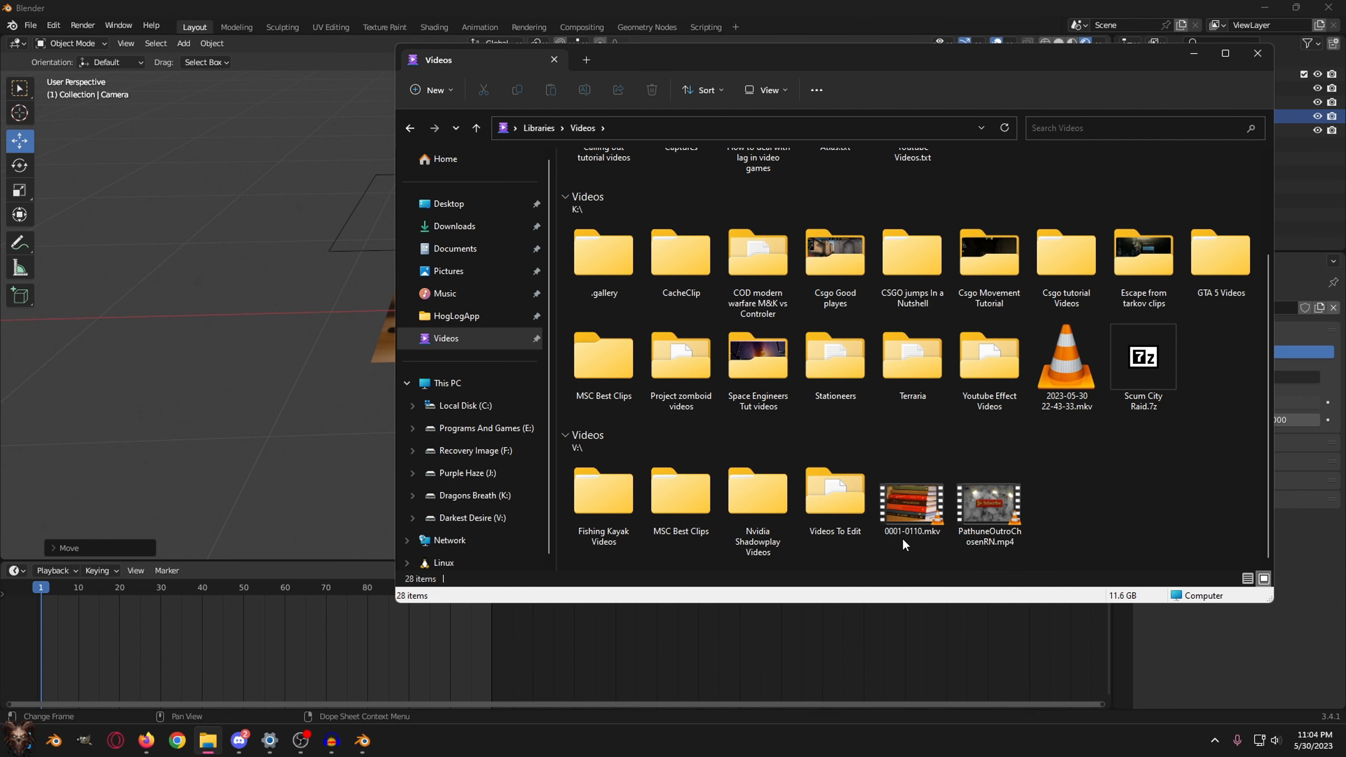
{"action": "left_click_drag", "start_coordinate": [160, 253], "coordinate": [191, 269]}
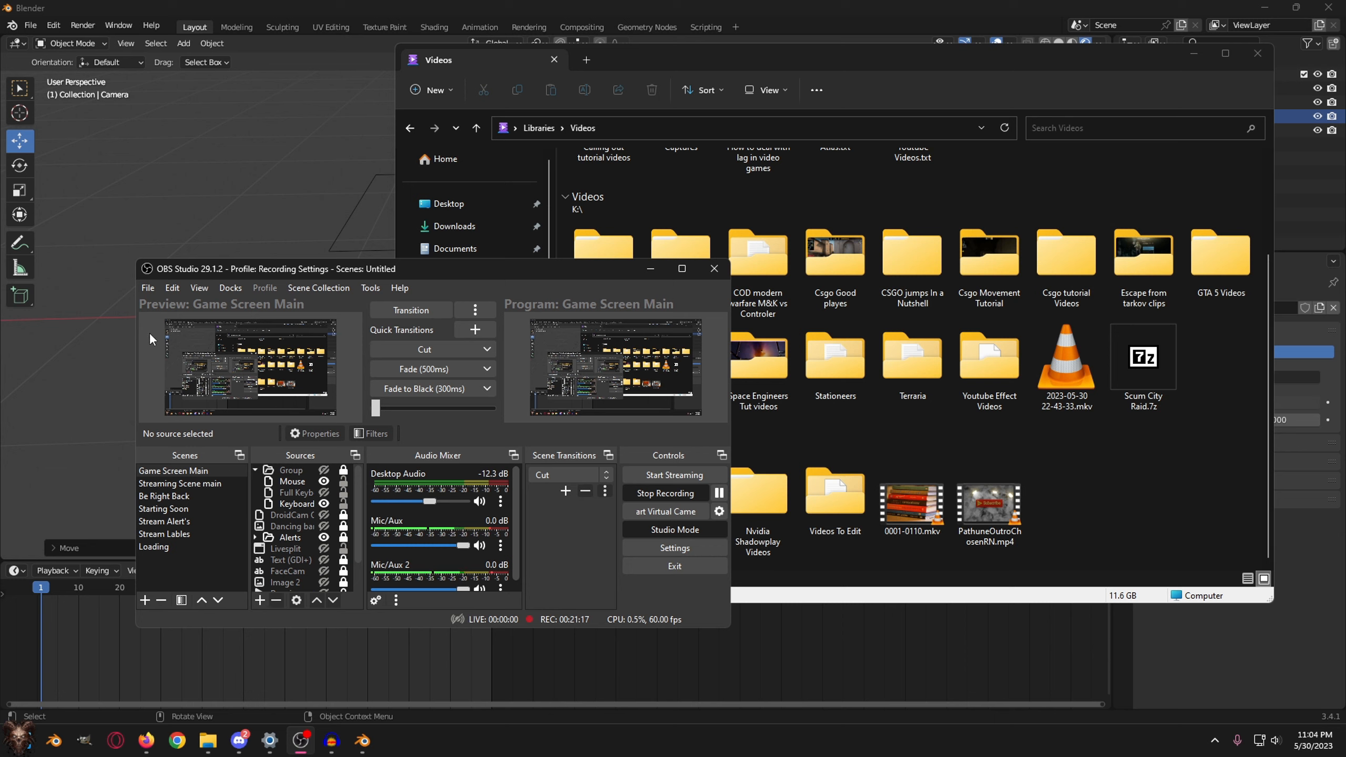
{"action": "left_click", "coordinate": [150, 291]}
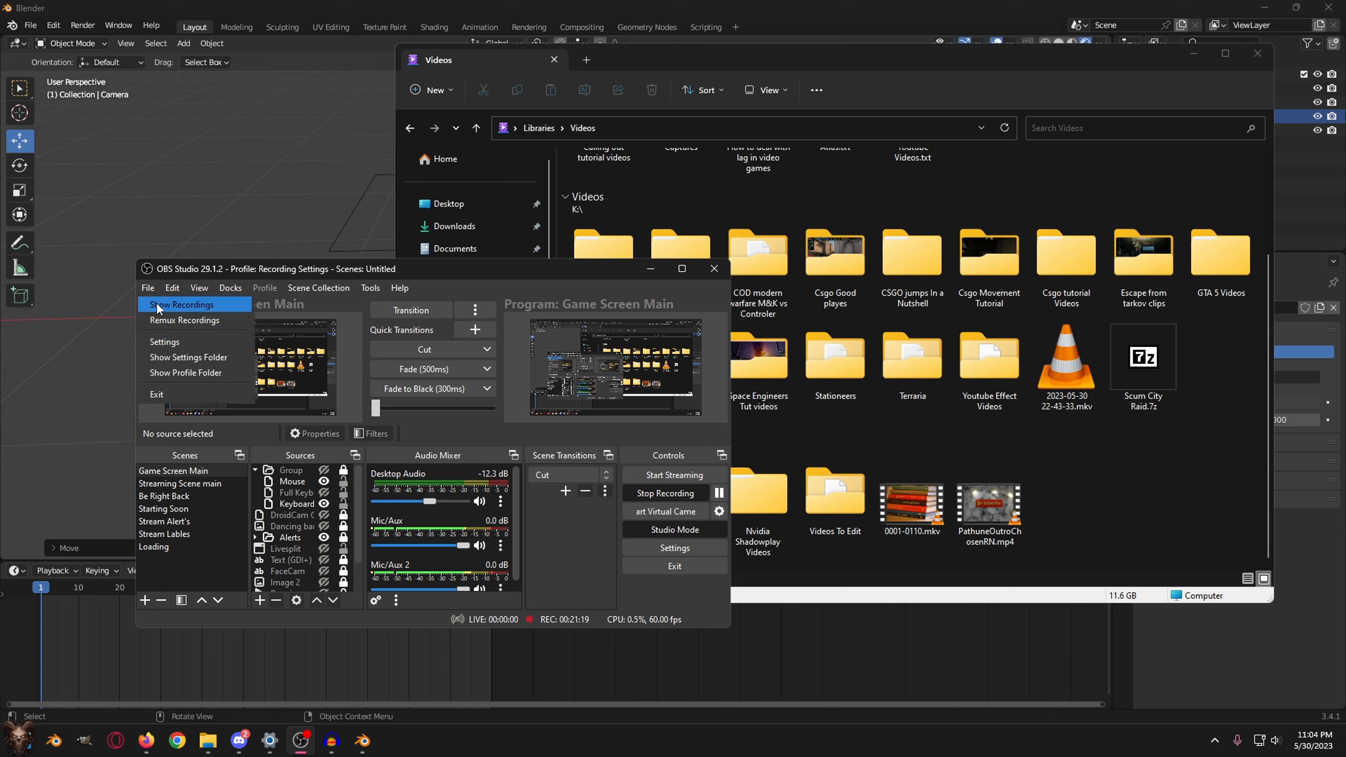
{"action": "left_click", "coordinate": [170, 320]}
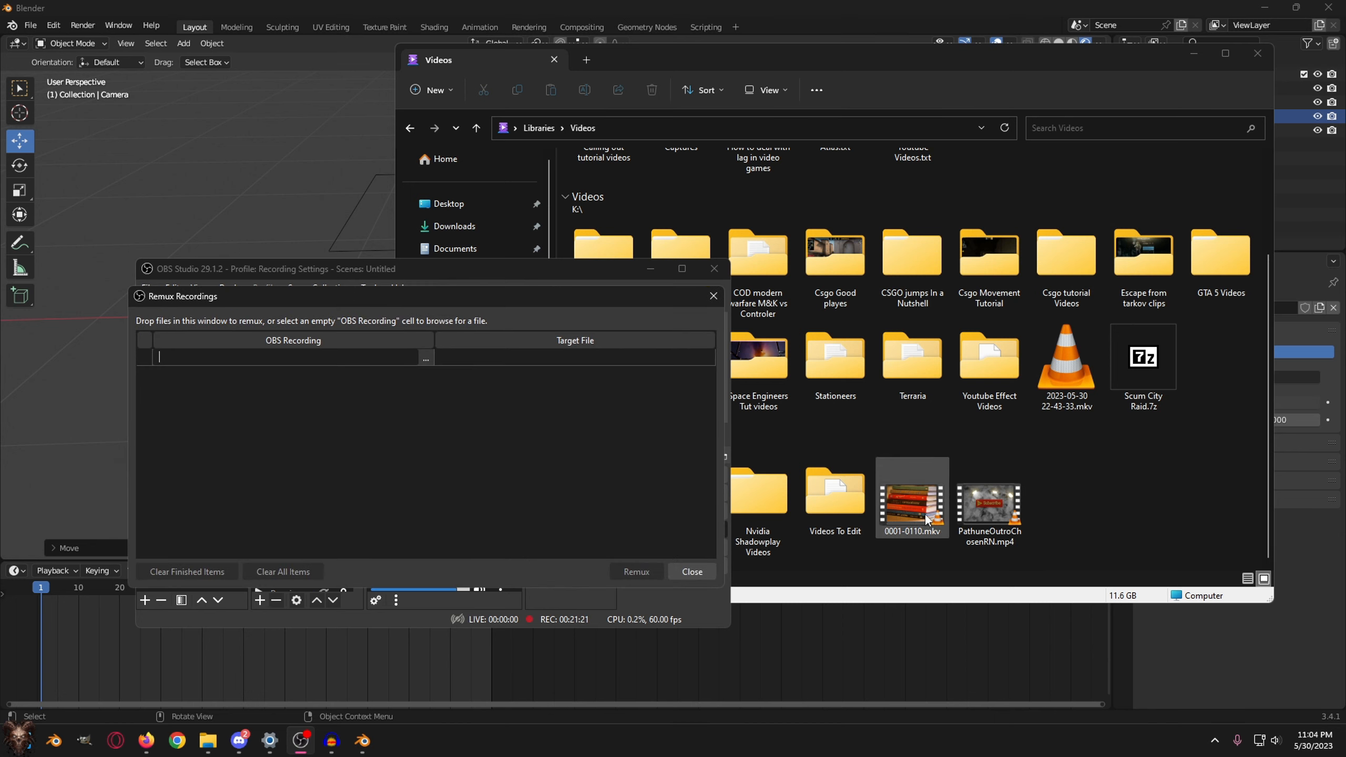
{"action": "left_click_drag", "start_coordinate": [912, 504], "coordinate": [462, 465]}
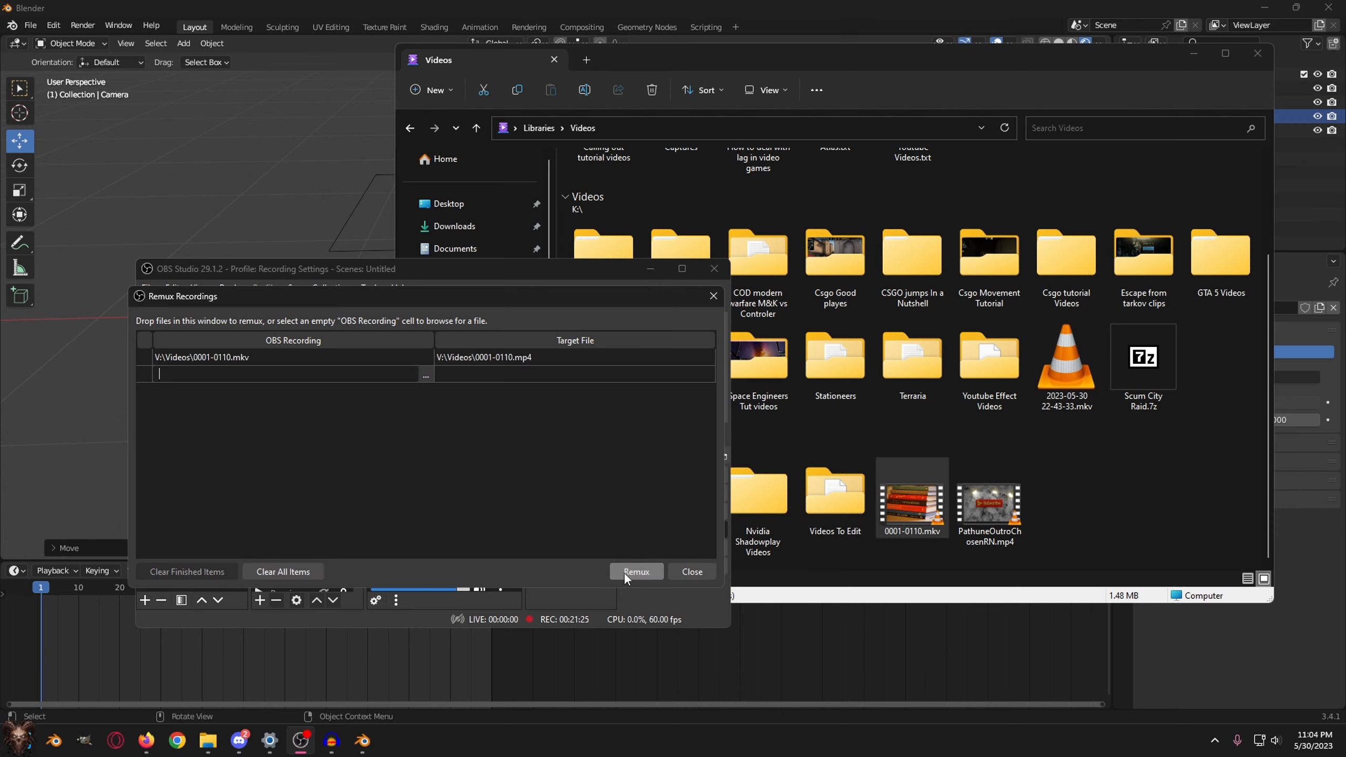
{"action": "left_click", "coordinate": [625, 572]}
{"action": "left_click", "coordinate": [443, 459]}
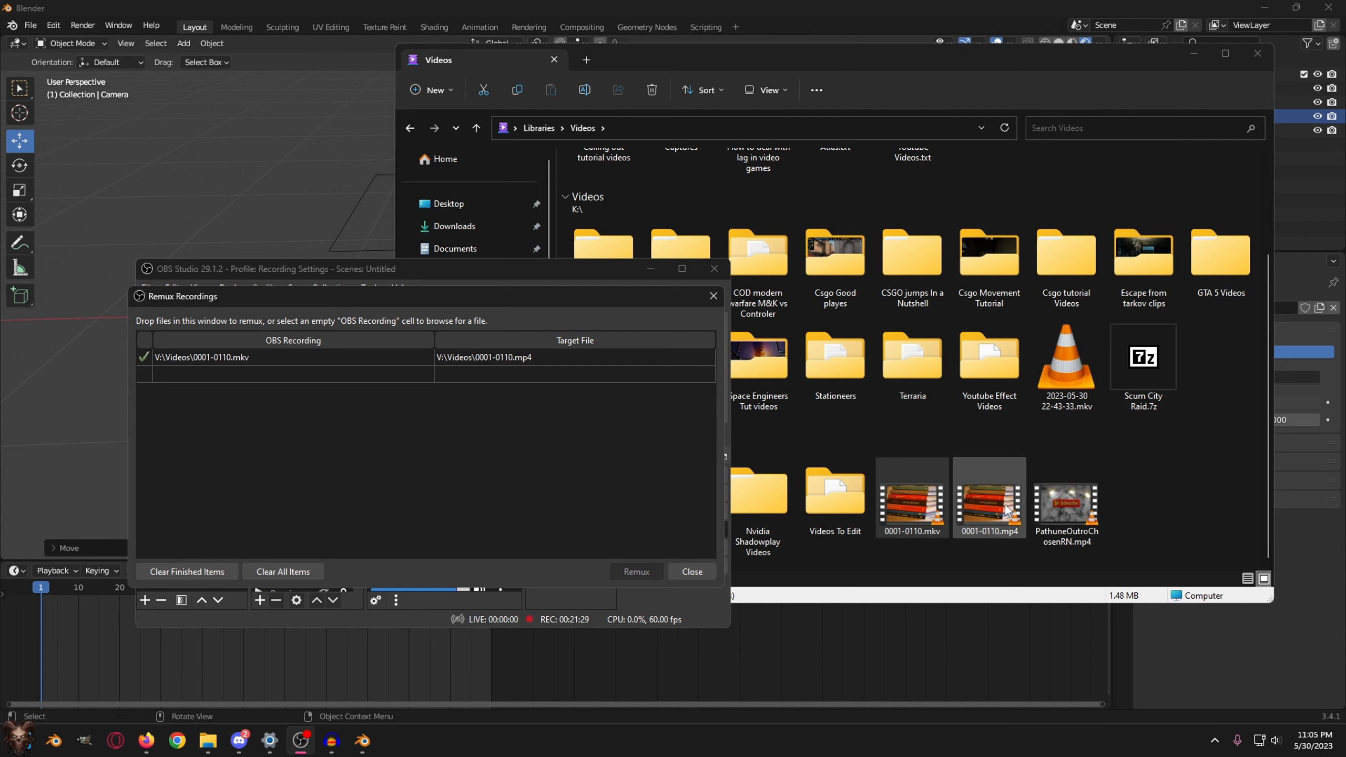
{"action": "left_click", "coordinate": [713, 296]}
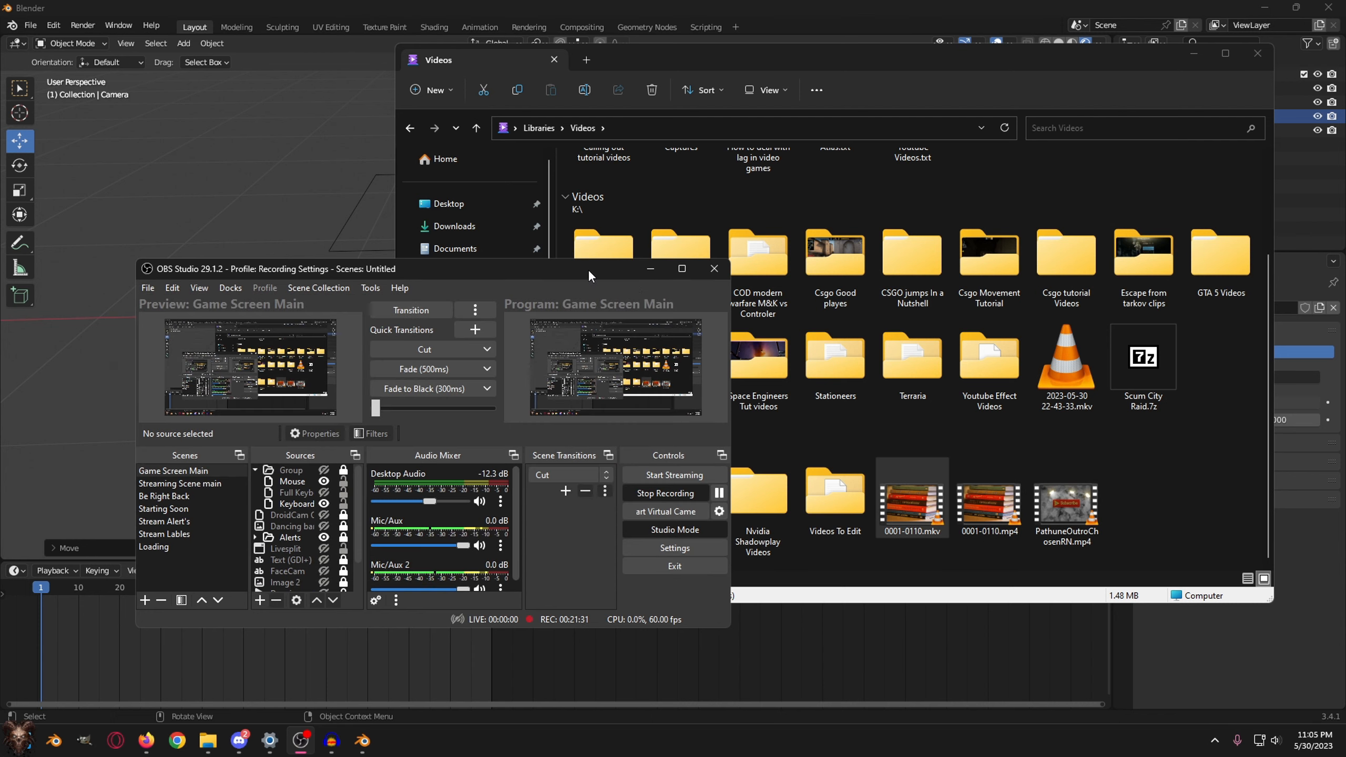
- Return to the Videos folder, delete 0001-0110.mkv, and play 0001-0110.mp4 in the media player
{"action": "left_click", "coordinate": [650, 268]}
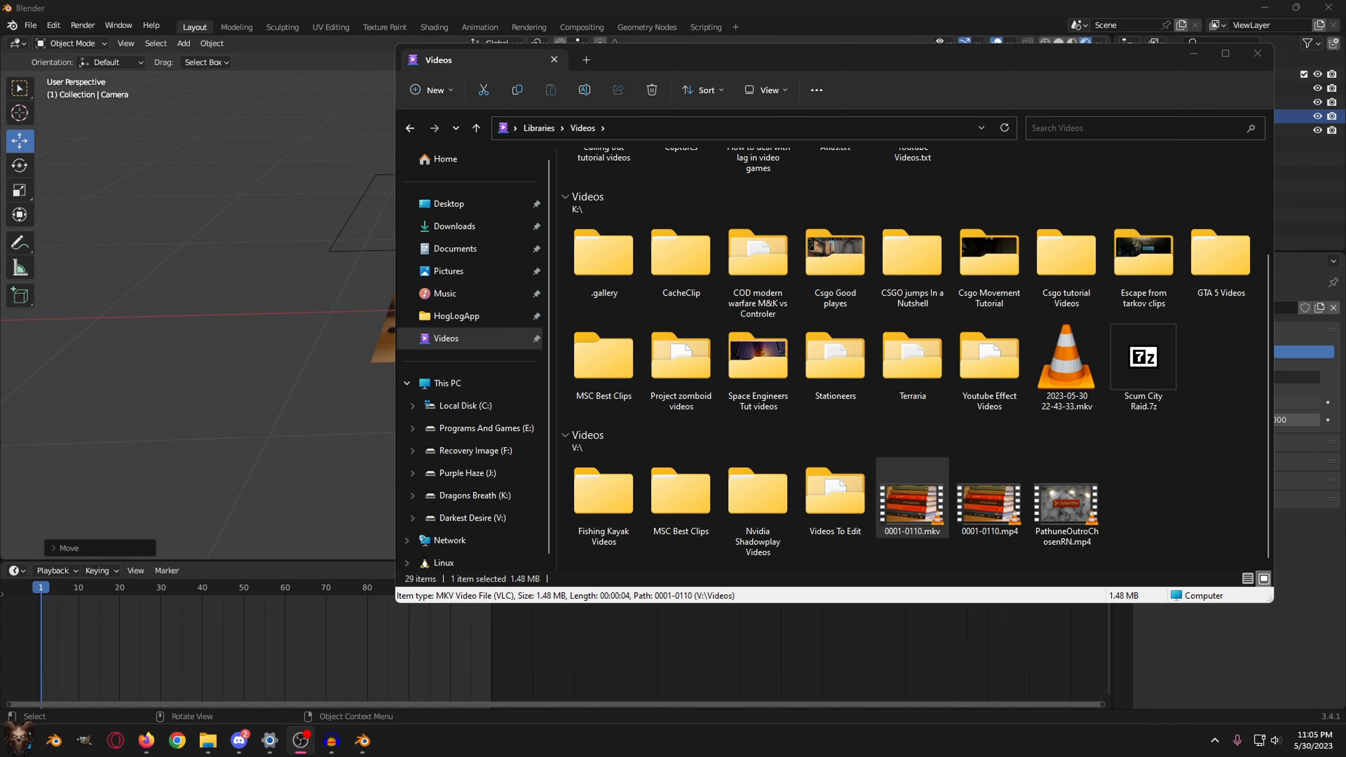
{"action": "key", "text": "Delete"}
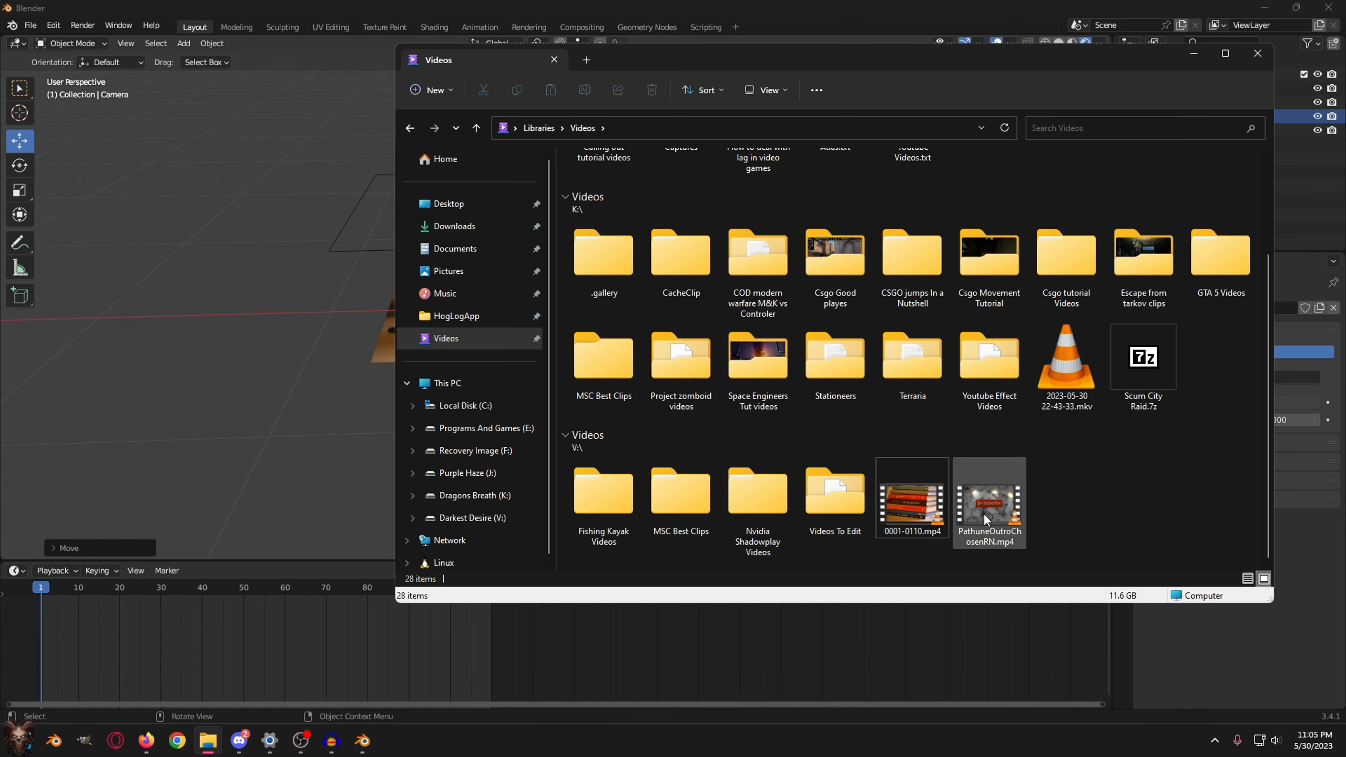
{"action": "double_click", "coordinate": [914, 510]}
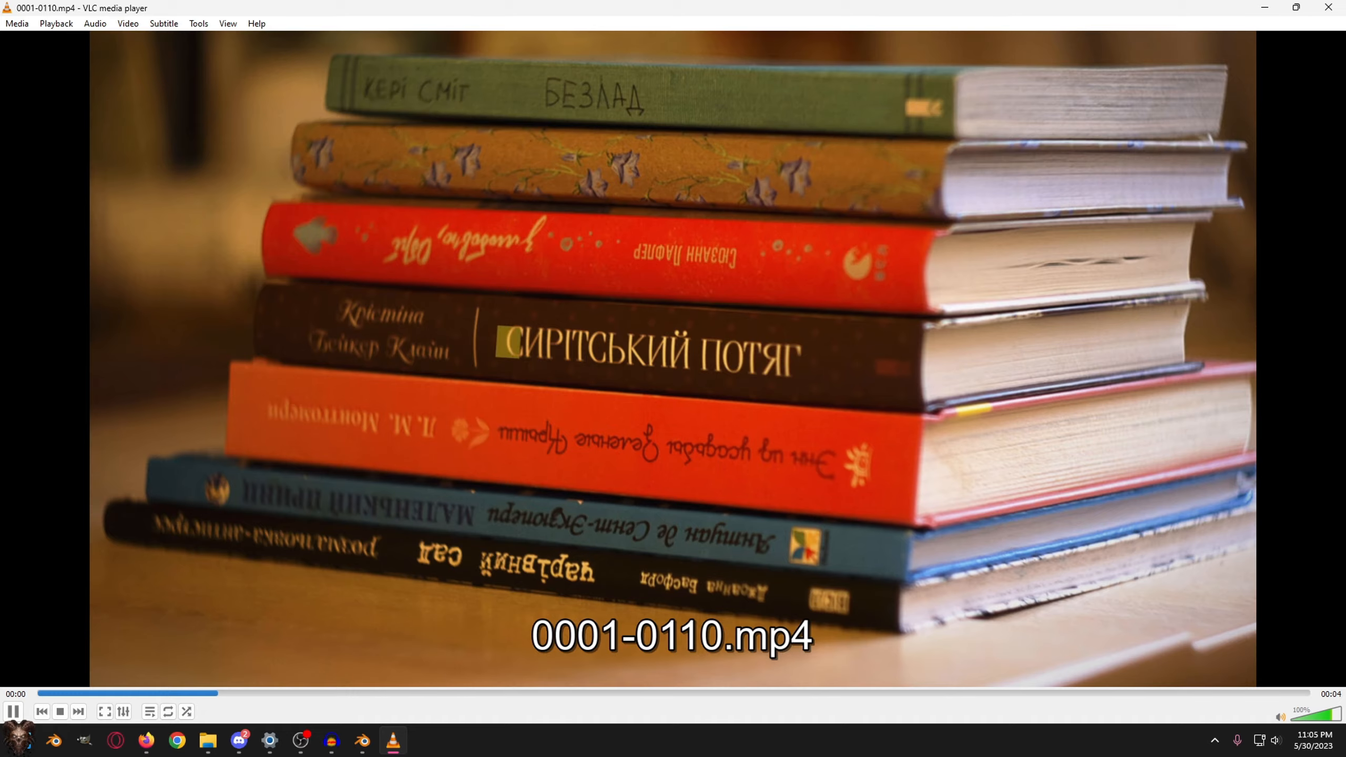